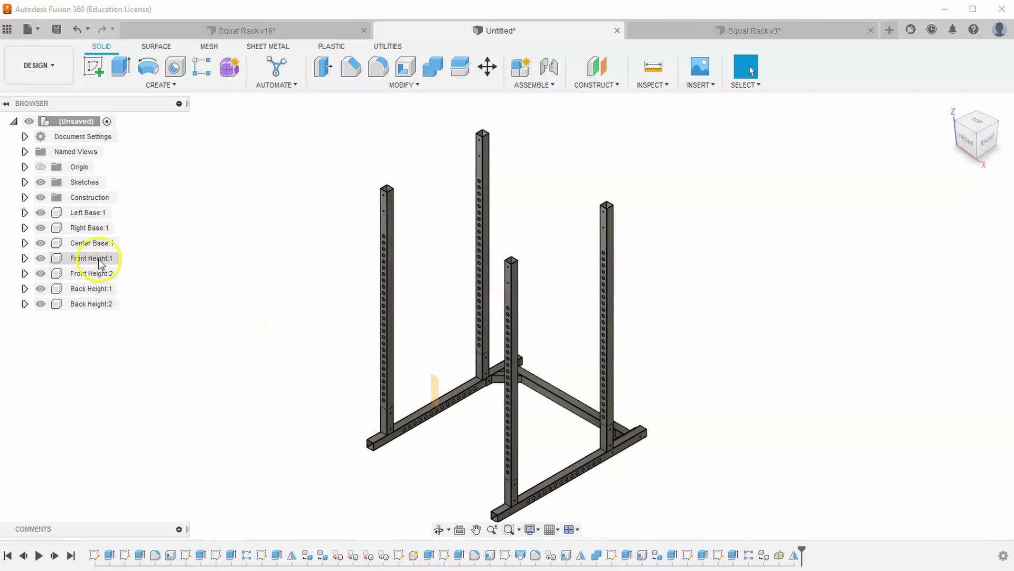
{"action": "left_click", "coordinate": [98, 258]}
{"action": "left_click", "coordinate": [95, 273]}
{"action": "left_click", "coordinate": [96, 289]}
{"action": "left_click", "coordinate": [96, 304]}
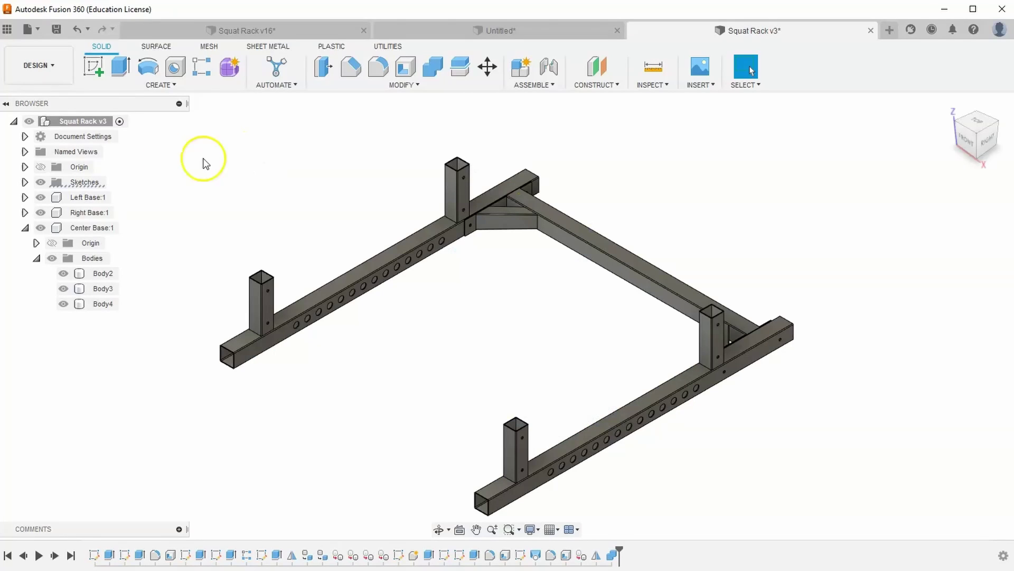
Start a sketch on the left base tube's top face and draw a rectangle about 2.5 in wide across it, enclosing the front post stub
{"action": "left_click", "coordinate": [94, 67]}
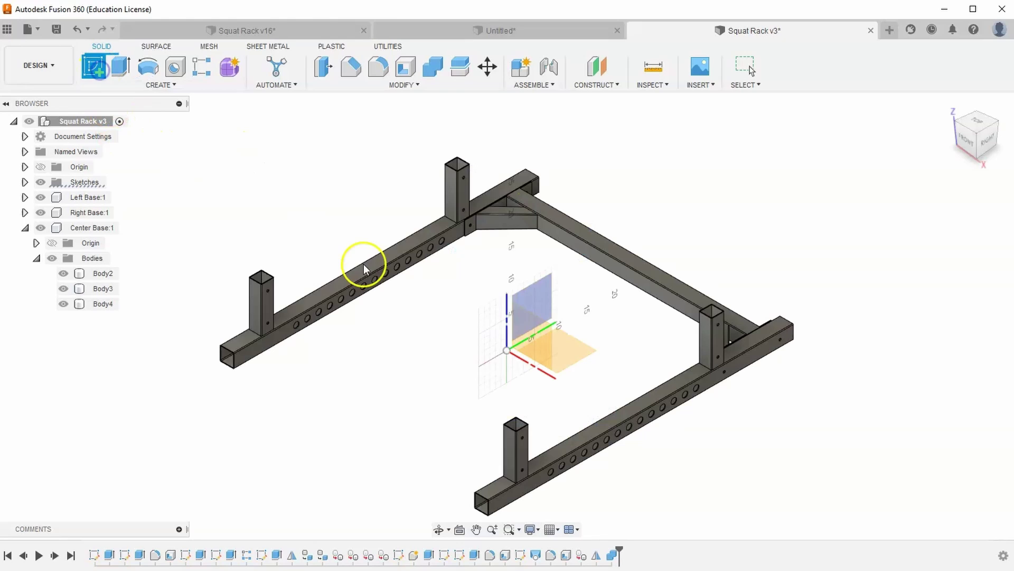
{"action": "left_click", "coordinate": [311, 303]}
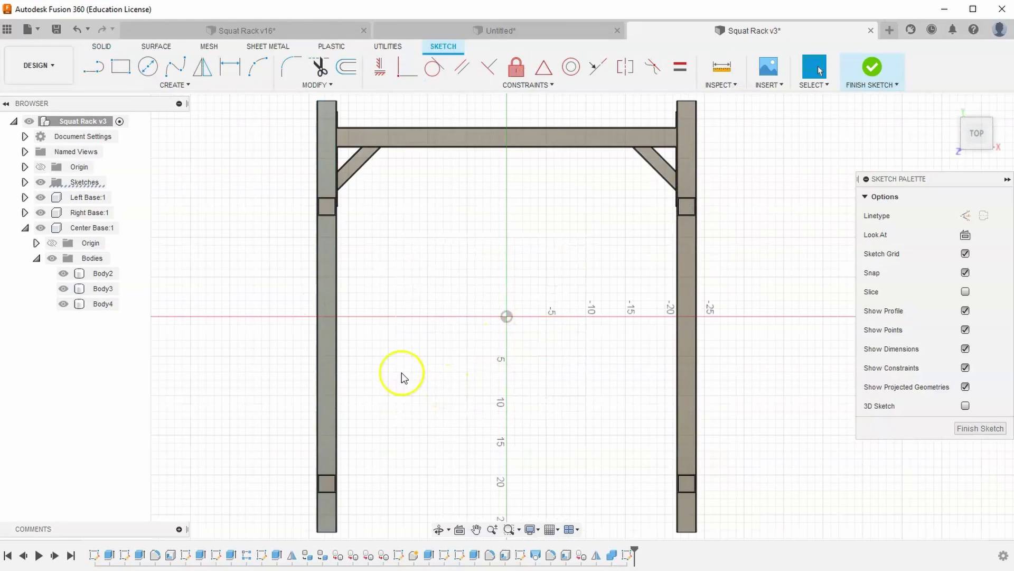
{"action": "scroll", "coordinate": [370, 380], "scroll_direction": "up", "scroll_amount": 5}
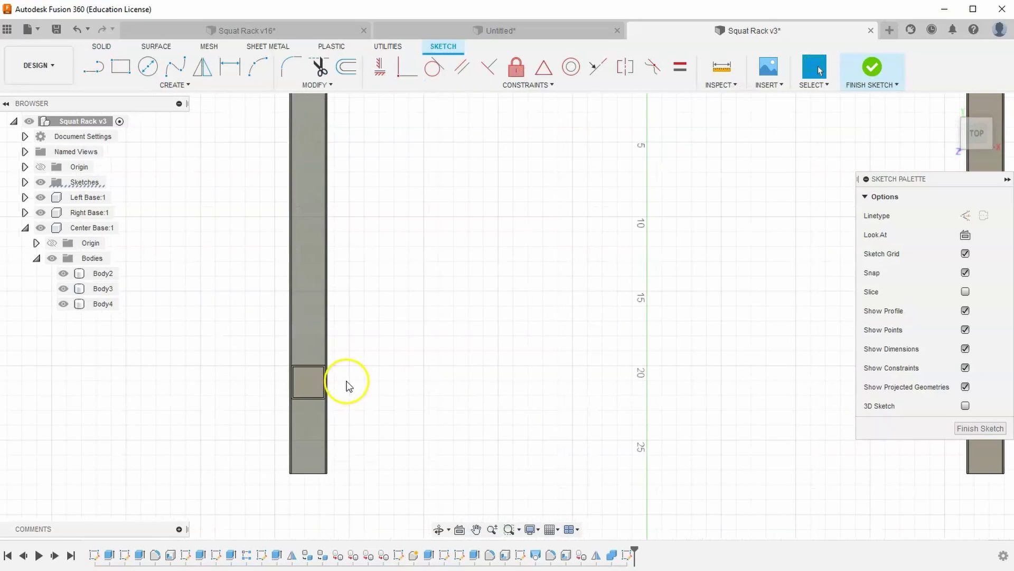
{"action": "scroll", "coordinate": [347, 381], "scroll_direction": "up", "scroll_amount": 3}
{"action": "scroll", "coordinate": [392, 323], "scroll_direction": "up", "scroll_amount": 2}
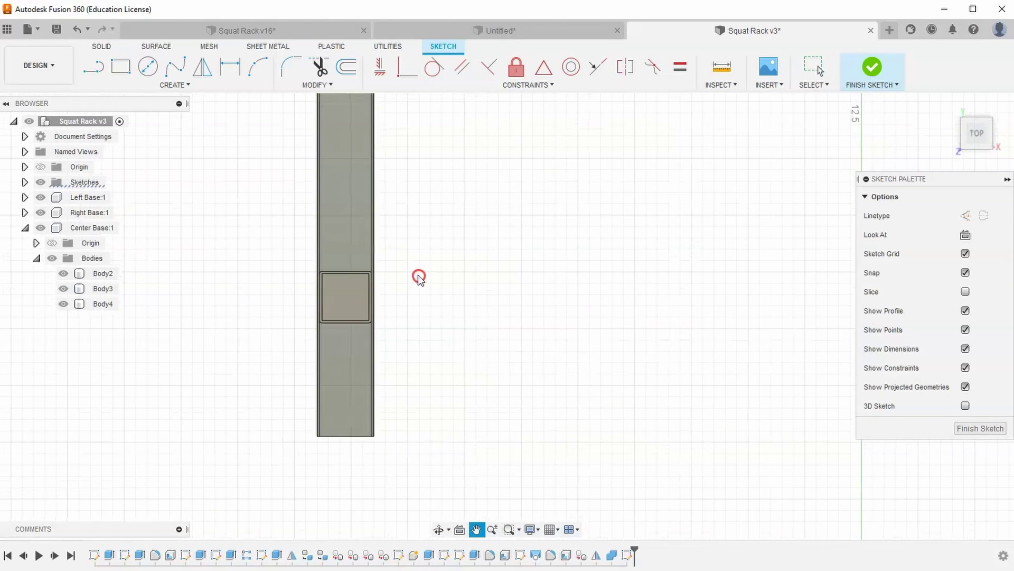
{"action": "scroll", "coordinate": [401, 286], "scroll_direction": "up", "scroll_amount": 1}
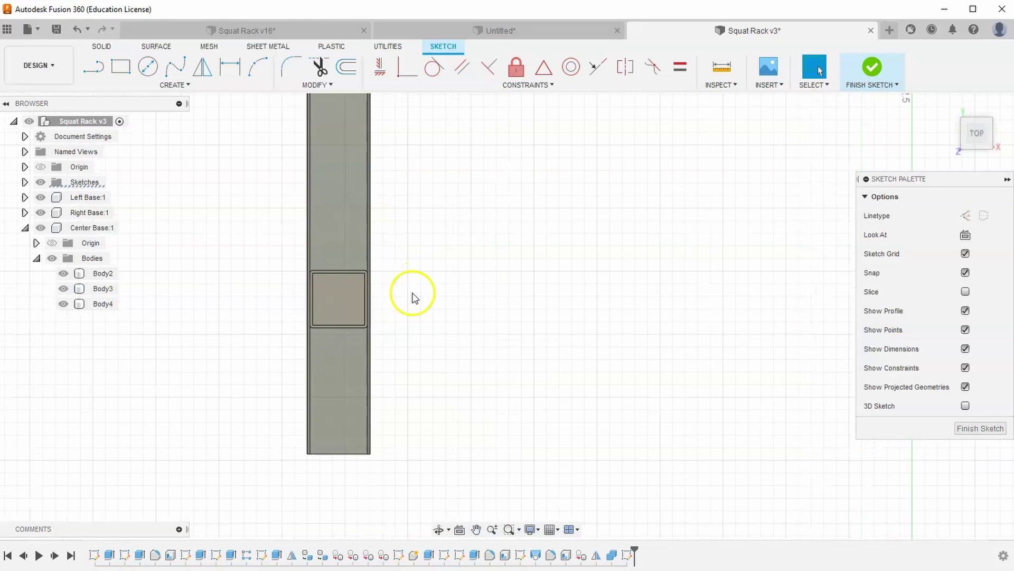
{"action": "left_click", "coordinate": [112, 69]}
{"action": "scroll", "coordinate": [442, 322], "scroll_direction": "up", "scroll_amount": 2}
{"action": "middle_click_drag", "start_coordinate": [399, 303], "coordinate": [503, 314]}
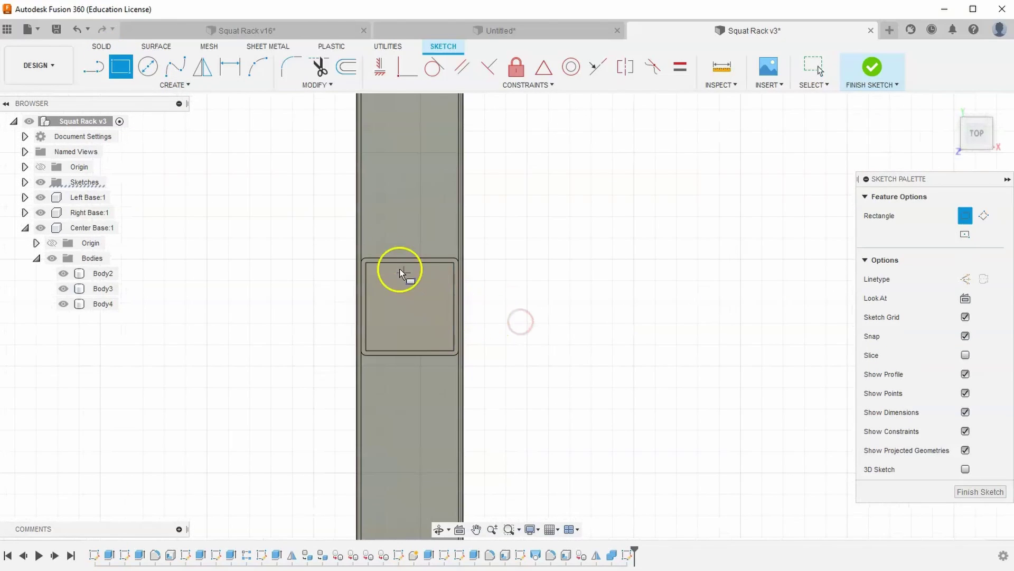
{"action": "left_click", "coordinate": [354, 237]}
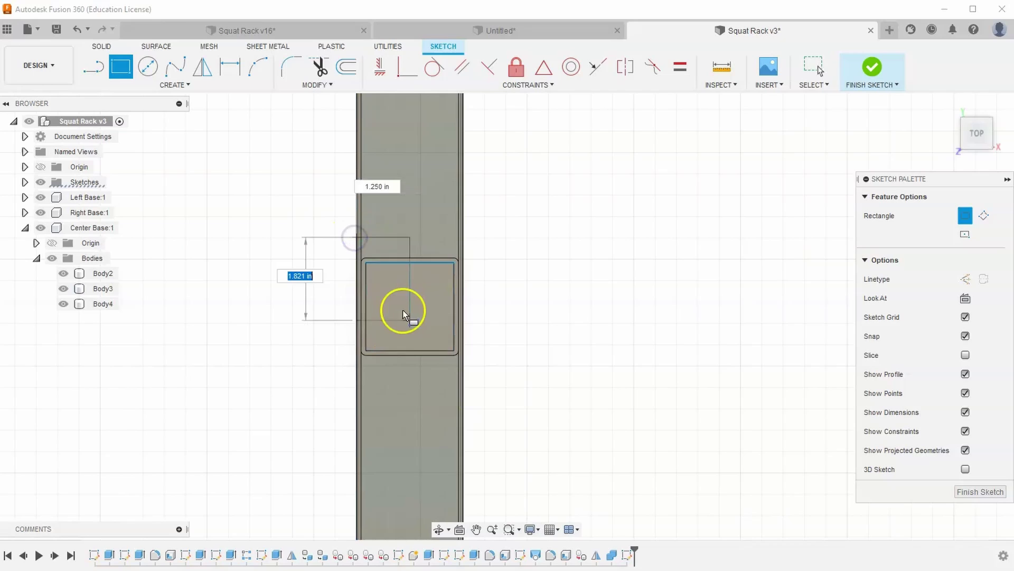
{"action": "left_click", "coordinate": [467, 375]}
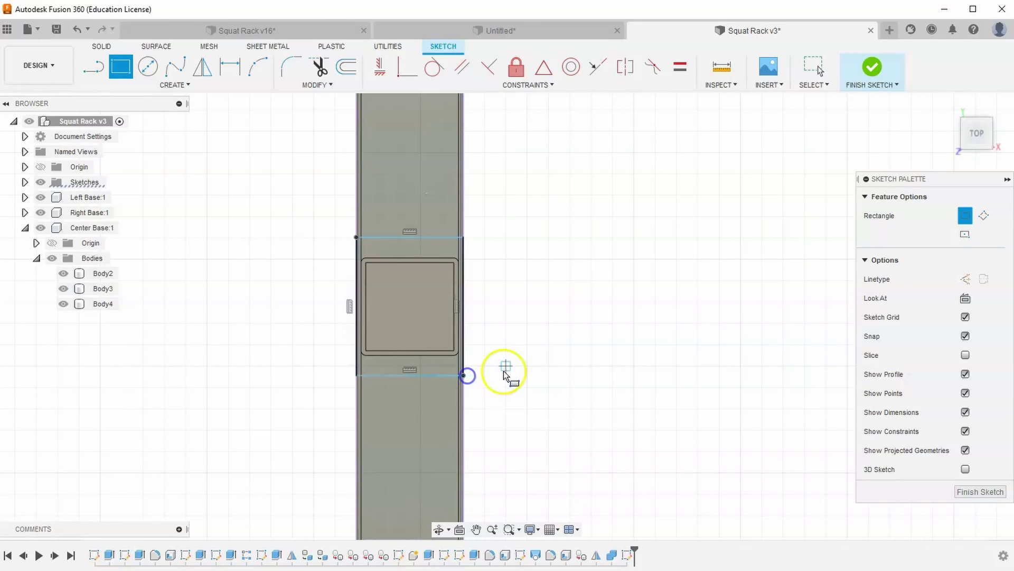
{"action": "right_click", "coordinate": [516, 267]}
{"action": "left_click", "coordinate": [565, 271]}
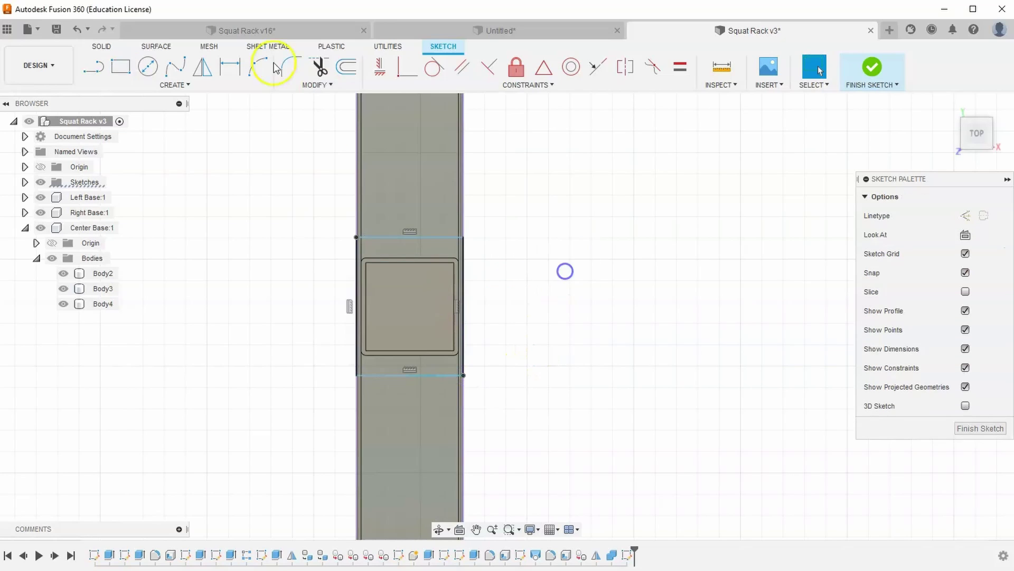
Dimension the rectangle's rear edge 7/64 in from the post stub's adjacent outer edge
{"action": "left_click", "coordinate": [231, 72]}
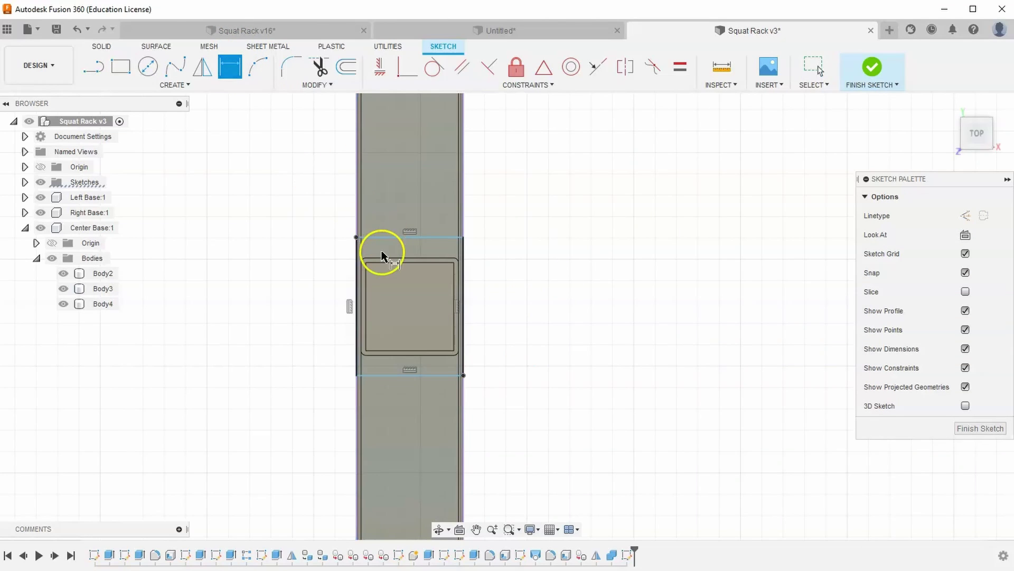
{"action": "scroll", "coordinate": [362, 242], "scroll_direction": "up", "scroll_amount": 3}
{"action": "left_click", "coordinate": [340, 214]}
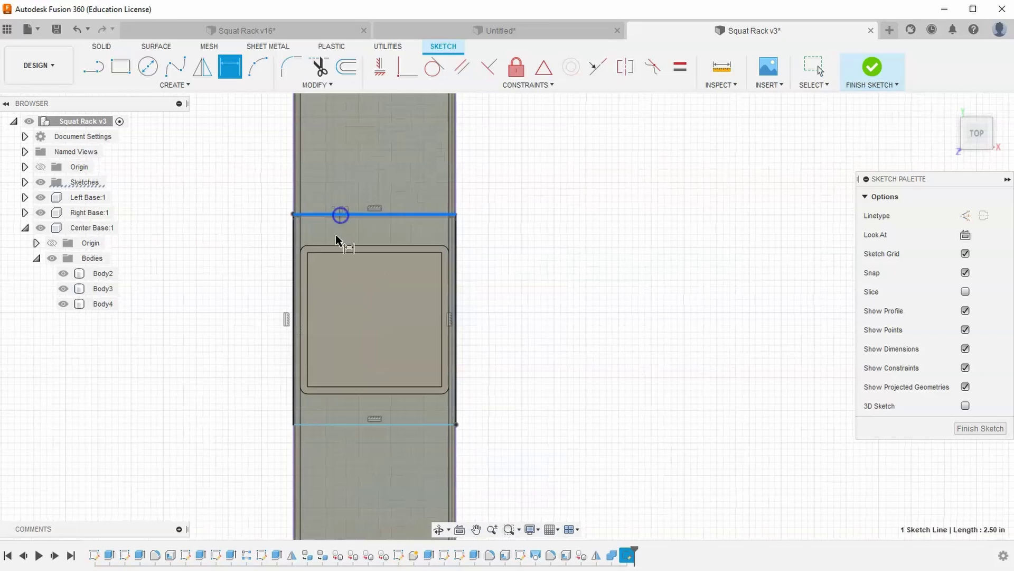
{"action": "left_click", "coordinate": [334, 244]}
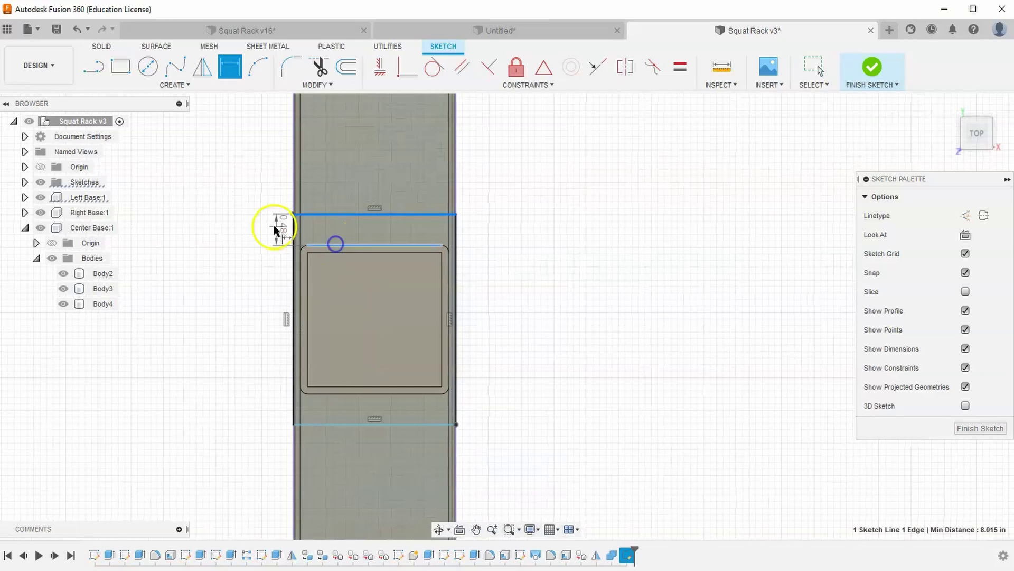
{"action": "left_click", "coordinate": [254, 225]}
{"action": "type", "text": "7/64"}
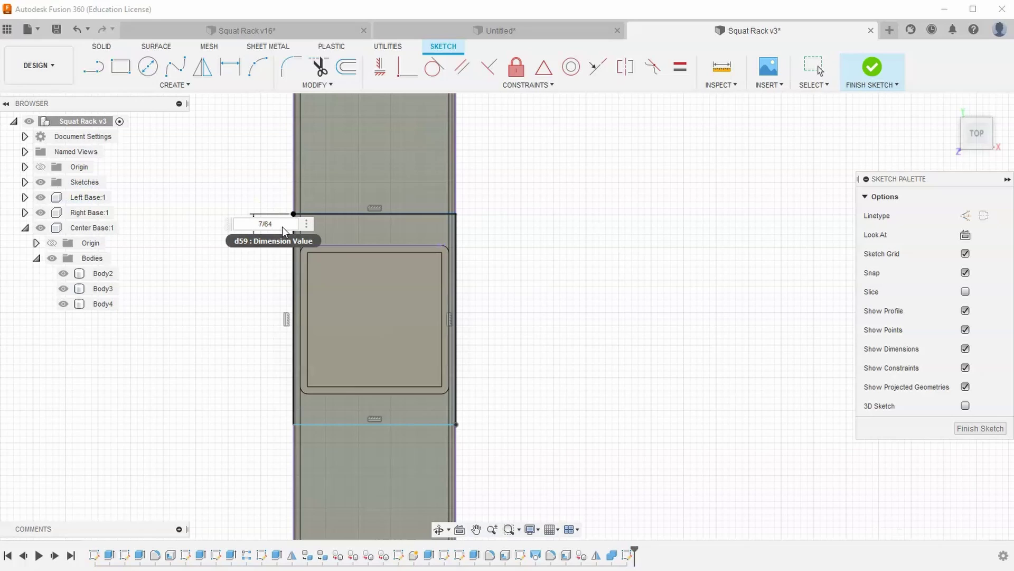
{"action": "key", "text": "Return"}
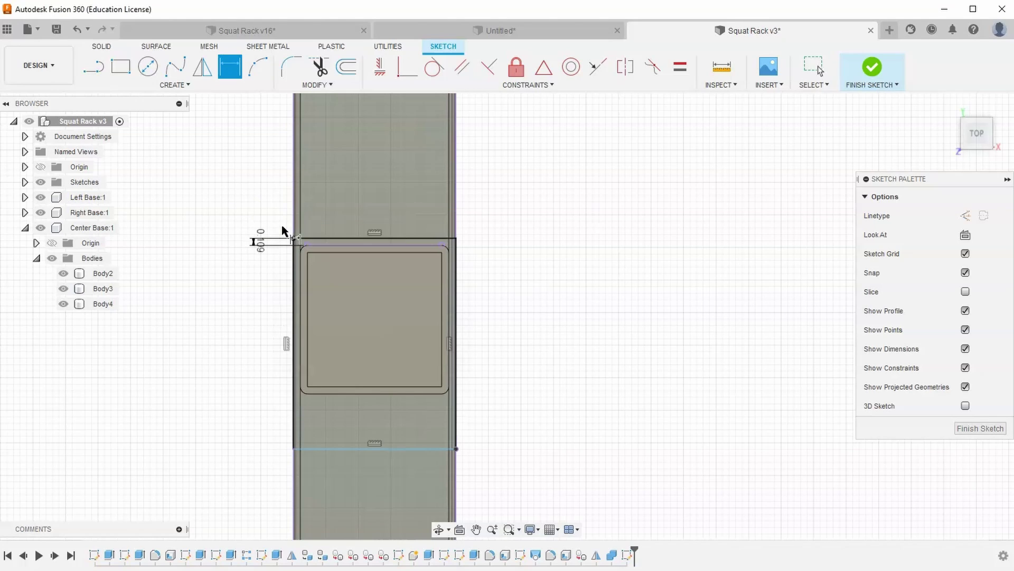
Dimension the rectangle's front edge 7/64 in from the post stub's front edge
{"action": "left_click", "coordinate": [349, 450]}
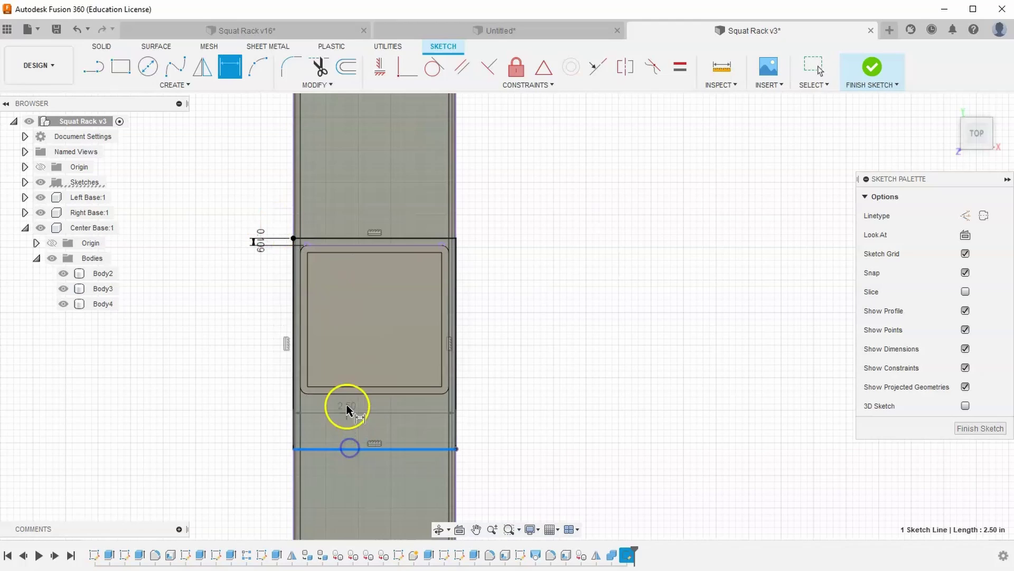
{"action": "left_click", "coordinate": [347, 395]}
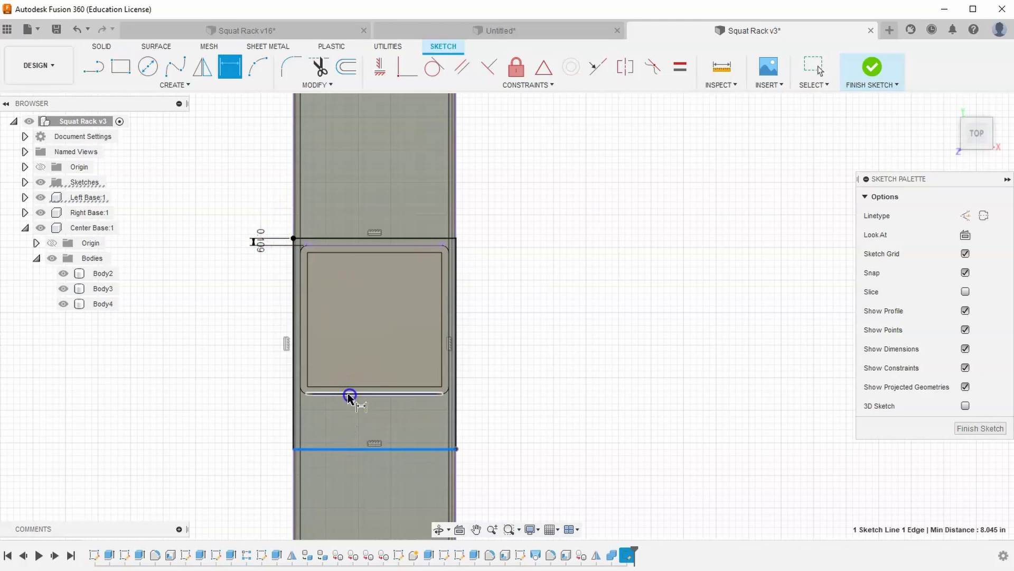
{"action": "left_click", "coordinate": [221, 402]}
{"action": "type", "text": "7/64"}
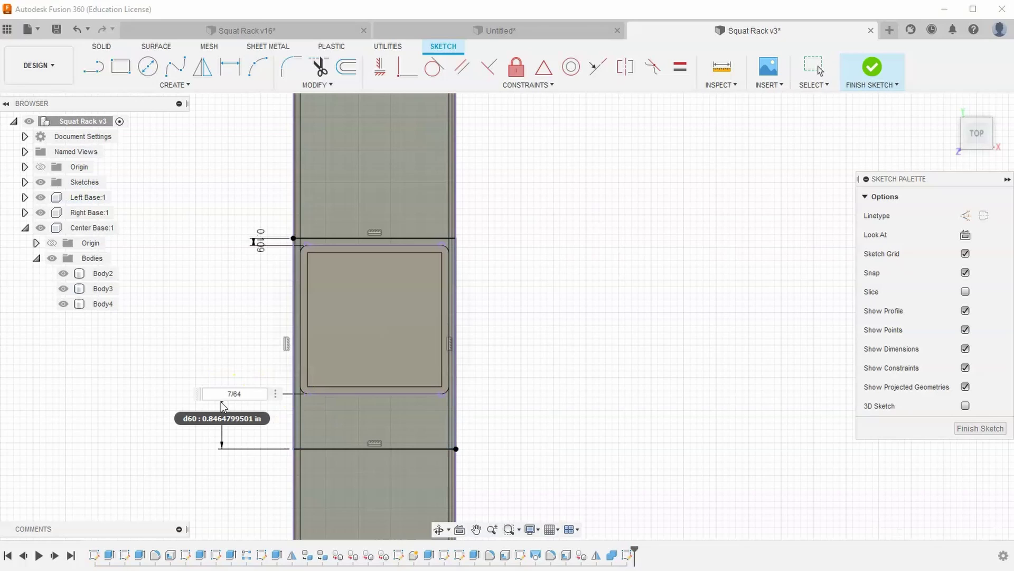
{"action": "key", "text": "Return"}
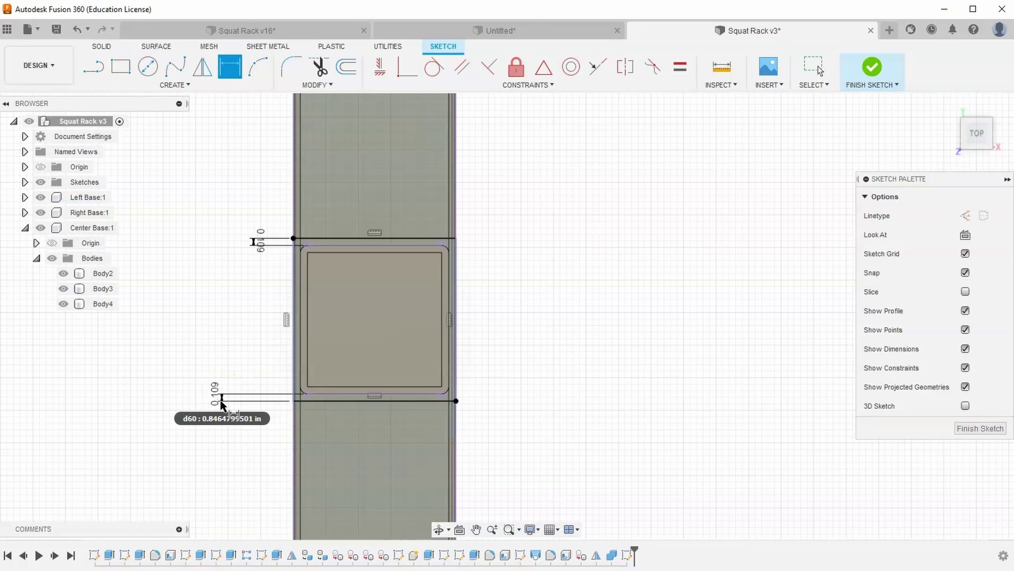
Fillet all four corners of the rectangle with a 7/64 in radius and finish the sketch
{"action": "left_click", "coordinate": [283, 72]}
{"action": "scroll", "coordinate": [293, 238], "scroll_direction": "up", "scroll_amount": 2}
{"action": "left_click", "coordinate": [293, 239]}
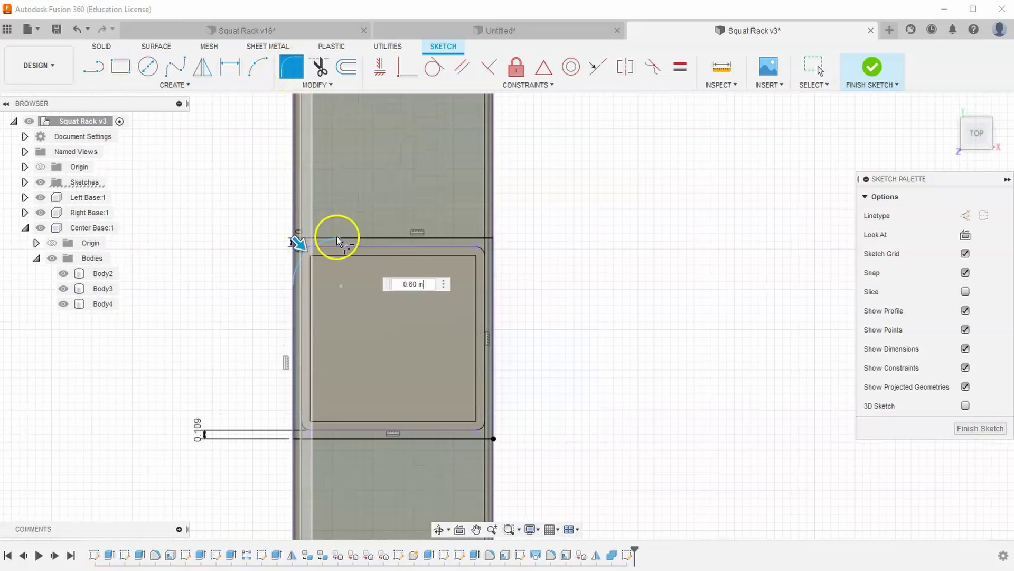
{"action": "left_click", "coordinate": [494, 237]}
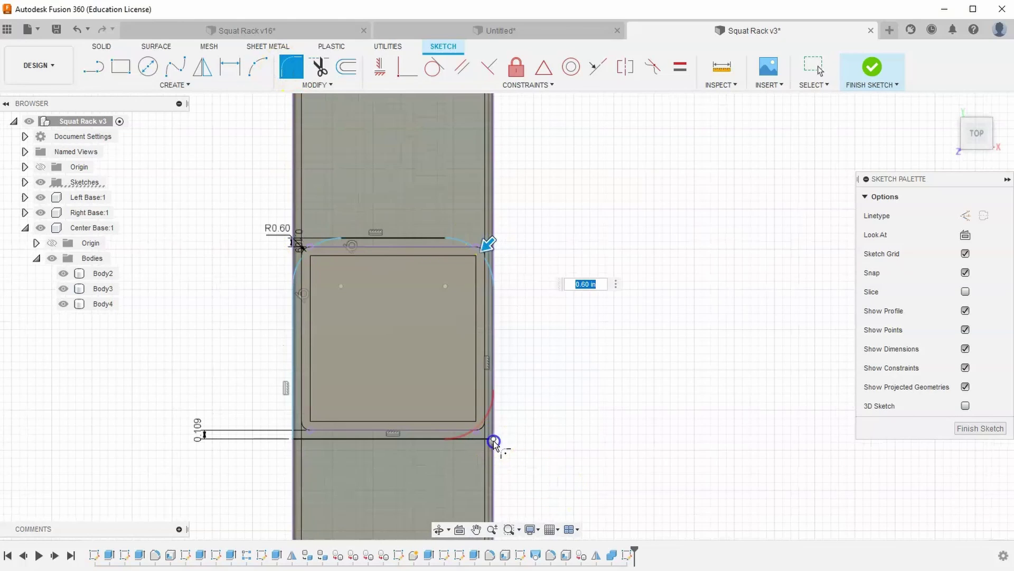
{"action": "left_click", "coordinate": [494, 441]}
{"action": "left_click", "coordinate": [294, 434]}
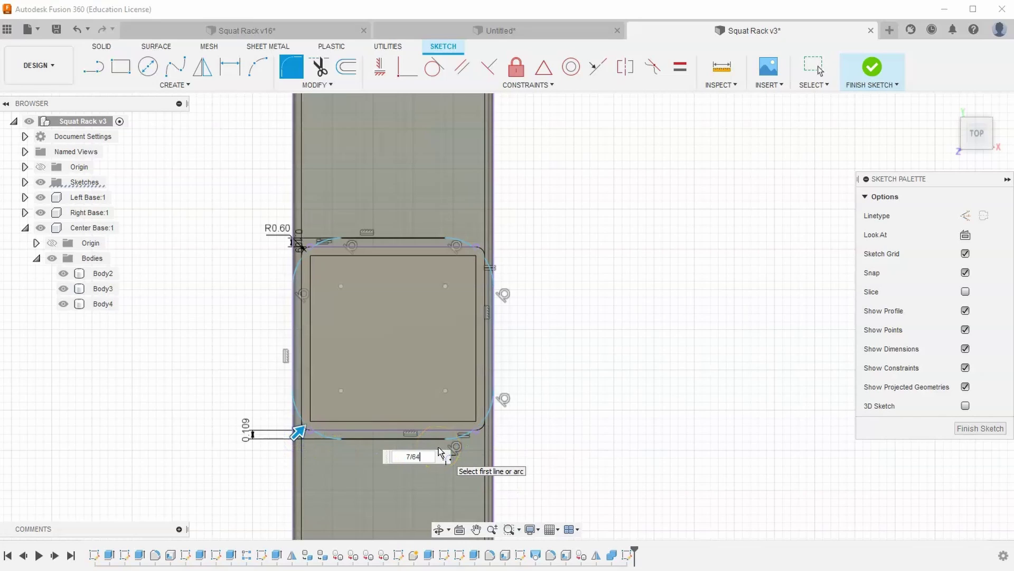
{"action": "key", "text": "Return"}
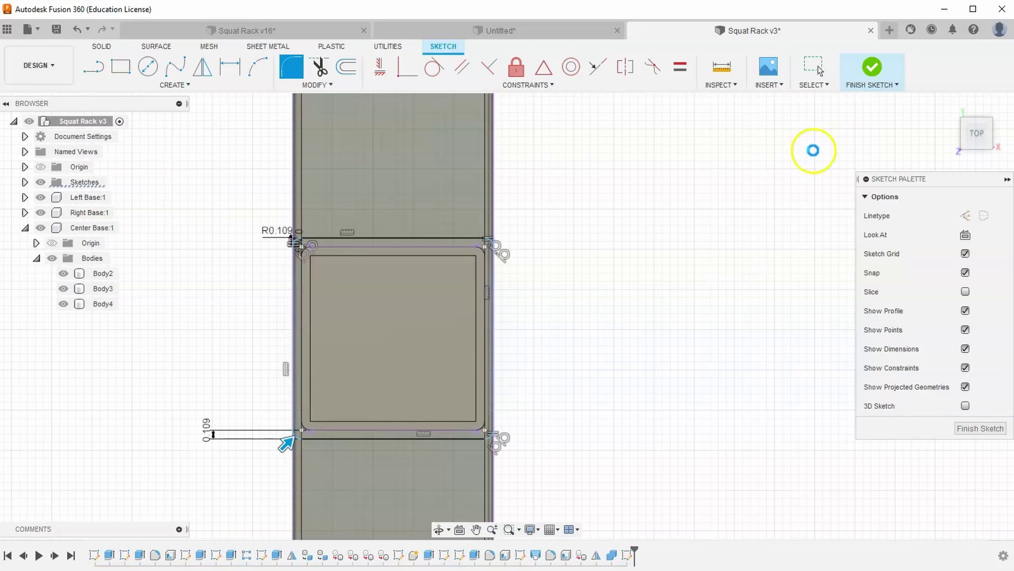
{"action": "left_click", "coordinate": [872, 67]}
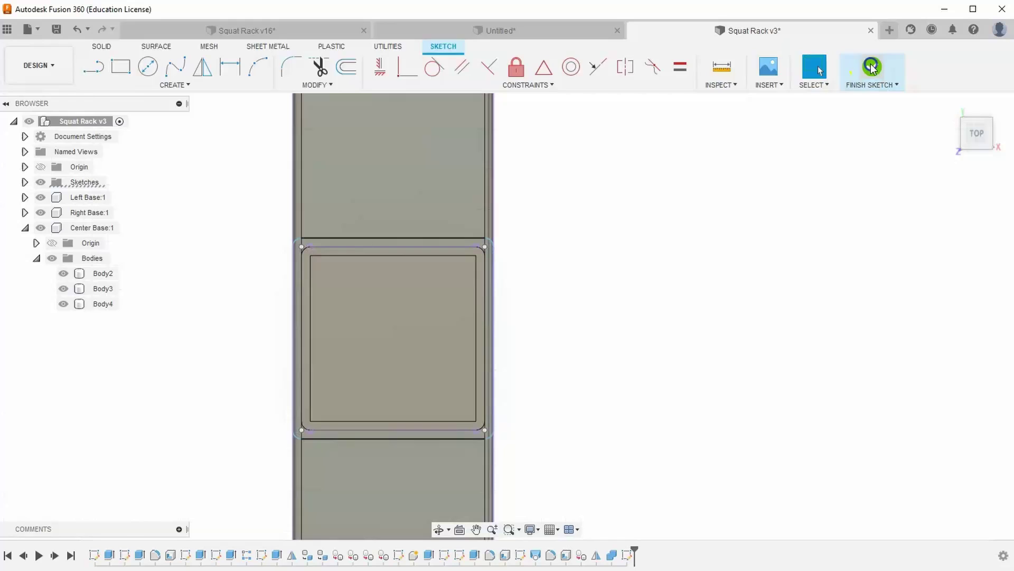
{"action": "left_click", "coordinate": [946, 105]}
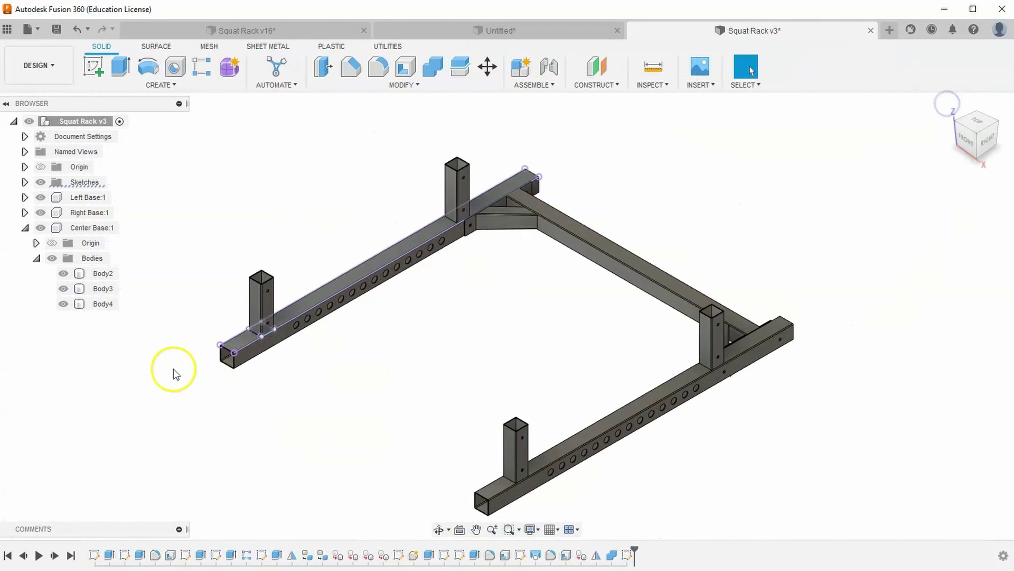
Hide Body1 and Body2 of the Left Base component to expose the sketch around the front post
{"action": "scroll", "coordinate": [231, 340], "scroll_direction": "up", "scroll_amount": 5}
{"action": "middle_click_drag", "start_coordinate": [335, 373], "coordinate": [357, 456]}
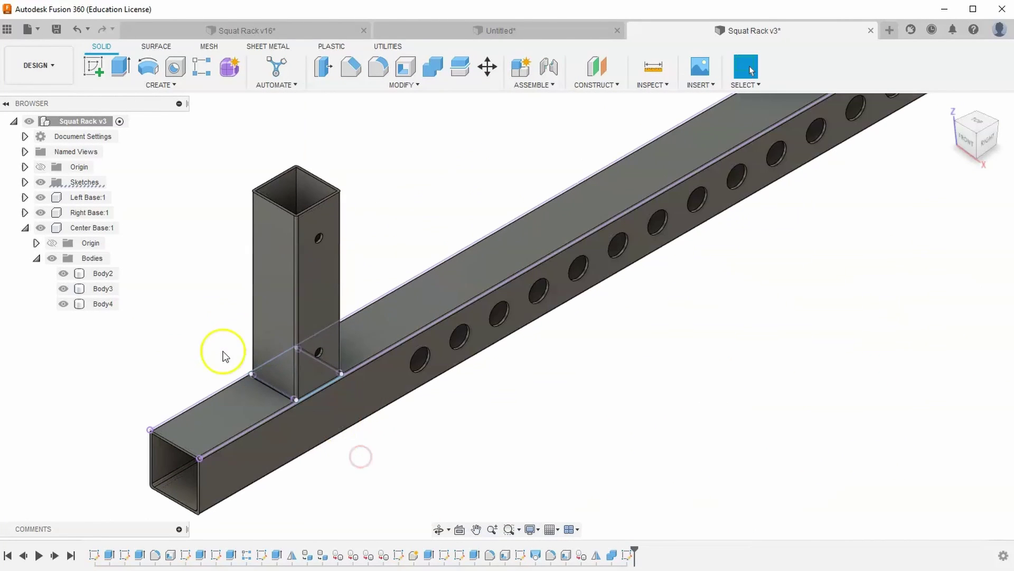
{"action": "left_click", "coordinate": [24, 228]}
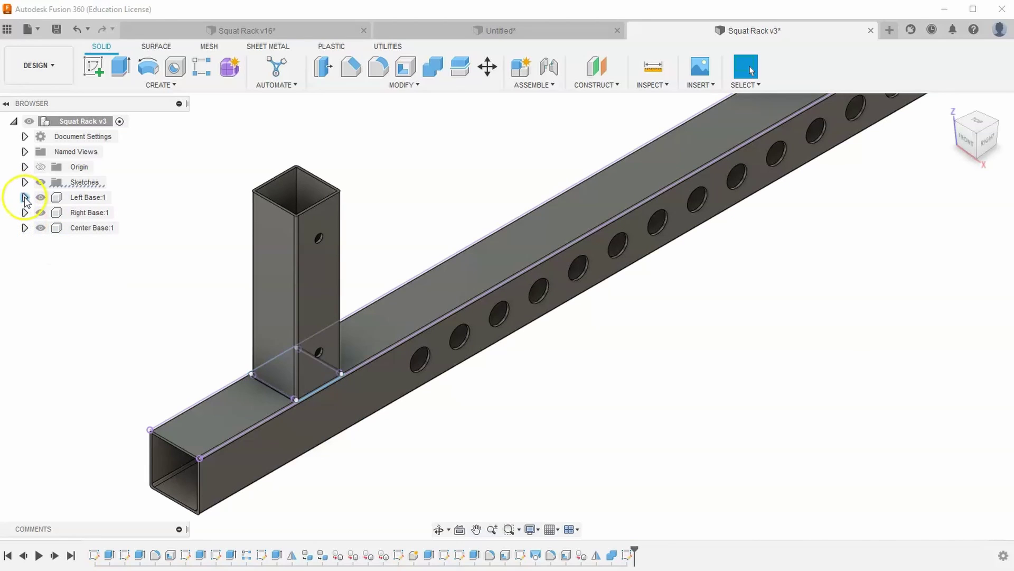
{"action": "left_click", "coordinate": [25, 198]}
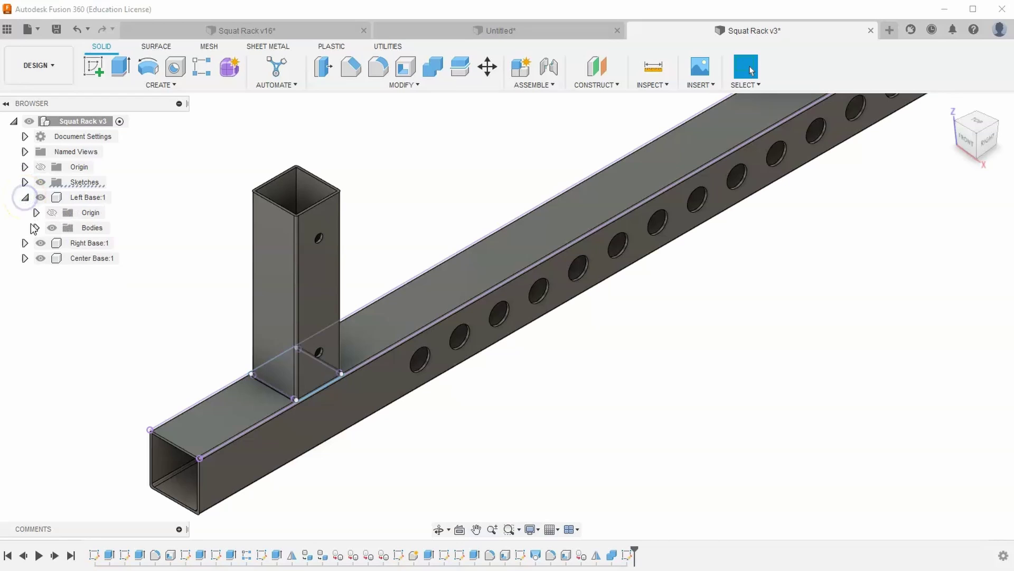
{"action": "left_click", "coordinate": [36, 228]}
{"action": "left_click", "coordinate": [63, 242]}
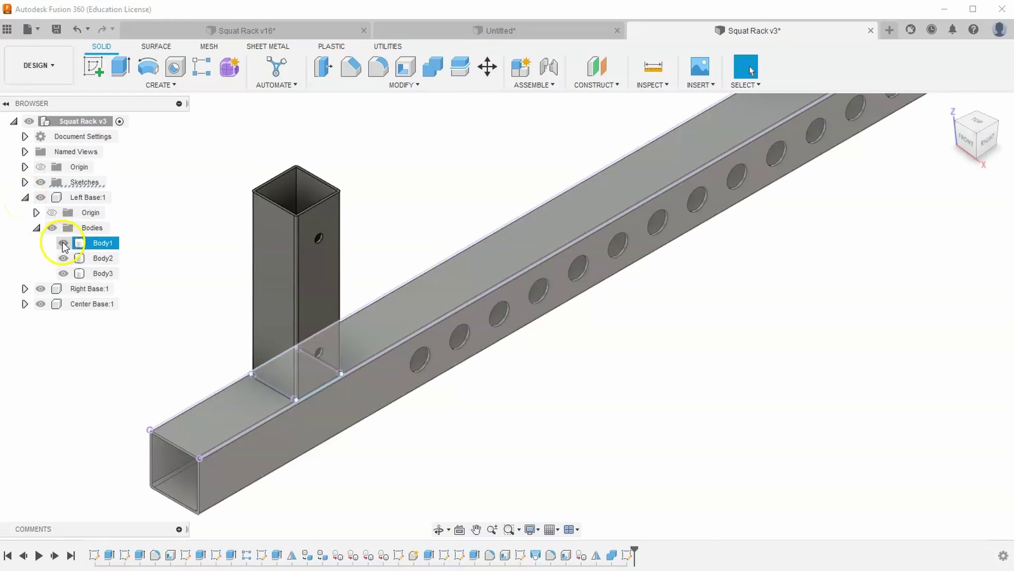
{"action": "left_click", "coordinate": [65, 257]}
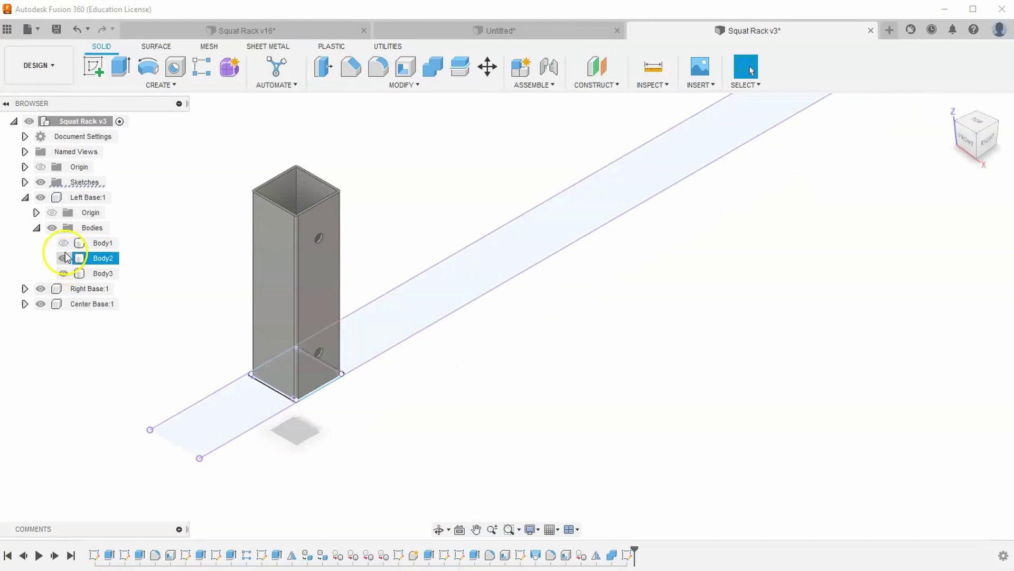
{"action": "left_click", "coordinate": [64, 258]}
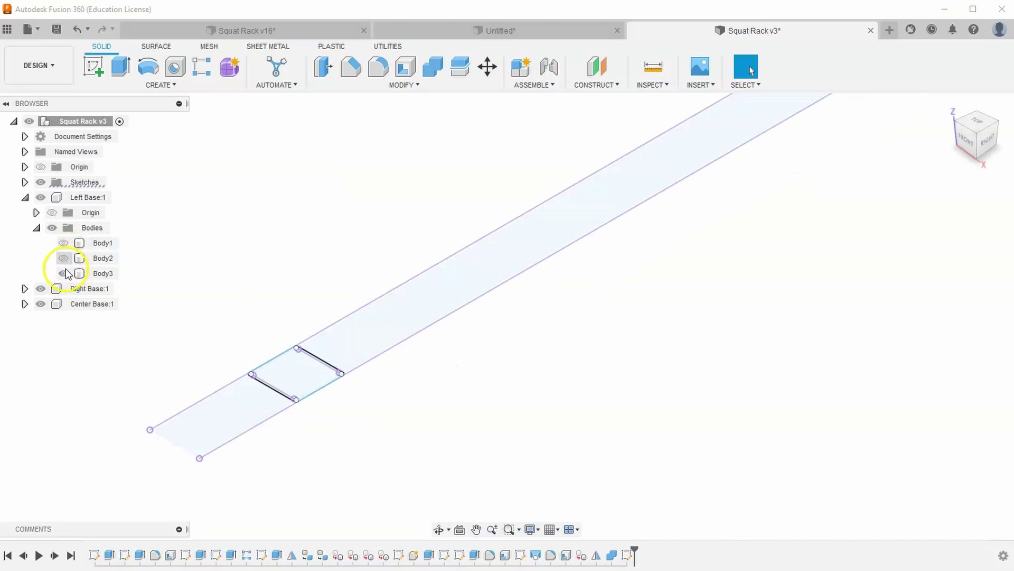
Extrude the rounded rectangle's central area and both narrow side strips upward about 3.5 in
{"action": "scroll", "coordinate": [259, 296], "scroll_direction": "down", "scroll_amount": 2}
{"action": "scroll", "coordinate": [269, 333], "scroll_direction": "up", "scroll_amount": 3}
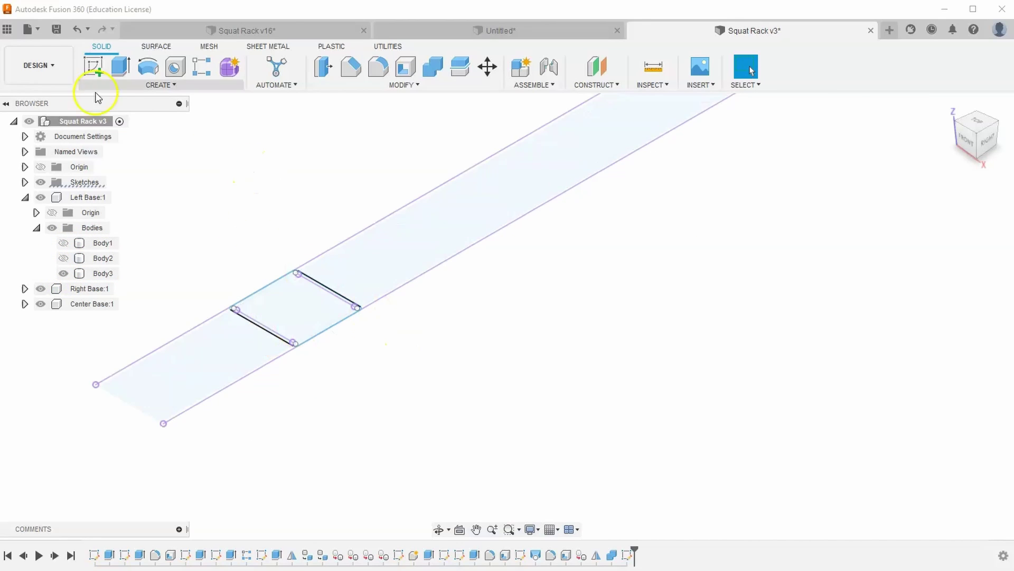
{"action": "key", "text": "e"}
{"action": "scroll", "coordinate": [306, 351], "scroll_direction": "up", "scroll_amount": 2}
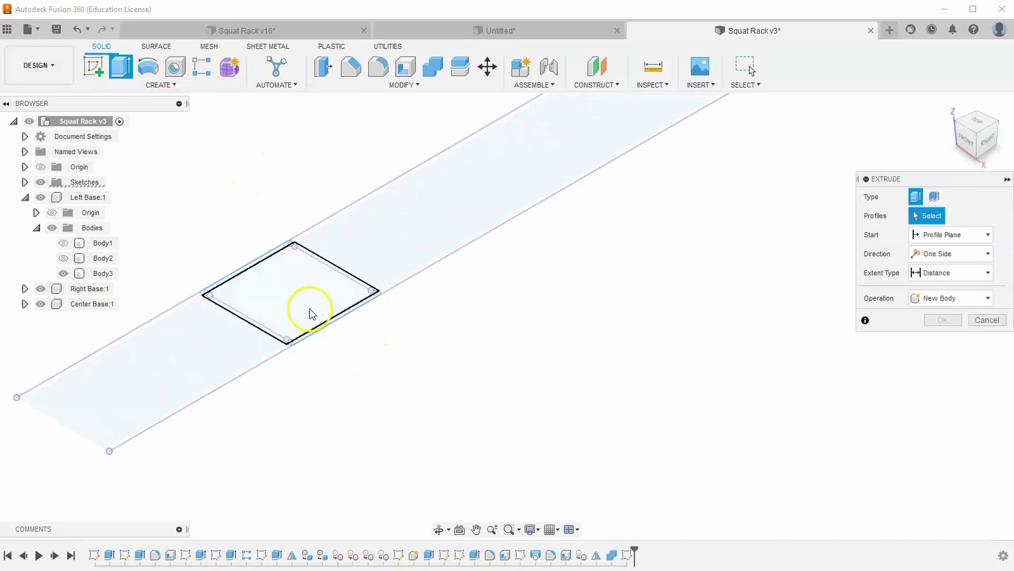
{"action": "left_click", "coordinate": [300, 304]}
{"action": "scroll", "coordinate": [299, 296], "scroll_direction": "up", "scroll_amount": 3}
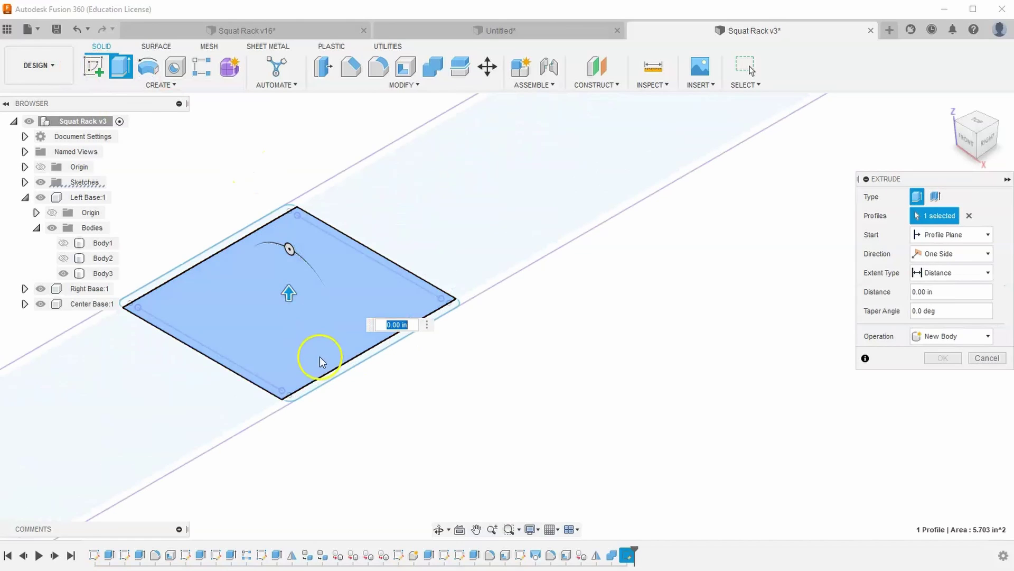
{"action": "left_click", "coordinate": [309, 389]}
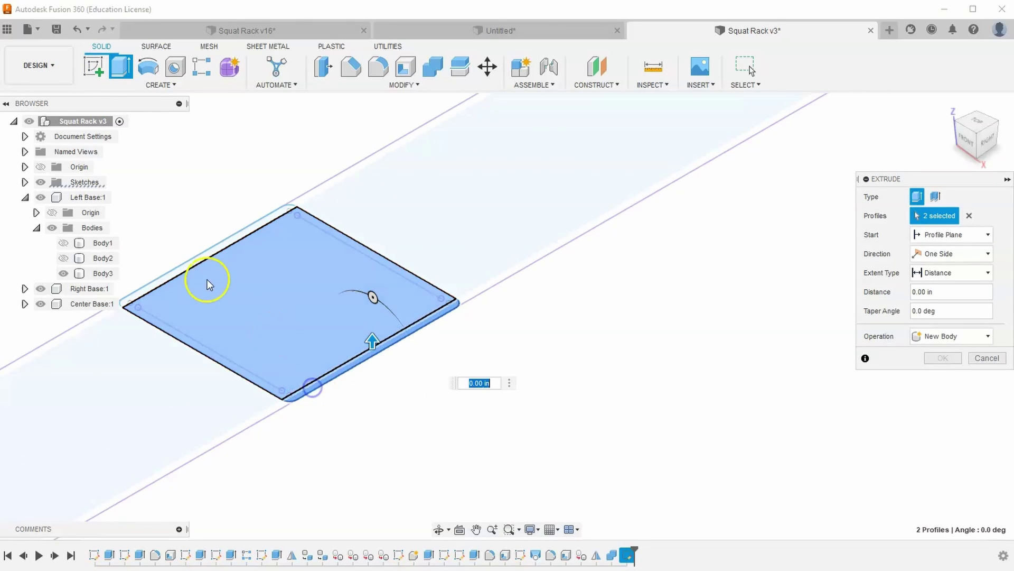
{"action": "left_click", "coordinate": [179, 268]}
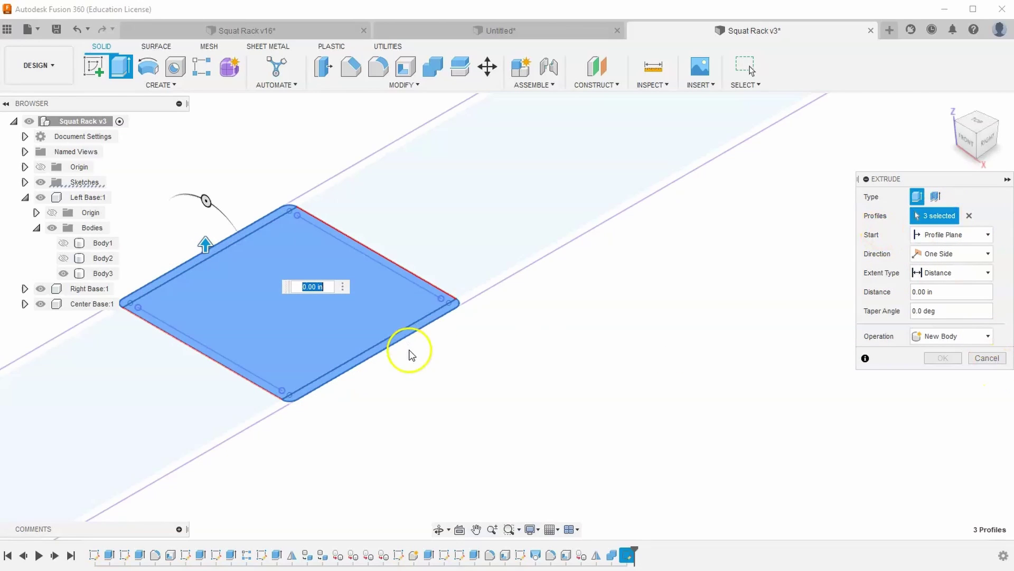
{"action": "scroll", "coordinate": [422, 359], "scroll_direction": "down", "scroll_amount": 3}
{"action": "scroll", "coordinate": [448, 366], "scroll_direction": "down", "scroll_amount": 1}
{"action": "left_click_drag", "start_coordinate": [319, 299], "coordinate": [322, 157]}
{"action": "scroll", "coordinate": [339, 237], "scroll_direction": "down", "scroll_amount": 4}
{"action": "scroll", "coordinate": [364, 247], "scroll_direction": "down", "scroll_amount": 2}
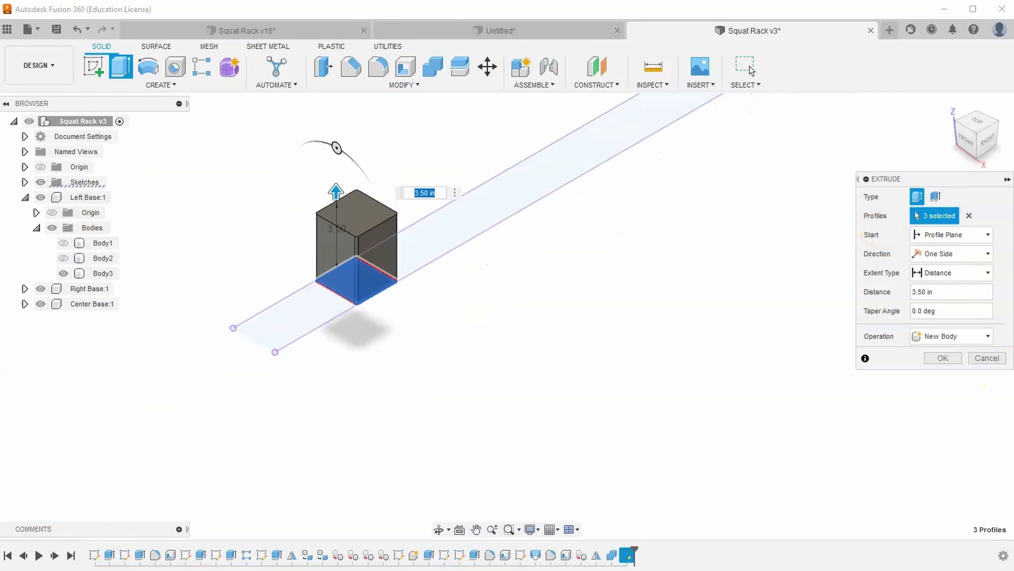
Check the rack's height dimensions in the reference picture and finish the extrusion as a new body with a distance of 77 in
{"action": "key", "text": "alt+Tab"}
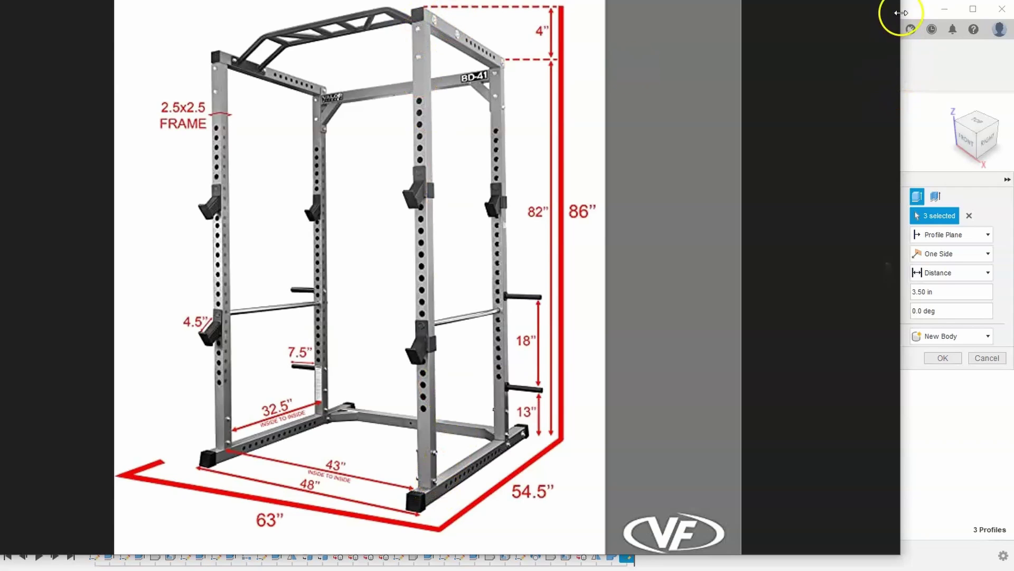
{"action": "left_click", "coordinate": [917, 24]}
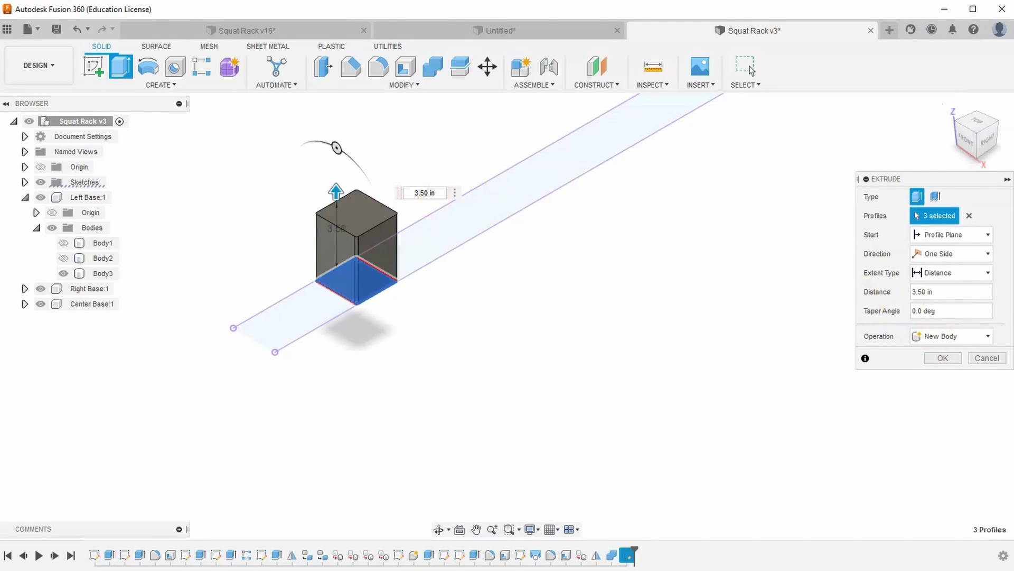
{"action": "left_click_drag", "start_coordinate": [943, 296], "coordinate": [878, 288]}
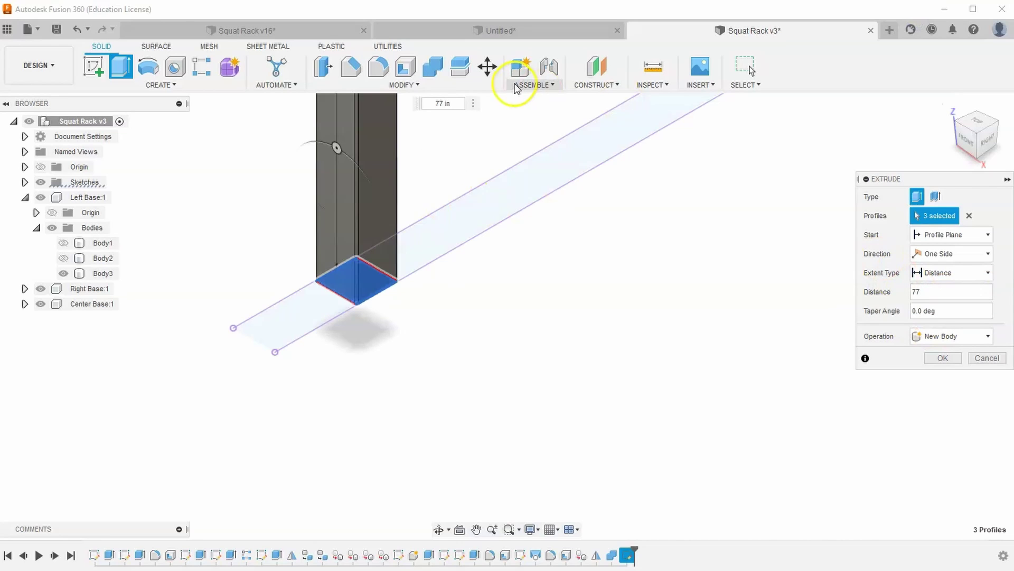
{"action": "scroll", "coordinate": [476, 247], "scroll_direction": "down", "scroll_amount": 5}
{"action": "middle_click_drag", "start_coordinate": [475, 249], "coordinate": [417, 490]}
{"action": "scroll", "coordinate": [431, 346], "scroll_direction": "down", "scroll_amount": 3}
{"action": "middle_click_drag", "start_coordinate": [431, 346], "coordinate": [382, 457]}
{"action": "middle_click_drag", "start_coordinate": [374, 289], "coordinate": [385, 201]}
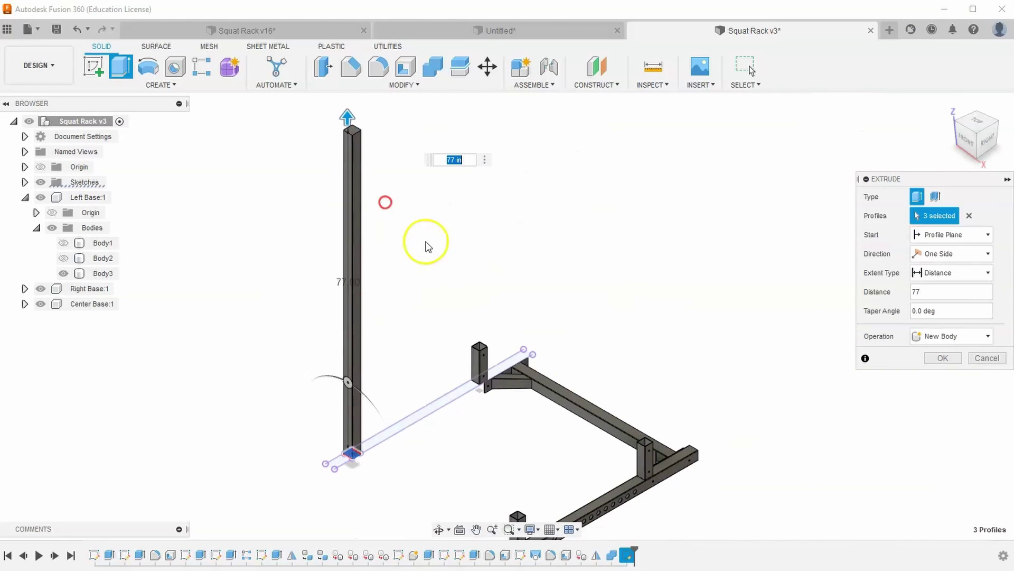
{"action": "left_click", "coordinate": [943, 358]}
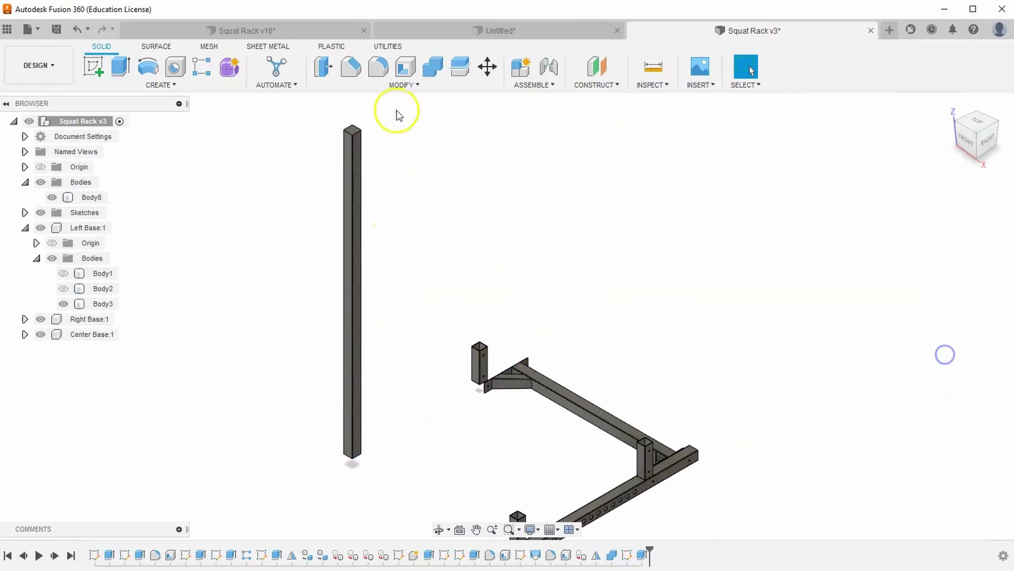
Shell the upright with a 7/64 in inside thickness, removing its top and bottom end faces
{"action": "left_click", "coordinate": [351, 158]}
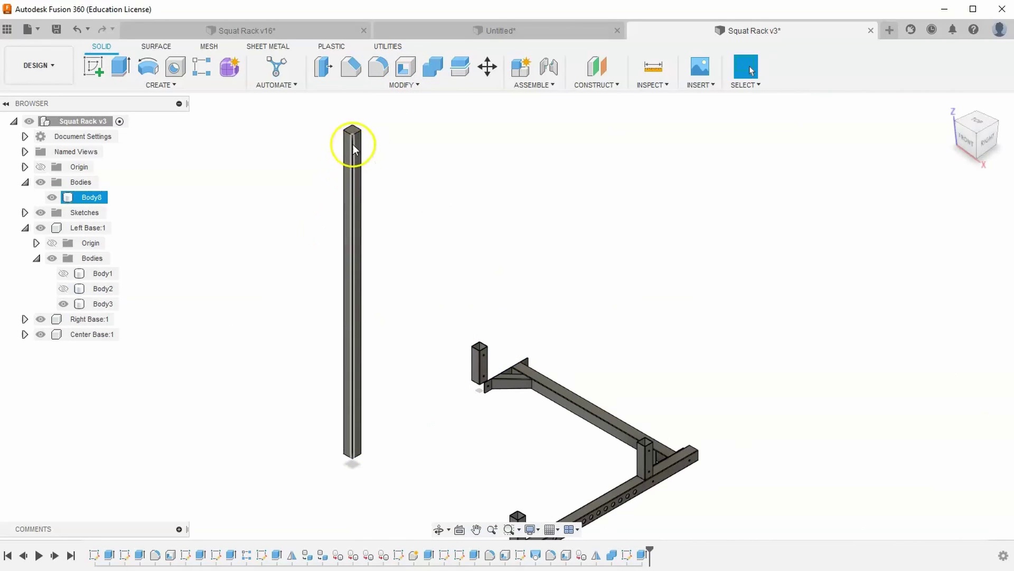
{"action": "left_click", "coordinate": [404, 66]}
{"action": "scroll", "coordinate": [404, 147], "scroll_direction": "up", "scroll_amount": 2}
{"action": "scroll", "coordinate": [410, 192], "scroll_direction": "up", "scroll_amount": 2}
{"action": "middle_click_drag", "start_coordinate": [405, 146], "coordinate": [421, 158]}
{"action": "scroll", "coordinate": [611, 233], "scroll_direction": "down", "scroll_amount": 3}
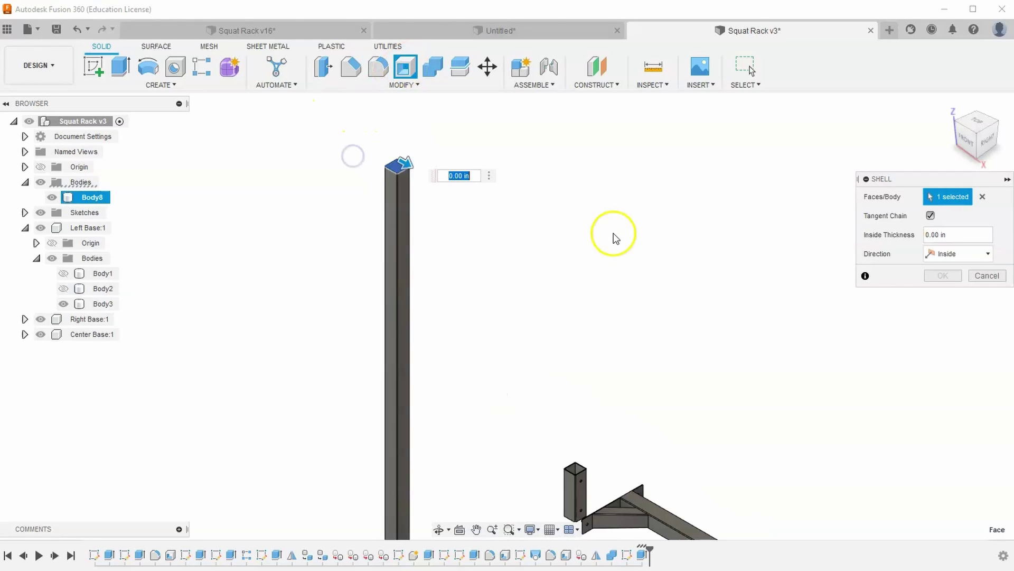
{"action": "left_click", "coordinate": [978, 159]}
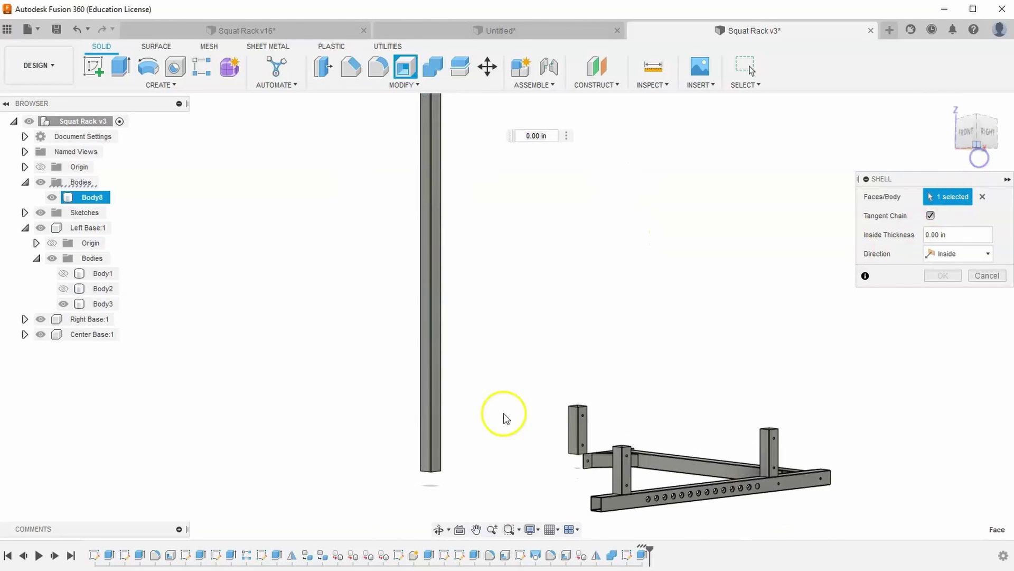
{"action": "scroll", "coordinate": [428, 391], "scroll_direction": "up", "scroll_amount": 1}
{"action": "left_click", "coordinate": [430, 364]}
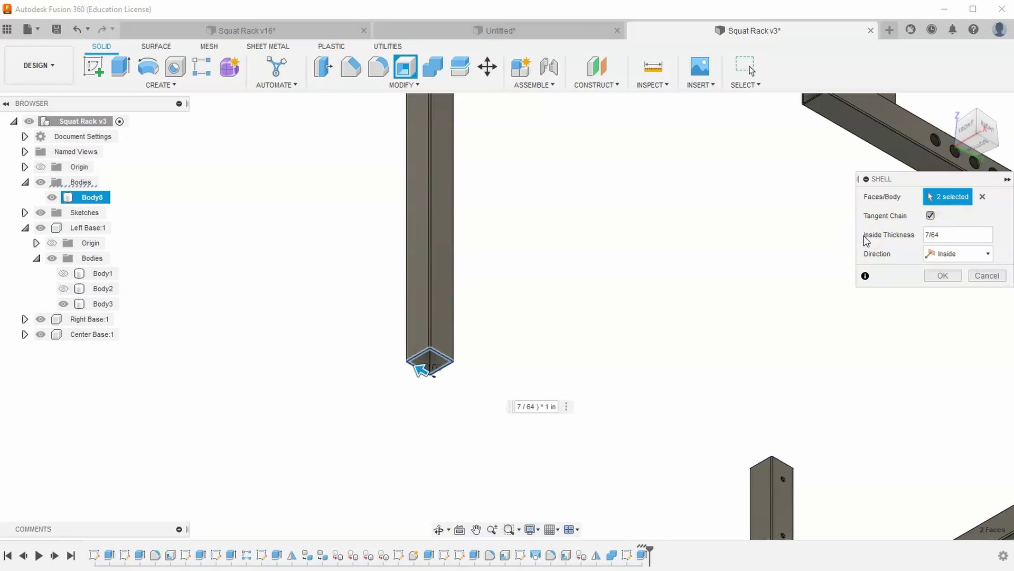
{"action": "key", "text": "Return"}
{"action": "scroll", "coordinate": [750, 274], "scroll_direction": "down", "scroll_amount": 1}
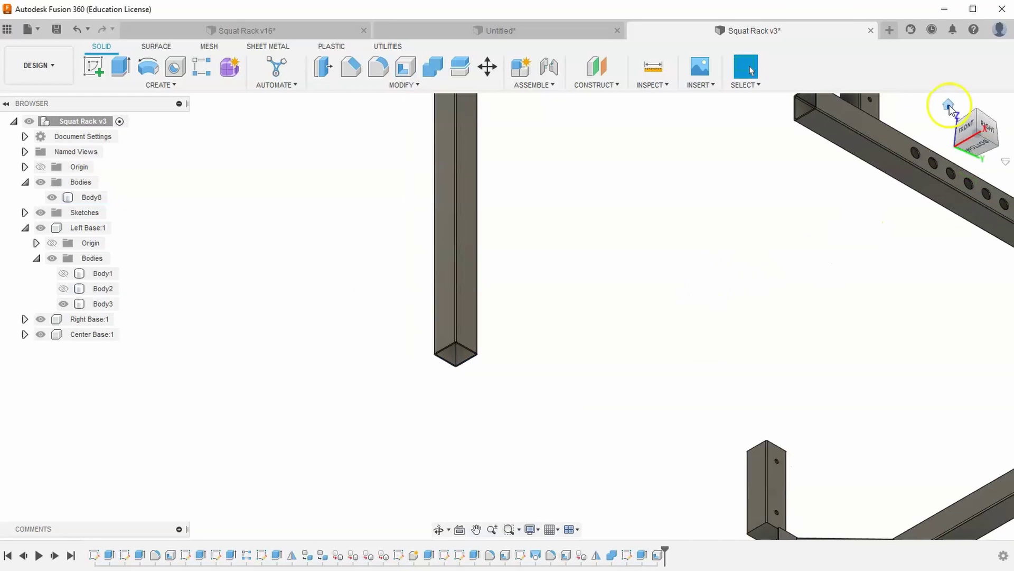
{"action": "left_click", "coordinate": [949, 107]}
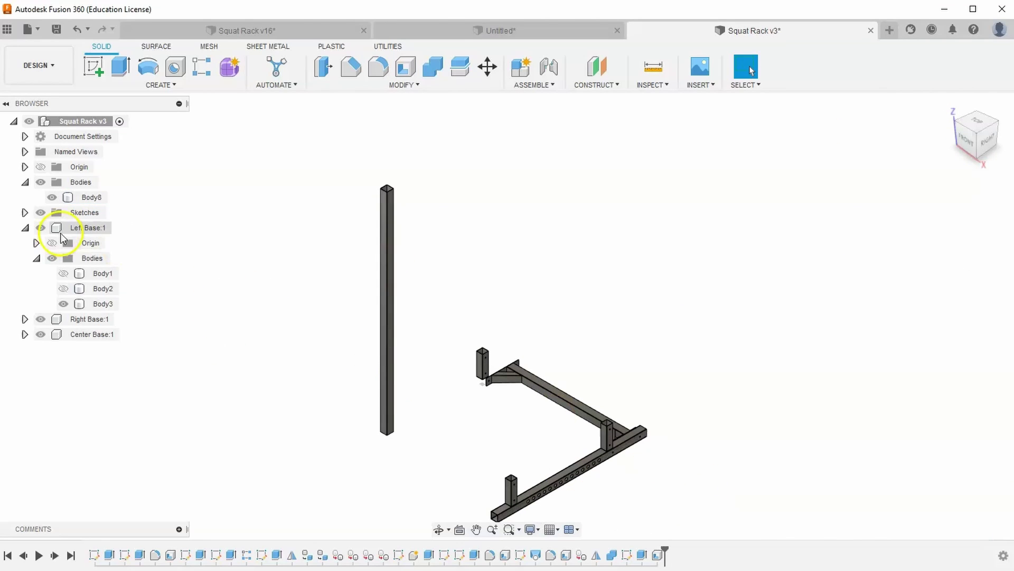
{"action": "scroll", "coordinate": [243, 227], "scroll_direction": "up", "scroll_amount": 1}
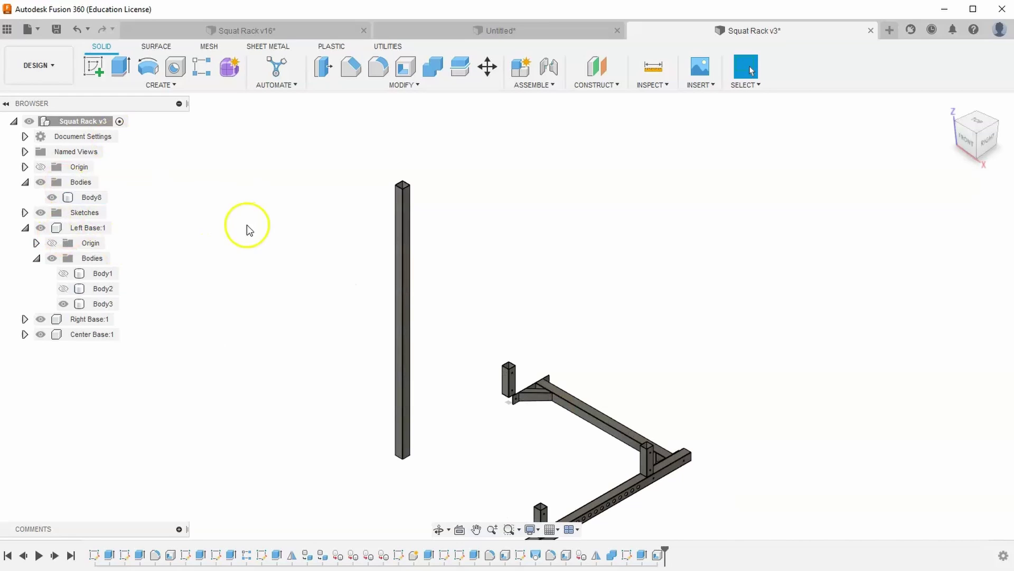
{"action": "double_click", "coordinate": [642, 555]}
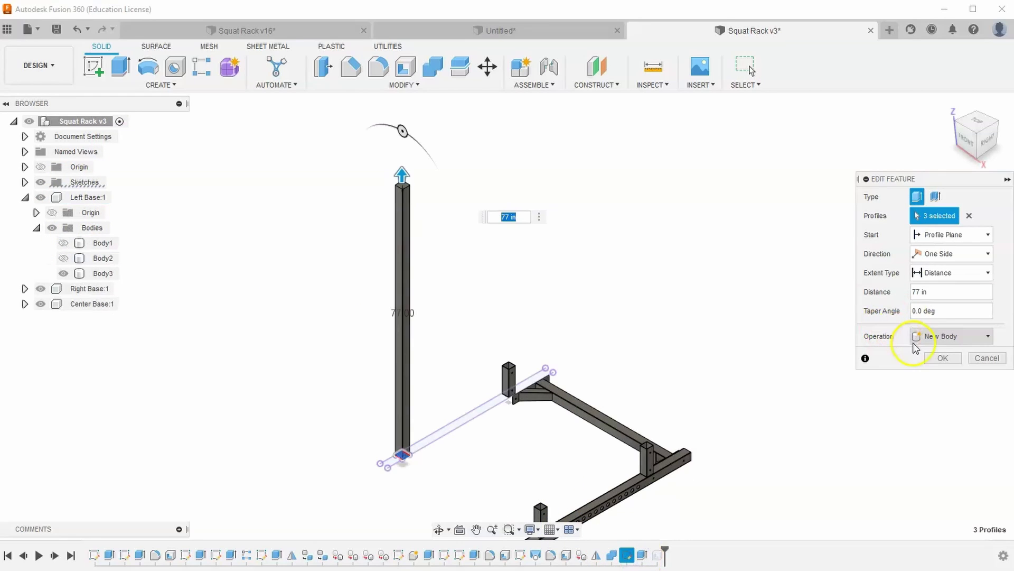
{"action": "left_click", "coordinate": [926, 338]}
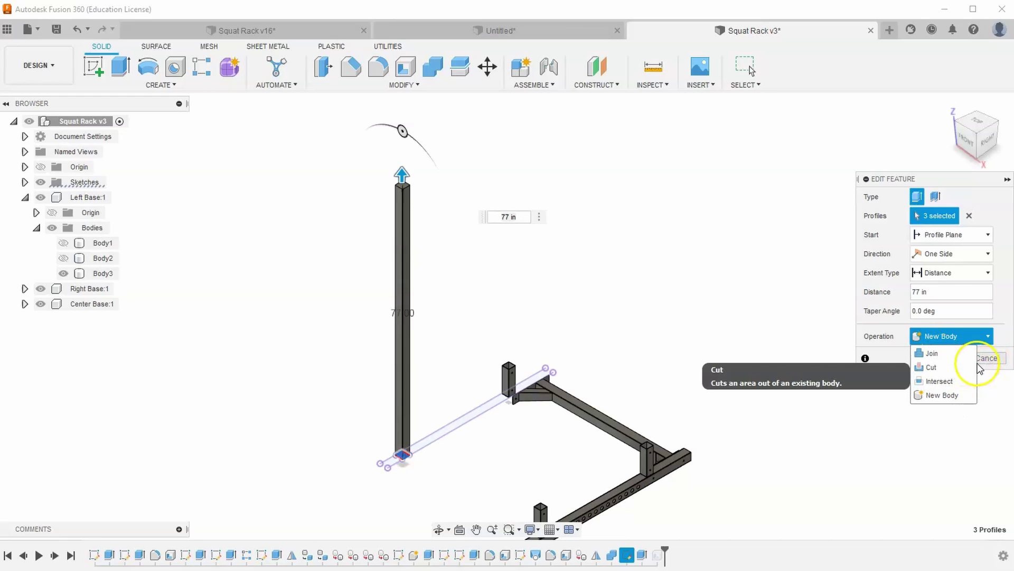
{"action": "left_click", "coordinate": [993, 360]}
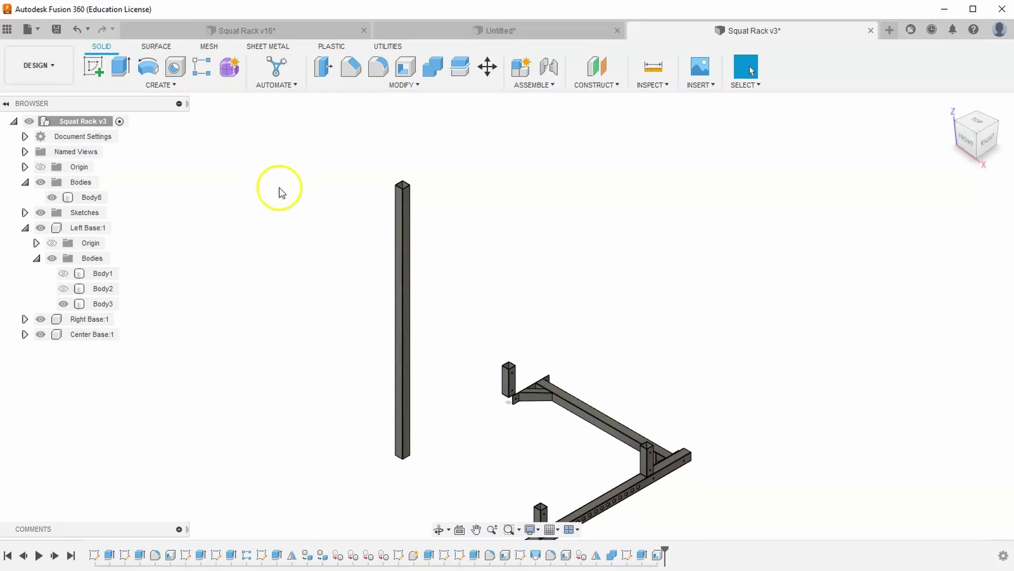
{"action": "left_click", "coordinate": [77, 30]}
{"action": "left_click", "coordinate": [661, 562]}
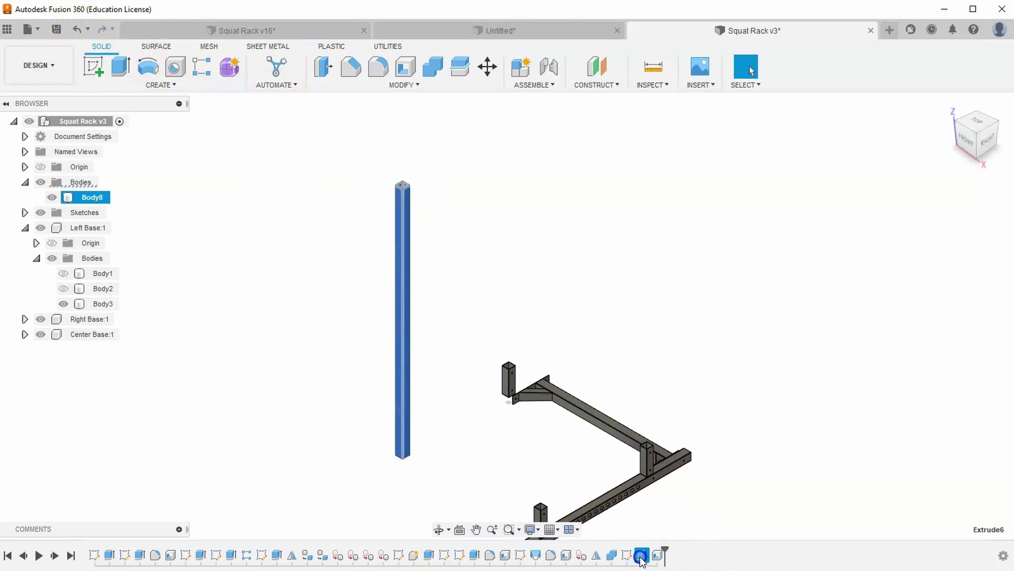
{"action": "left_click", "coordinate": [661, 341]}
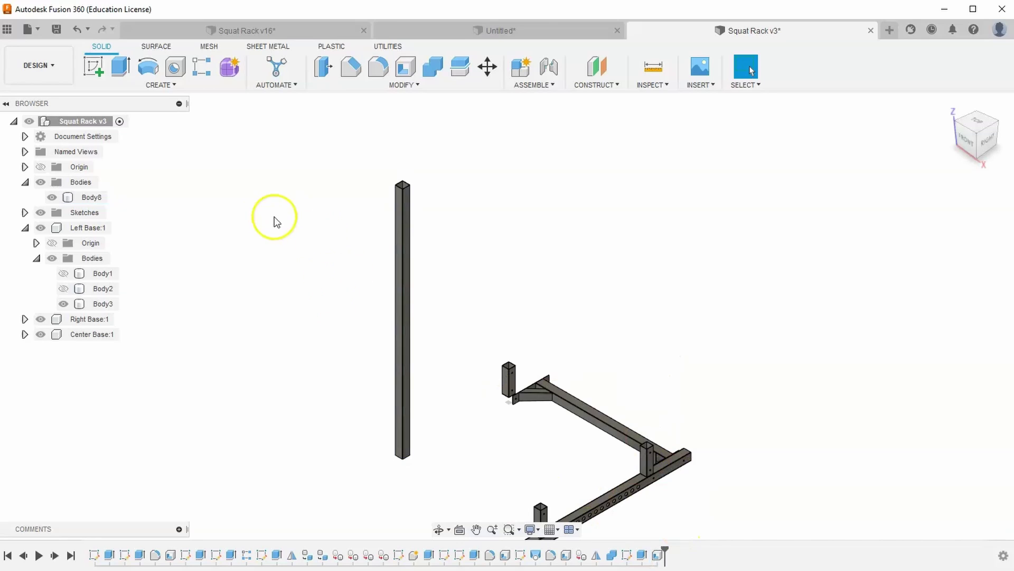
Create a component from the upright's body
{"action": "left_click", "coordinate": [94, 198]}
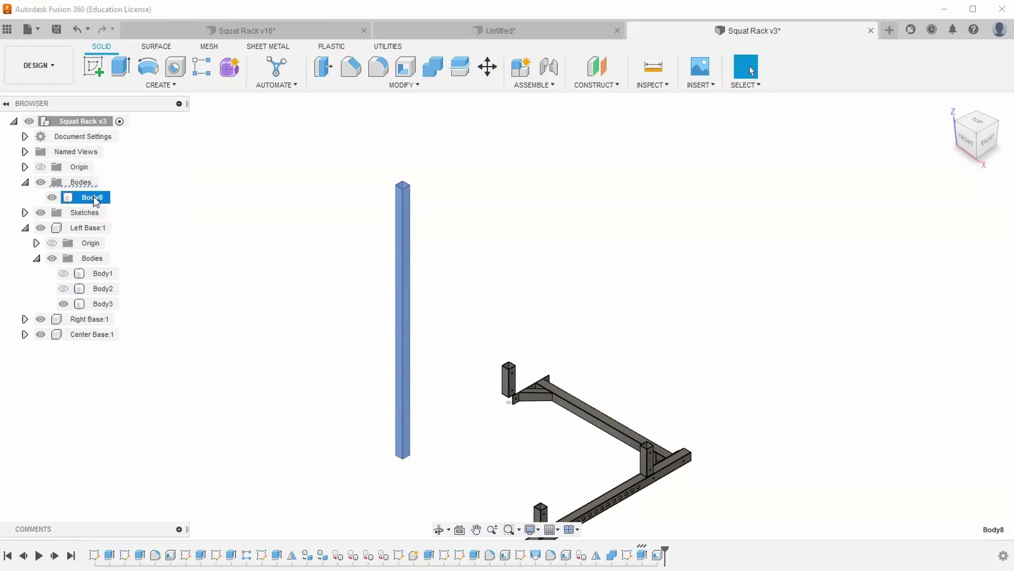
{"action": "right_click", "coordinate": [95, 200]}
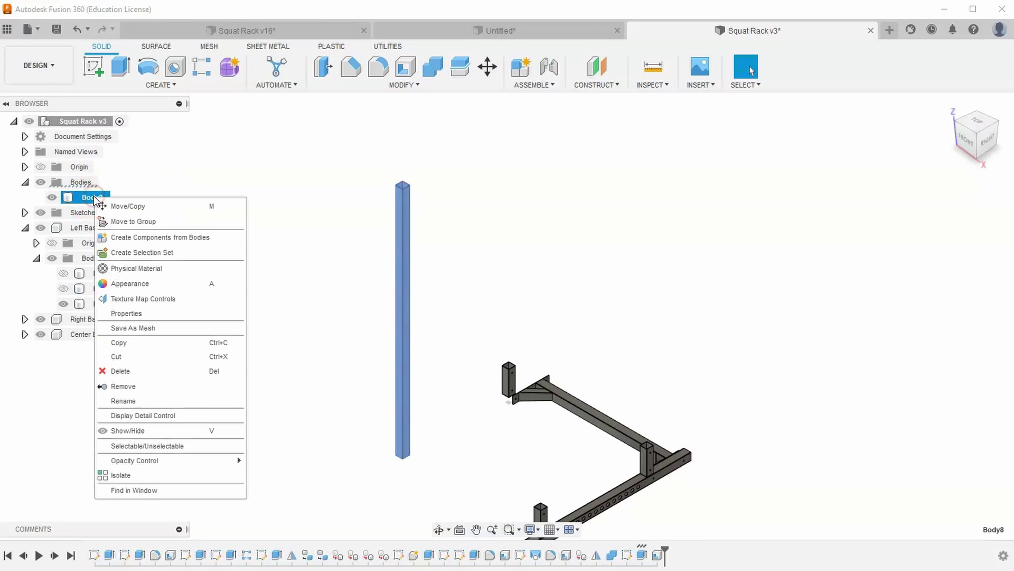
{"action": "left_click", "coordinate": [145, 239]}
Rename the upright's component as Front Height
{"action": "left_click", "coordinate": [99, 320]}
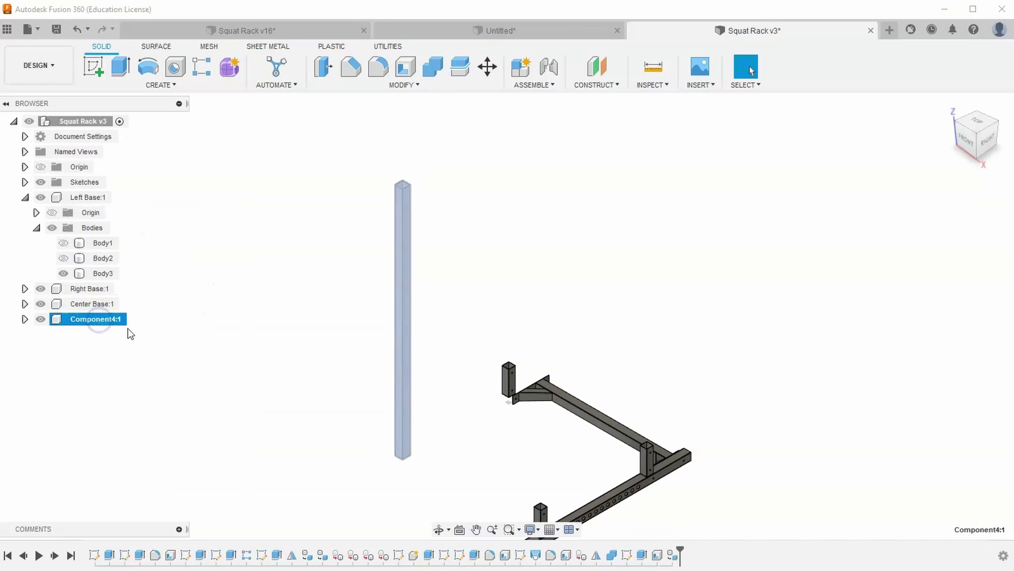
{"action": "left_click", "coordinate": [165, 323]}
{"action": "left_click", "coordinate": [104, 329]}
{"action": "double_click", "coordinate": [103, 317]}
{"action": "type", "text": "Front Height"}
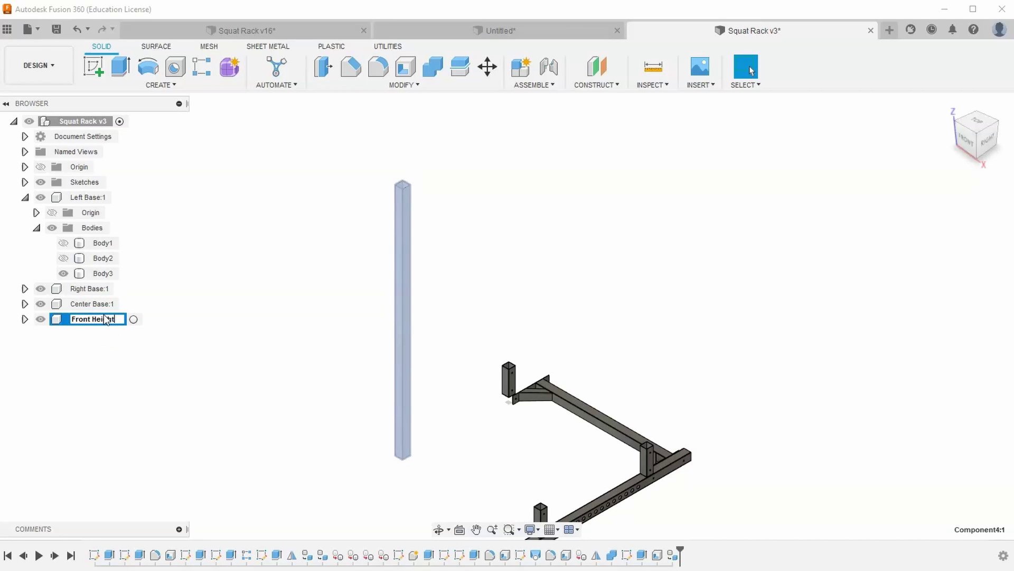
{"action": "key", "text": "Return"}
{"action": "left_click", "coordinate": [460, 290]}
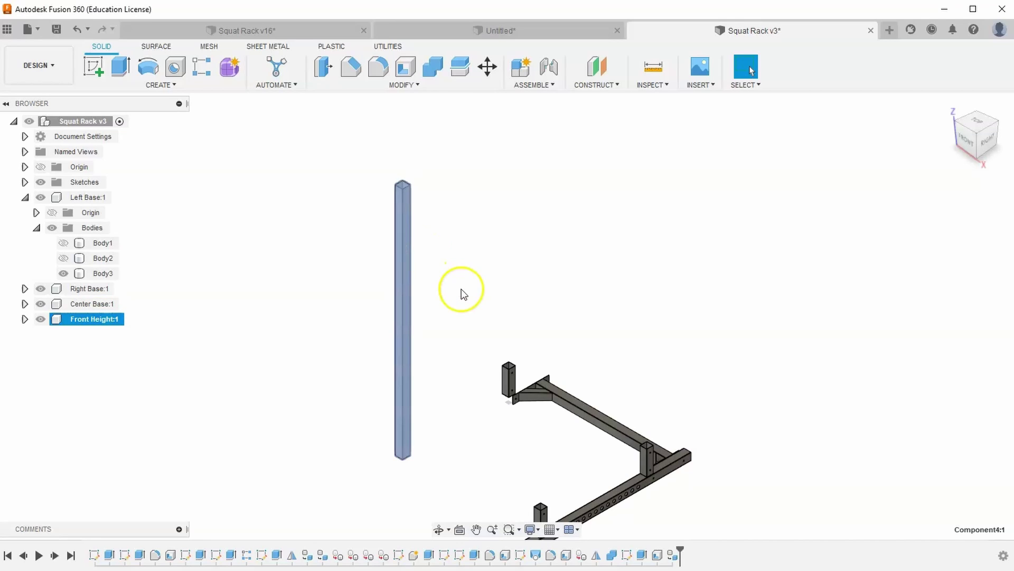
Show Body1 and Body2 of the Left Base component again and collapse its contents
{"action": "scroll", "coordinate": [365, 359], "scroll_direction": "up", "scroll_amount": 3}
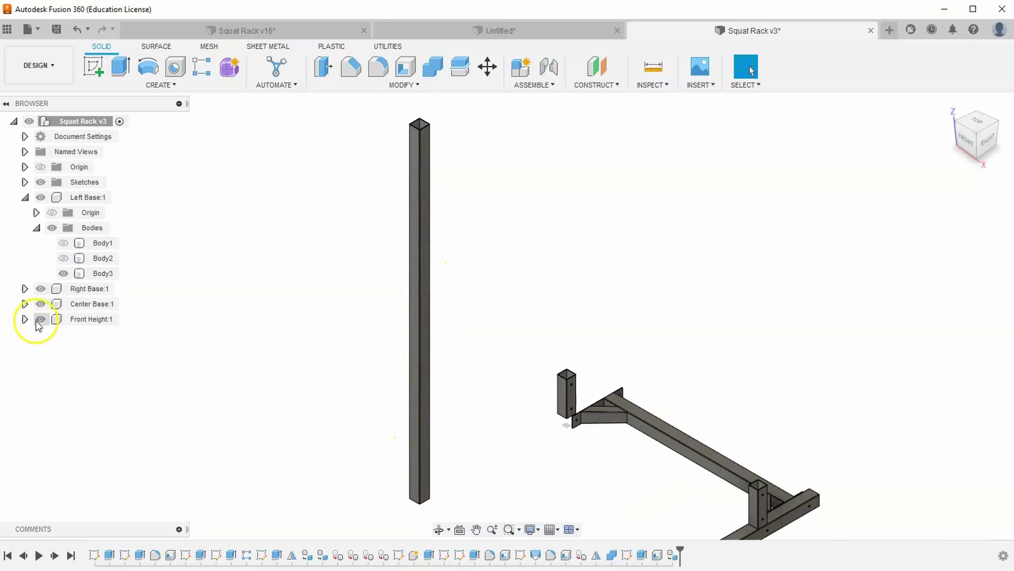
{"action": "left_click", "coordinate": [63, 258]}
{"action": "left_click", "coordinate": [63, 242]}
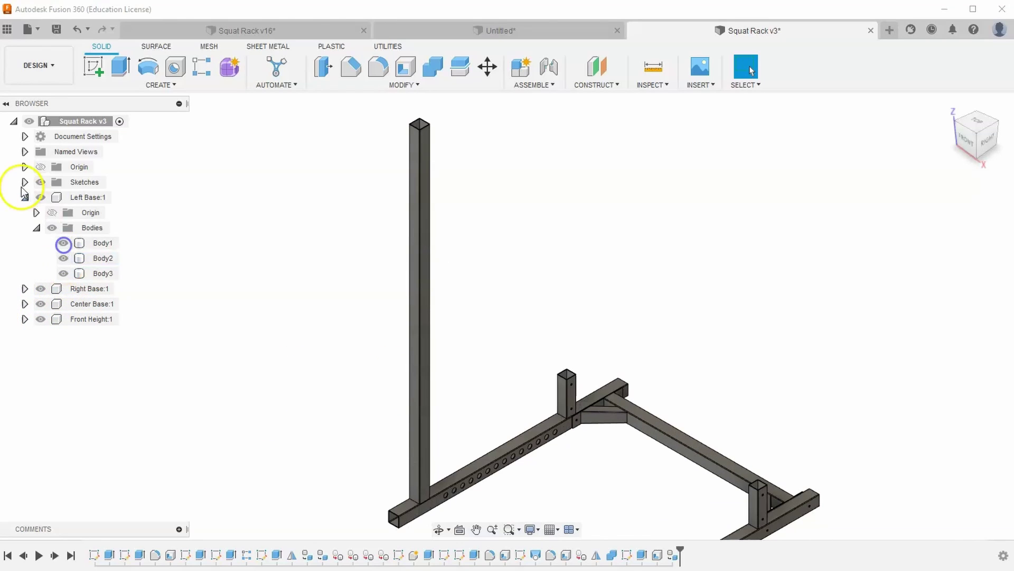
{"action": "left_click", "coordinate": [24, 197]}
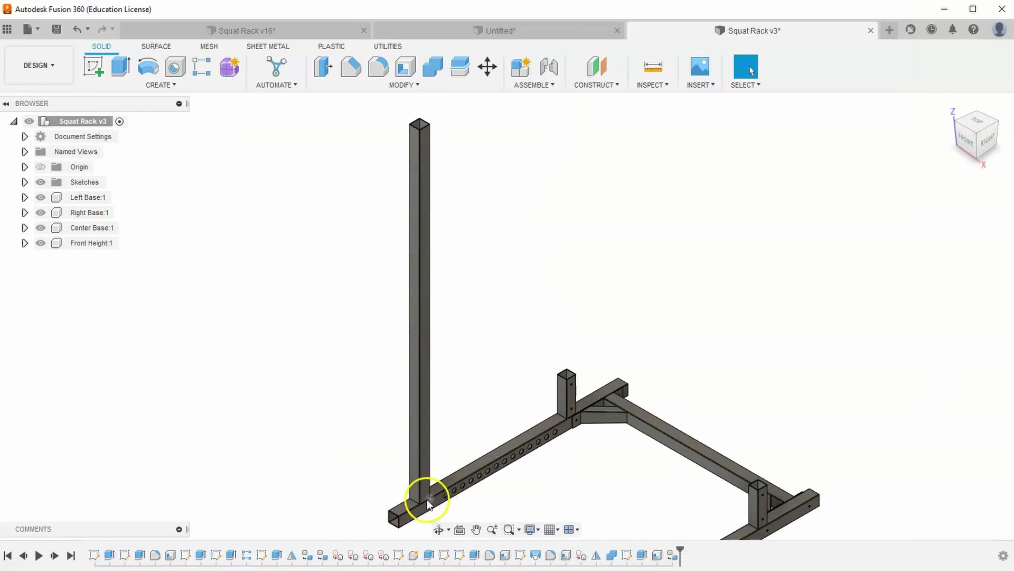
Hide the Front Height component temporarily to examine the holes in the left base's front post stub, and show it again
{"action": "left_click", "coordinate": [41, 243]}
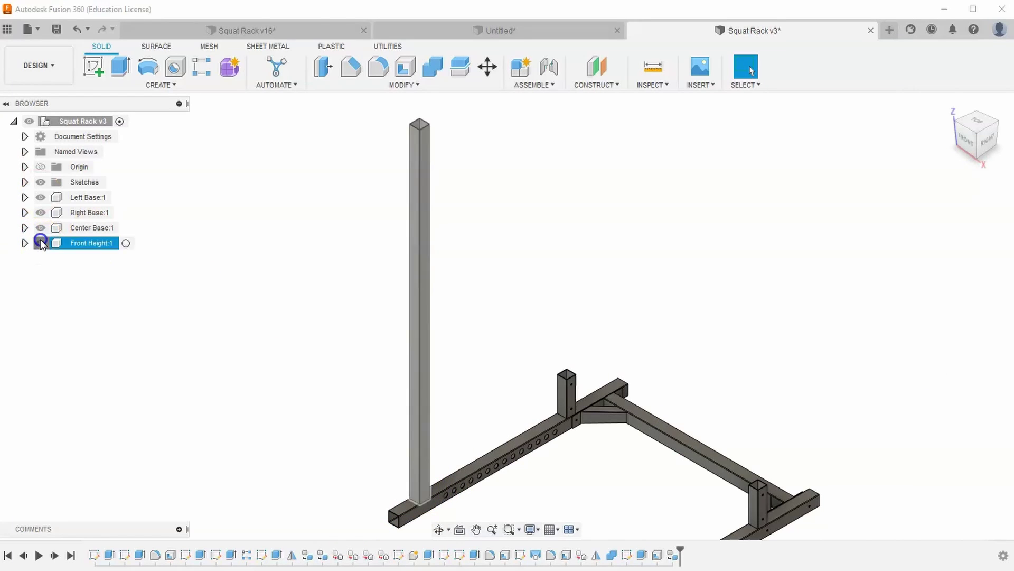
{"action": "scroll", "coordinate": [420, 474], "scroll_direction": "up", "scroll_amount": 5}
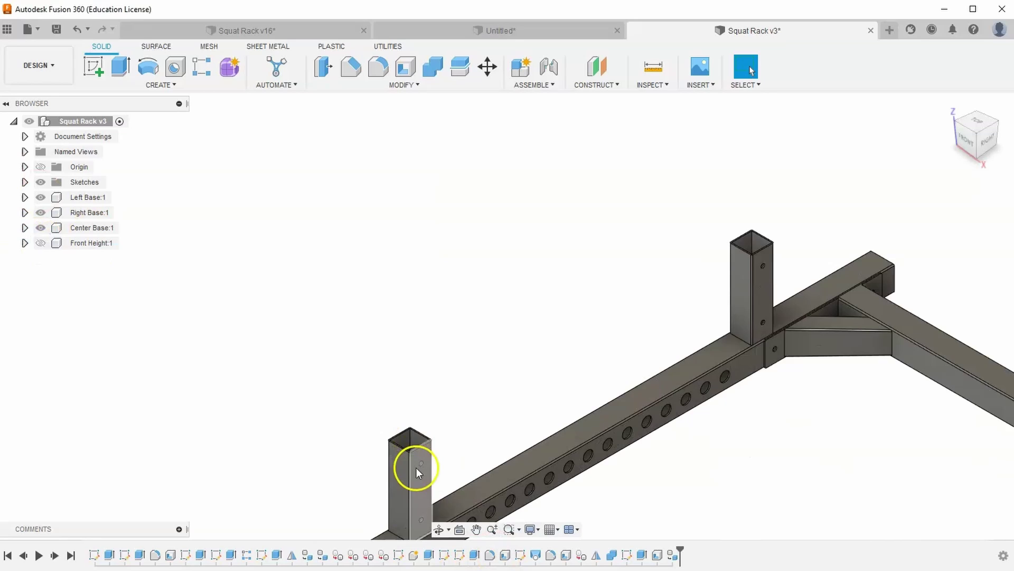
{"action": "scroll", "coordinate": [417, 467], "scroll_direction": "down", "scroll_amount": 5}
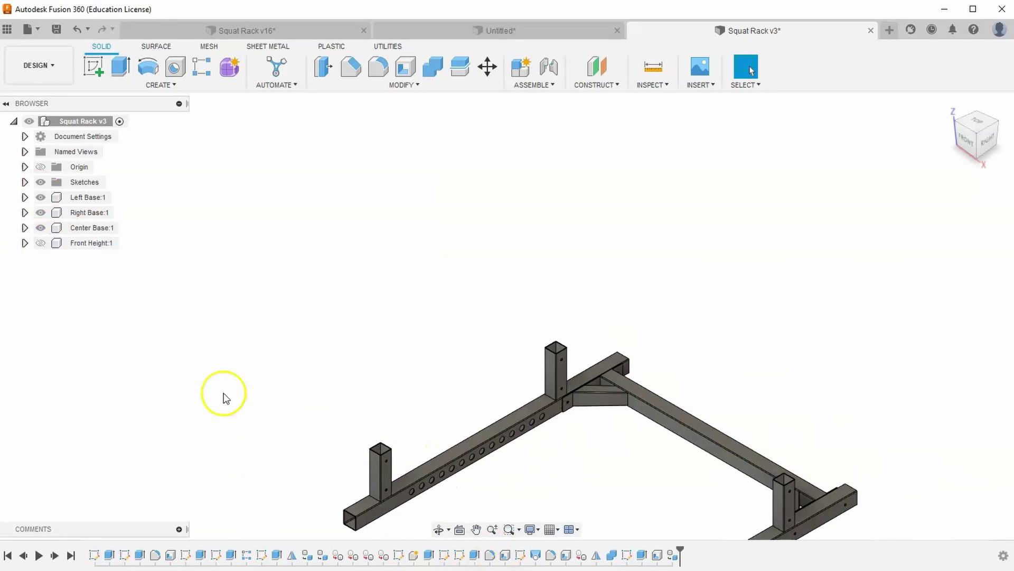
{"action": "left_click", "coordinate": [41, 243]}
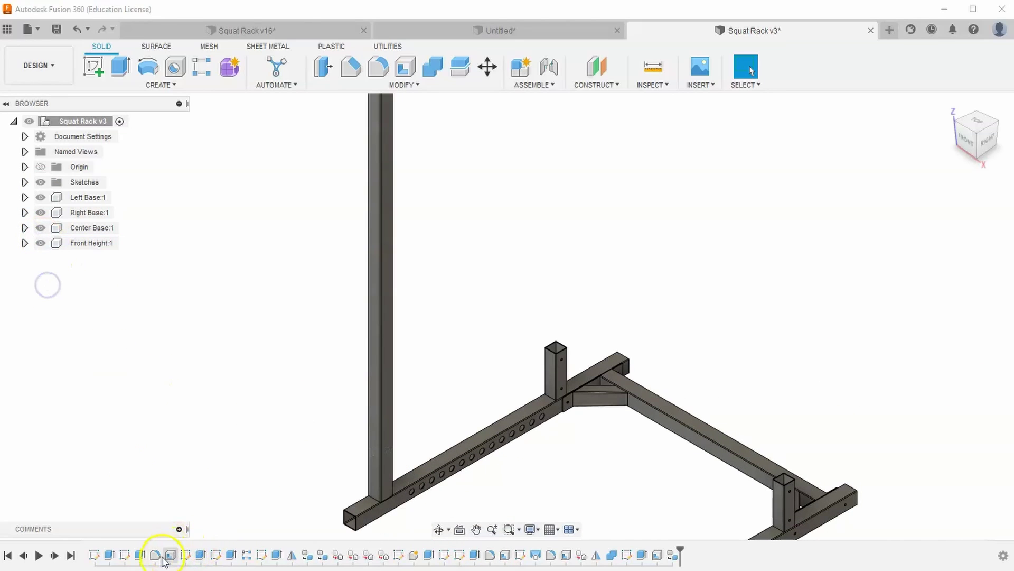
Find Sketch3, which holds the hole circles of the left base's post stubs, and make it visible
{"action": "left_click", "coordinate": [186, 554]}
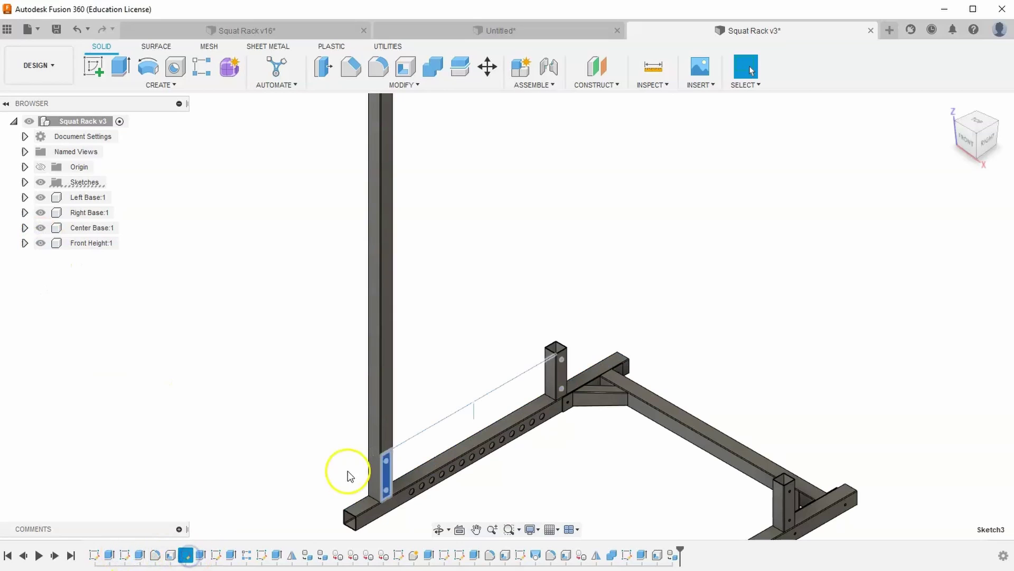
{"action": "scroll", "coordinate": [373, 465], "scroll_direction": "up", "scroll_amount": 3}
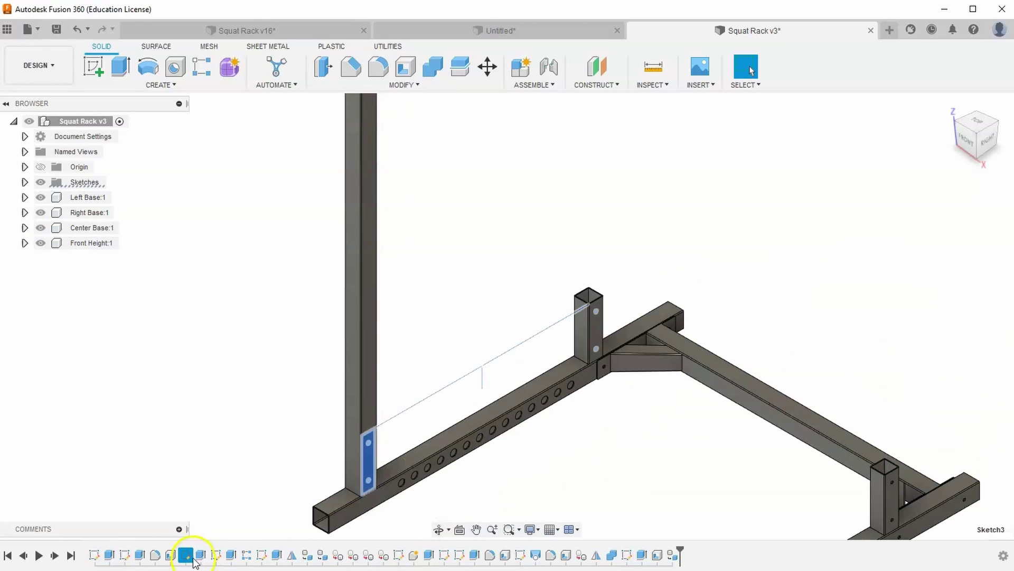
{"action": "left_click", "coordinate": [24, 182]}
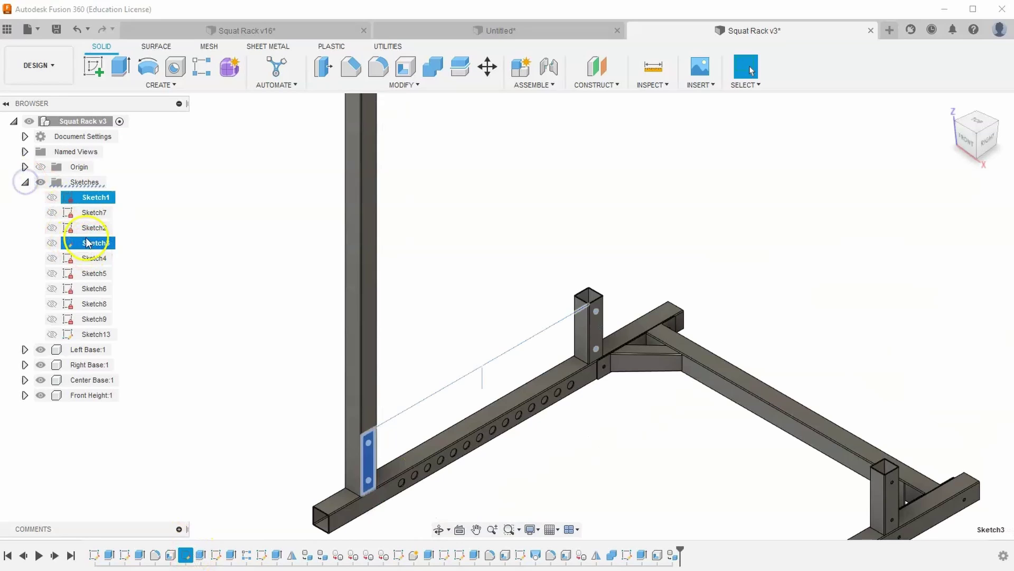
{"action": "left_click", "coordinate": [195, 482]}
{"action": "left_click", "coordinate": [183, 556]}
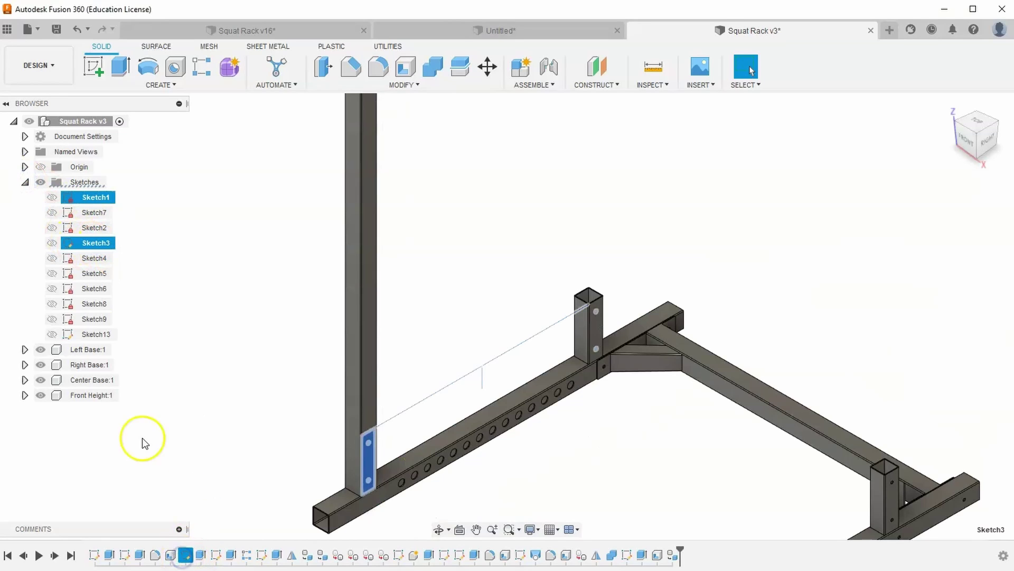
{"action": "left_click", "coordinate": [51, 244]}
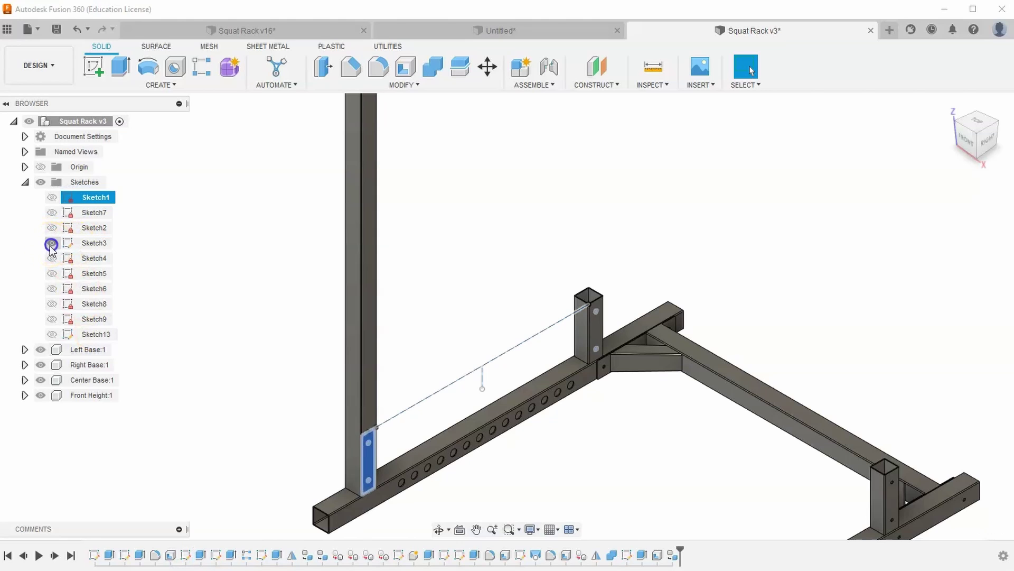
{"action": "scroll", "coordinate": [366, 464], "scroll_direction": "up", "scroll_amount": 6}
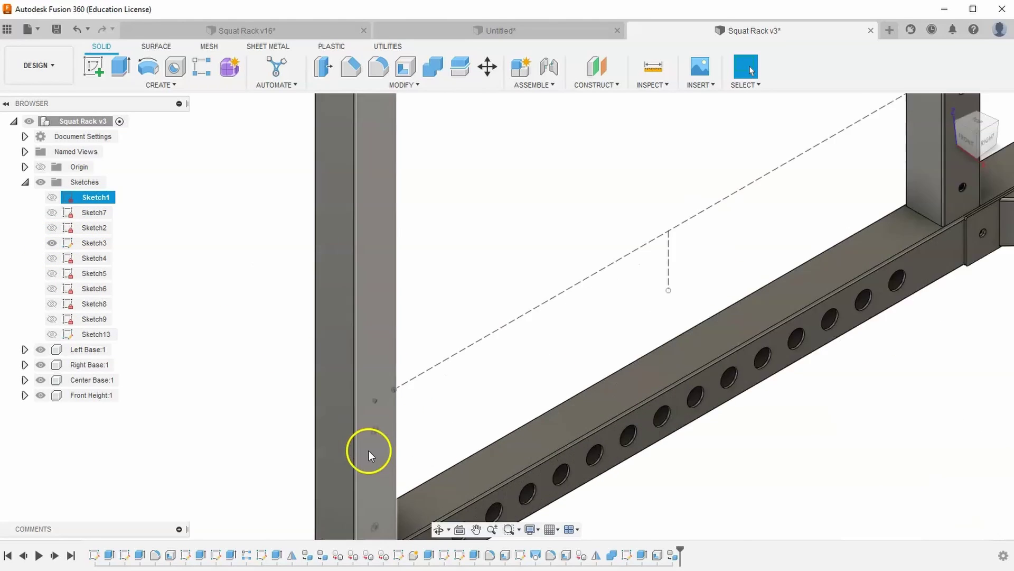
{"action": "scroll", "coordinate": [254, 233], "scroll_direction": "down", "scroll_amount": 6}
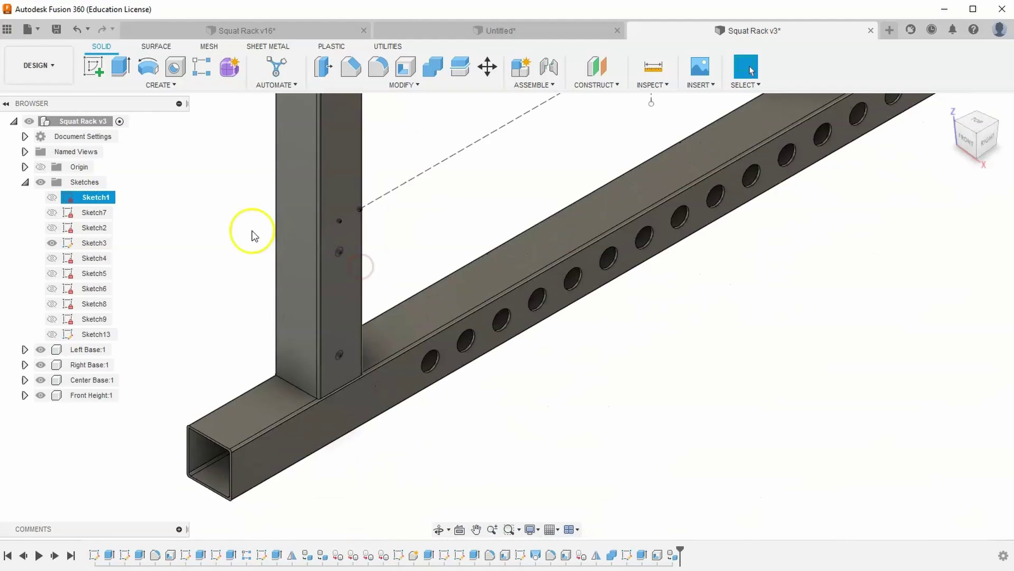
Start an extrusion and clear Select All in the selection filters so that Sketch3's circle profiles can be picked
{"action": "left_click", "coordinate": [119, 68]}
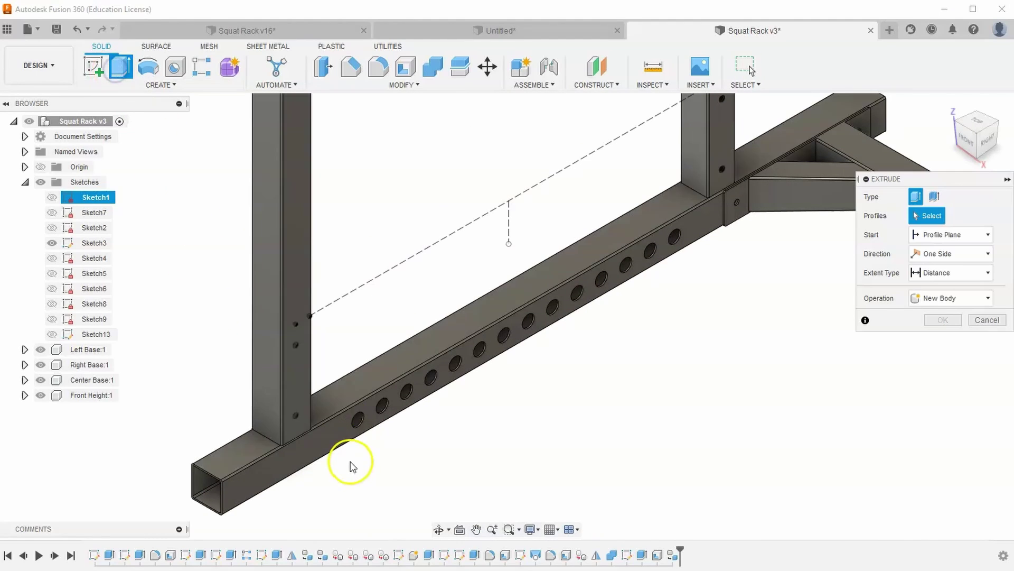
{"action": "scroll", "coordinate": [296, 346], "scroll_direction": "up", "scroll_amount": 2}
{"action": "scroll", "coordinate": [297, 347], "scroll_direction": "up", "scroll_amount": 2}
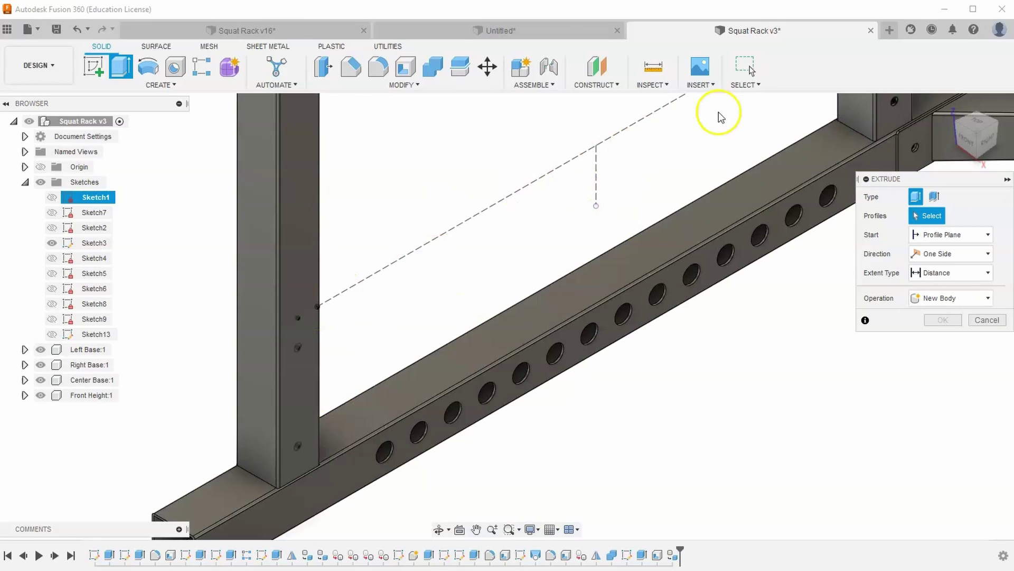
{"action": "left_click", "coordinate": [749, 86]}
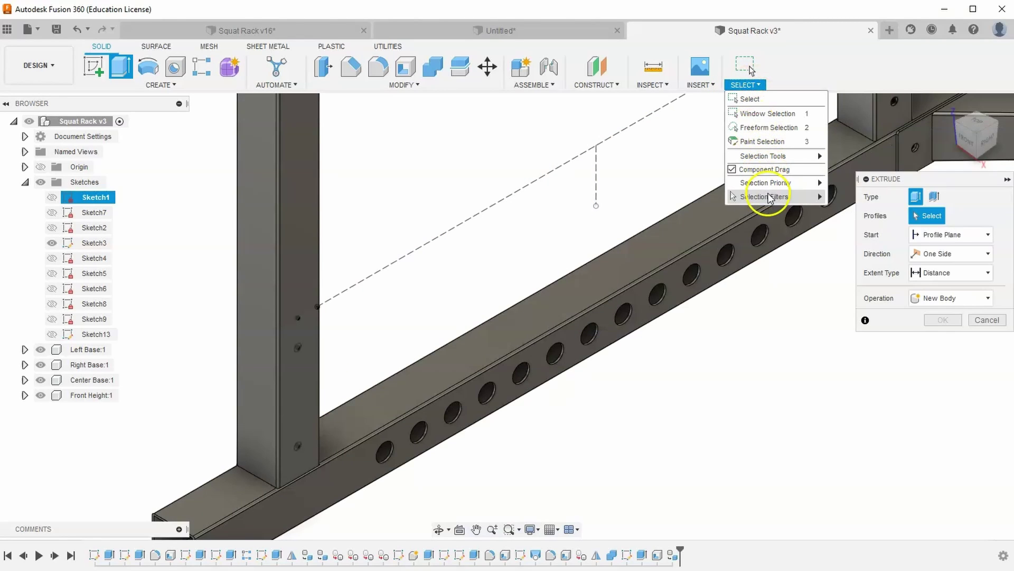
{"action": "mouse_move", "coordinate": [772, 200]}
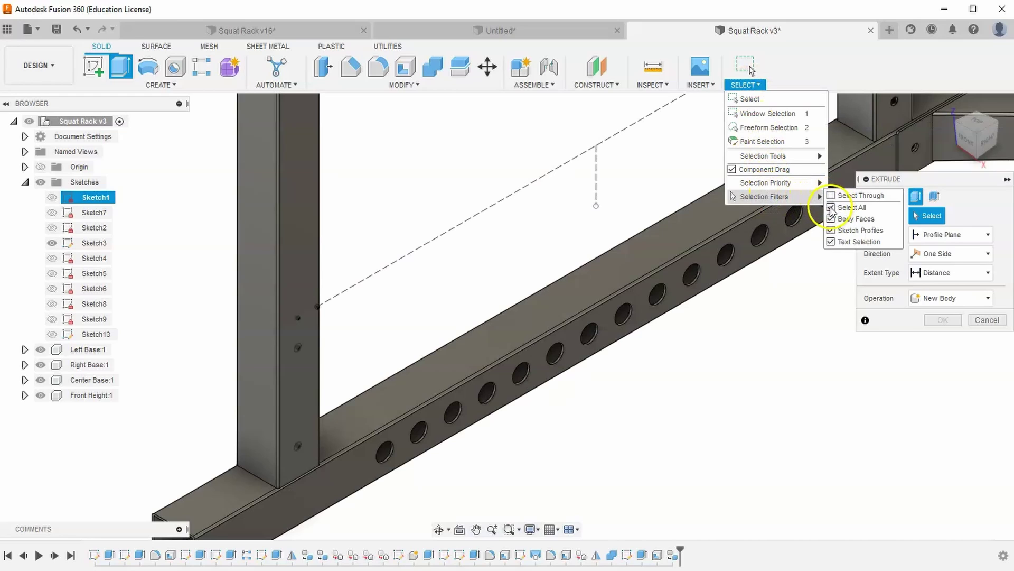
{"action": "left_click", "coordinate": [831, 208]}
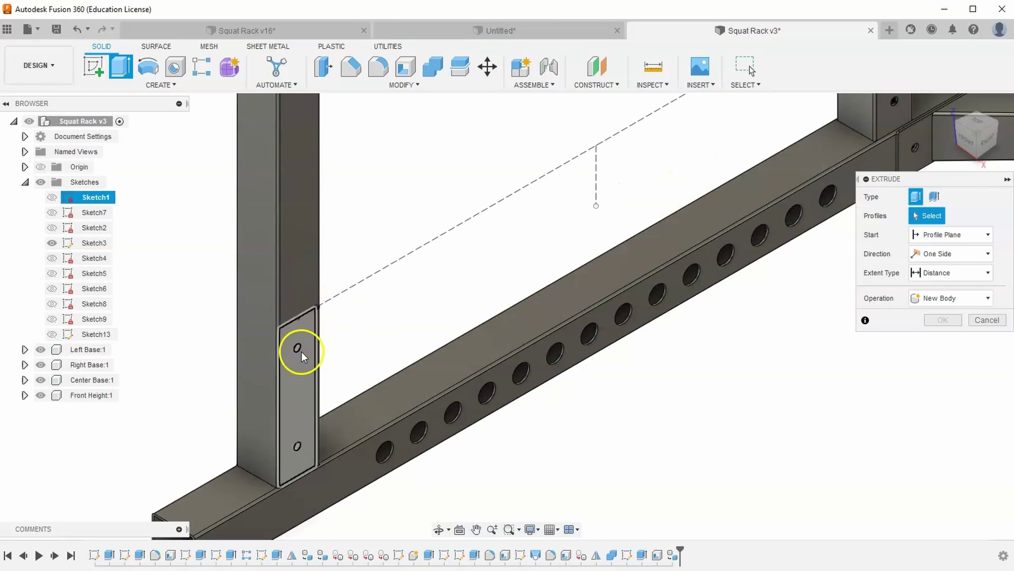
Cut the two hole circles of Sketch3 through the Front Height upright with a symmetric 4 in extrusion
{"action": "scroll", "coordinate": [296, 357], "scroll_direction": "up", "scroll_amount": 2}
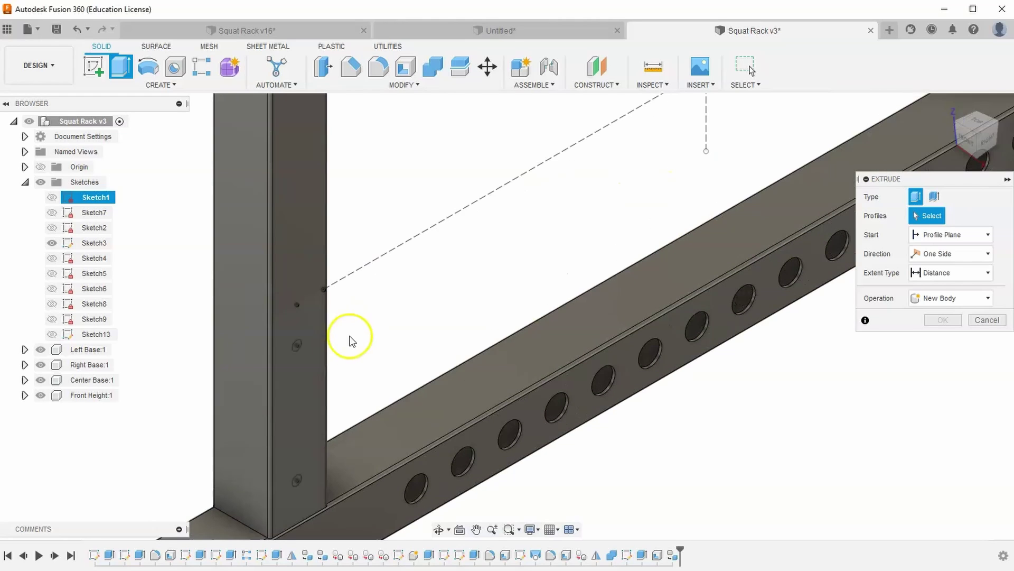
{"action": "left_click", "coordinate": [297, 347]}
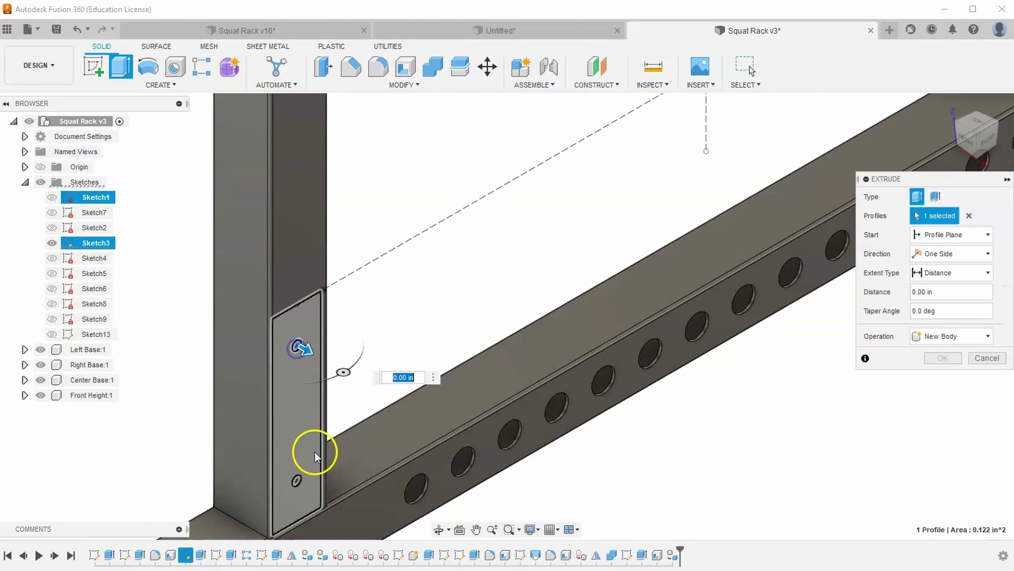
{"action": "left_click", "coordinate": [296, 482]}
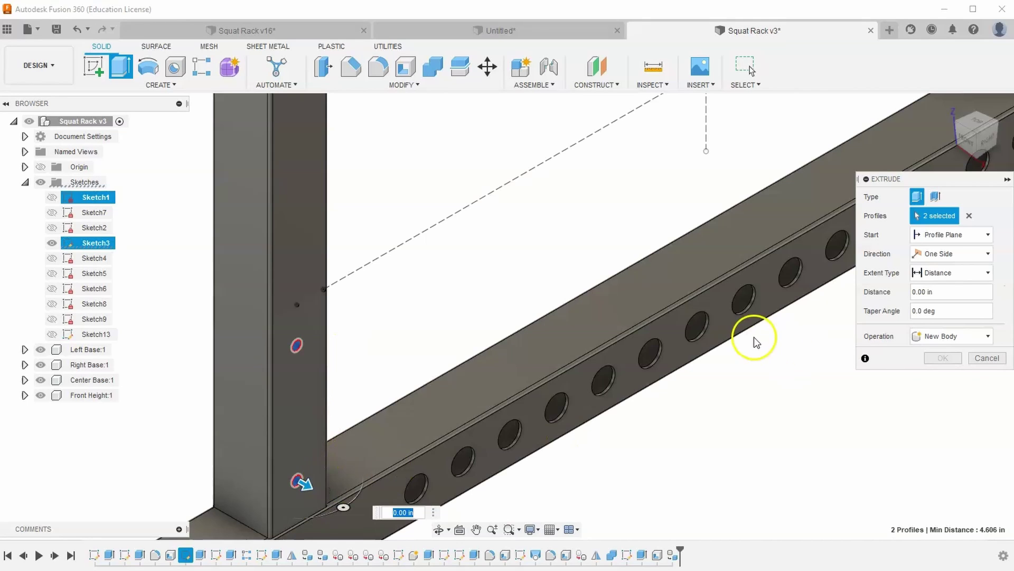
{"action": "left_click_drag", "start_coordinate": [302, 484], "coordinate": [399, 535]}
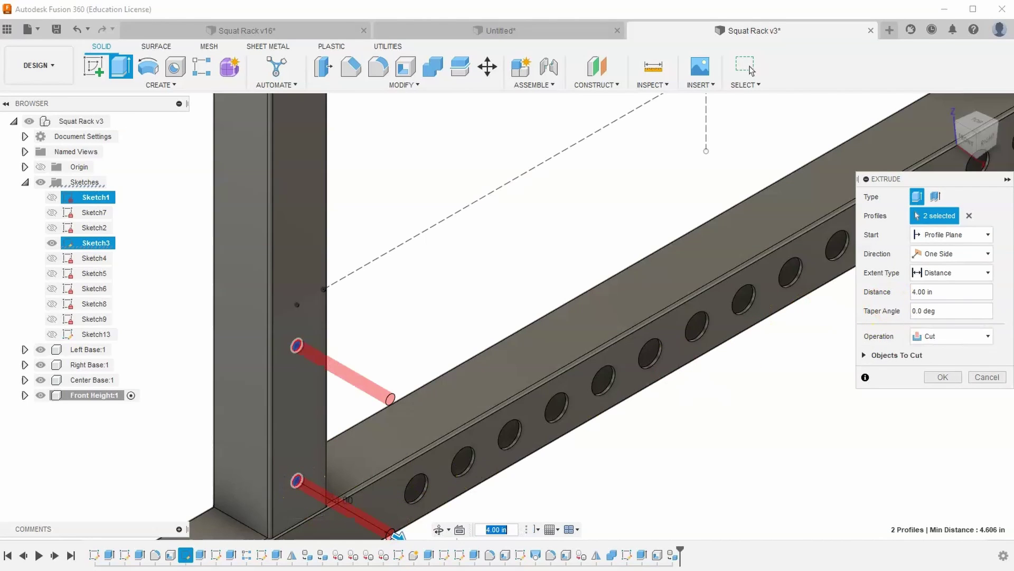
{"action": "left_click", "coordinate": [974, 254]}
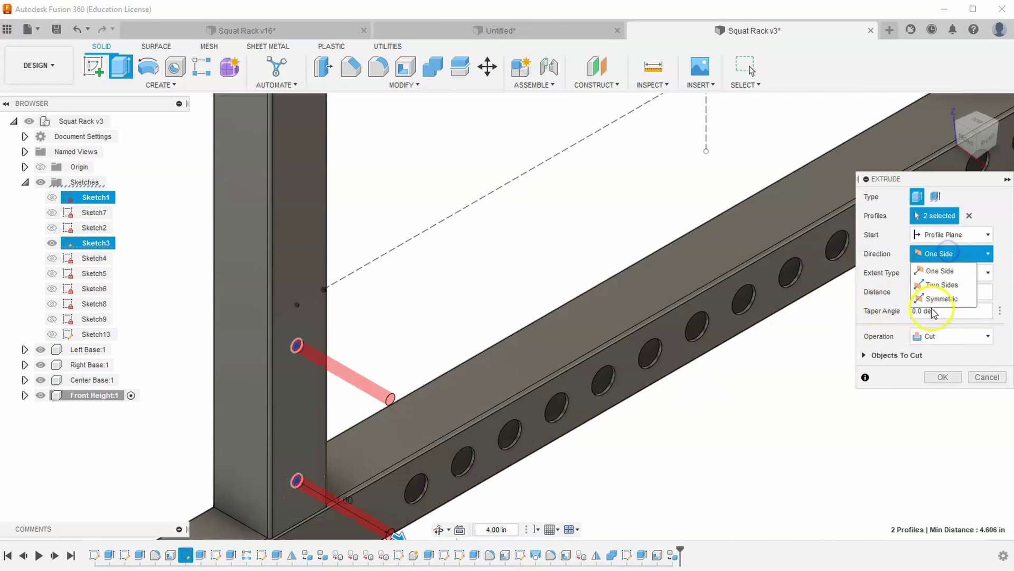
{"action": "left_click", "coordinate": [931, 298]}
{"action": "scroll", "coordinate": [402, 320], "scroll_direction": "down", "scroll_amount": 3}
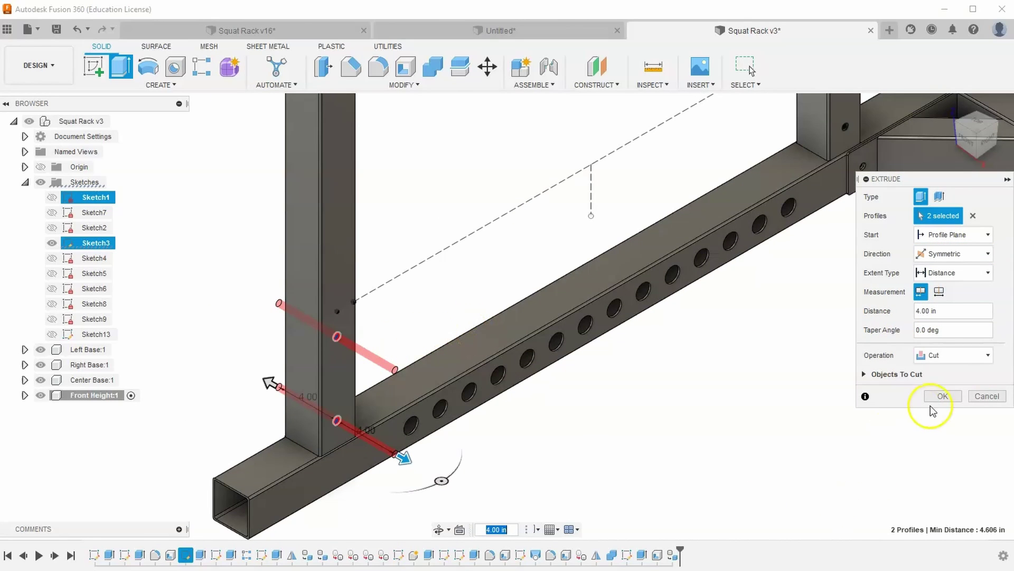
{"action": "left_click", "coordinate": [946, 398]}
Examine the bolt holes at the upright's lower end from the right side, and return to the home view
{"action": "scroll", "coordinate": [688, 421], "scroll_direction": "down", "scroll_amount": 2}
{"action": "middle_click_drag", "start_coordinate": [766, 415], "coordinate": [734, 333], "text": "shift"}
{"action": "middle_click_drag", "start_coordinate": [734, 333], "coordinate": [684, 250]}
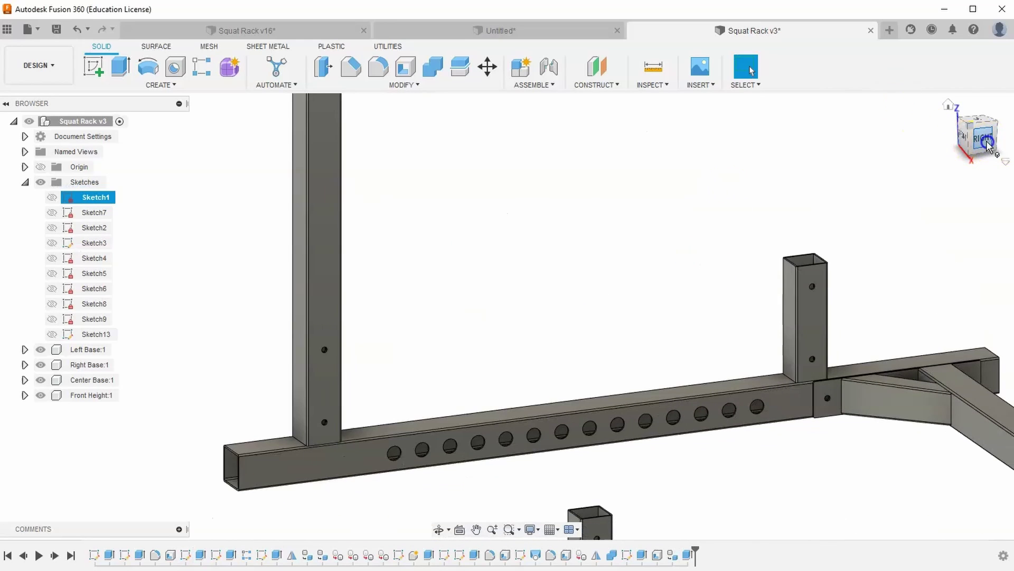
{"action": "left_click", "coordinate": [989, 144]}
{"action": "scroll", "coordinate": [503, 470], "scroll_direction": "up", "scroll_amount": 3}
{"action": "scroll", "coordinate": [445, 438], "scroll_direction": "up", "scroll_amount": 2}
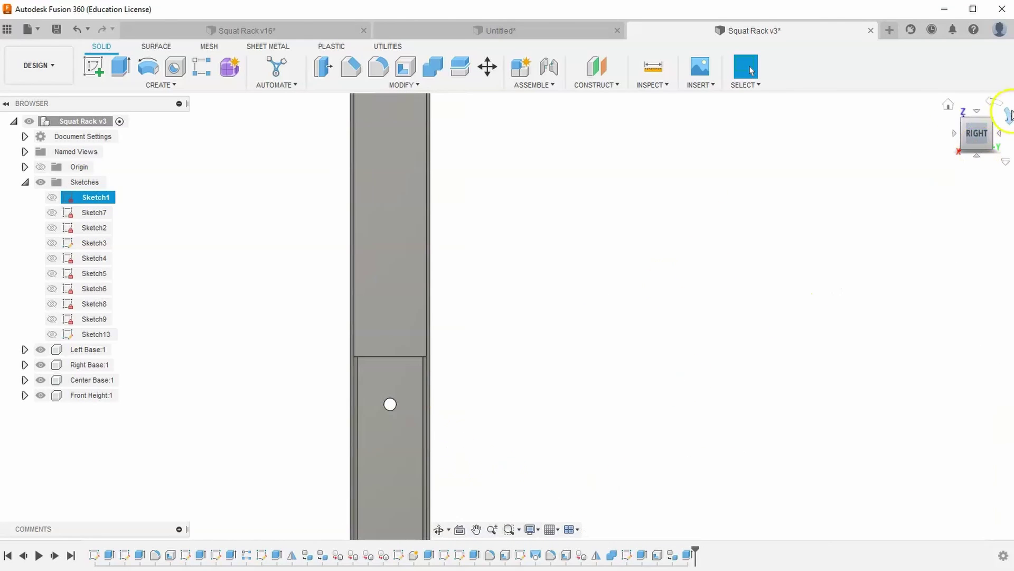
{"action": "left_click_drag", "start_coordinate": [966, 137], "coordinate": [975, 140]}
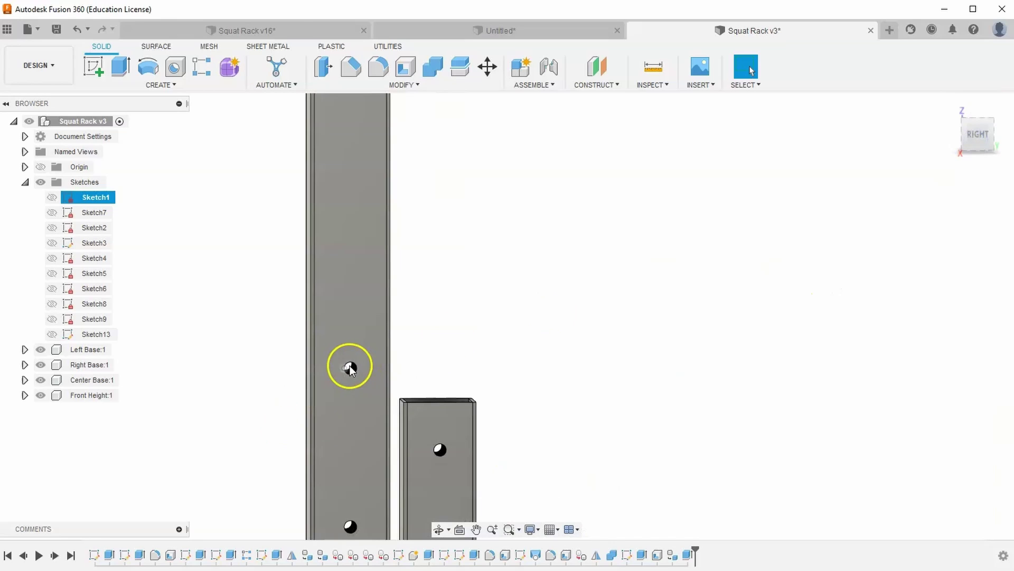
{"action": "left_click", "coordinate": [948, 106]}
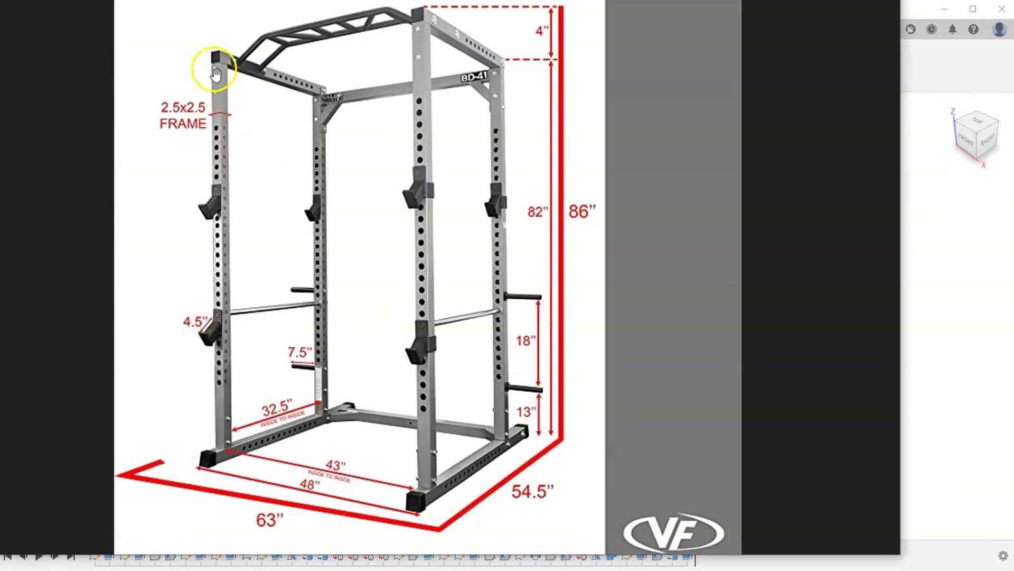
Compare the upright's upper end with the dimensioned reference picture of the squat rack
{"action": "left_click", "coordinate": [944, 183]}
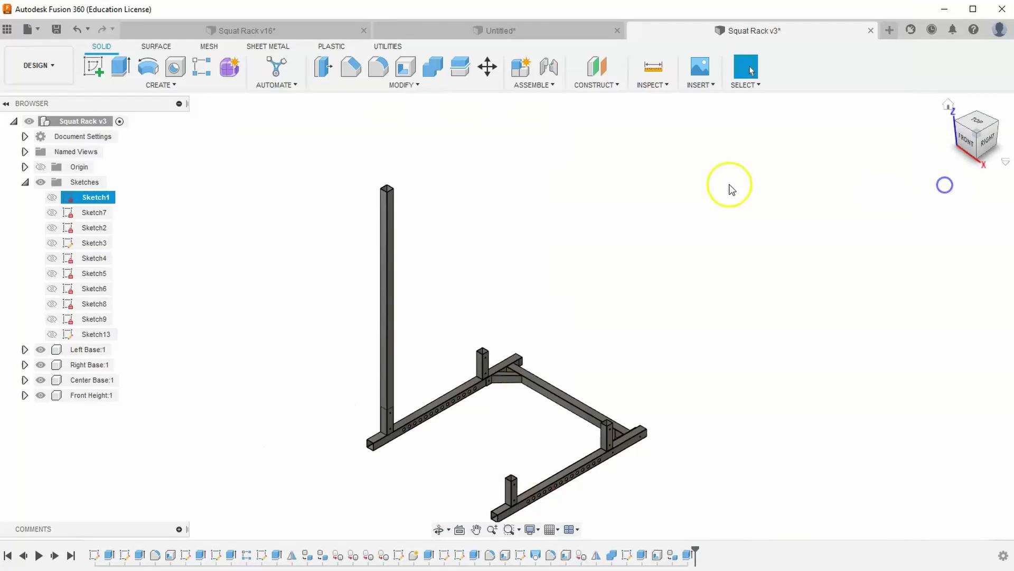
{"action": "scroll", "coordinate": [378, 209], "scroll_direction": "up", "scroll_amount": 5}
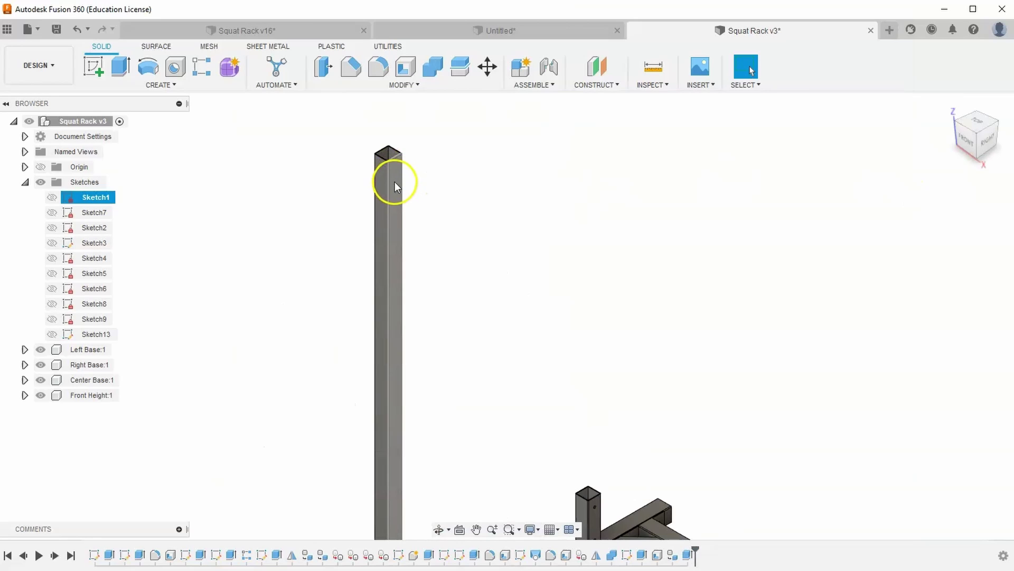
{"action": "middle_click_drag", "start_coordinate": [385, 181], "coordinate": [389, 154]}
{"action": "key", "text": "alt+Tab"}
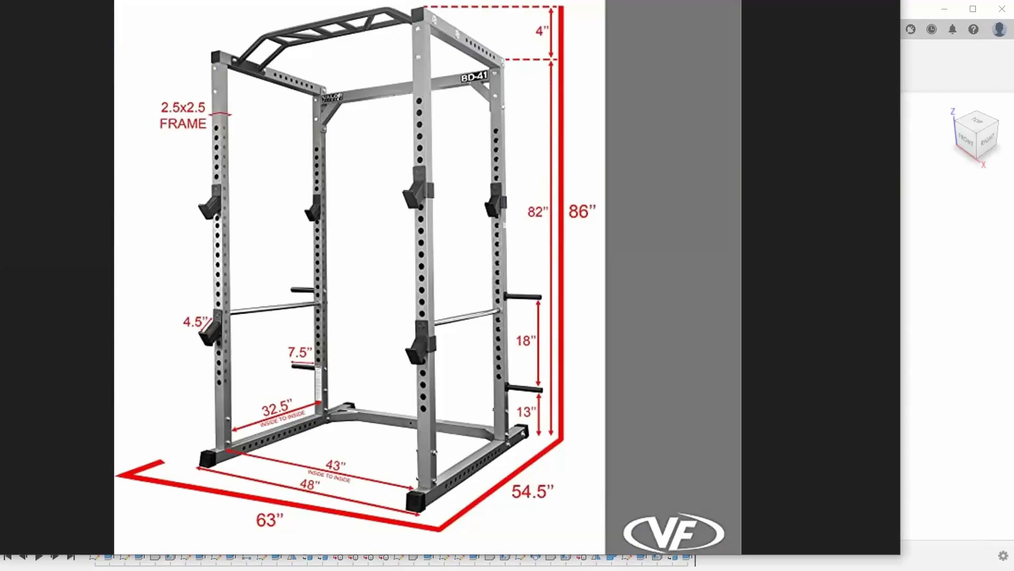
{"action": "left_click", "coordinate": [935, 169]}
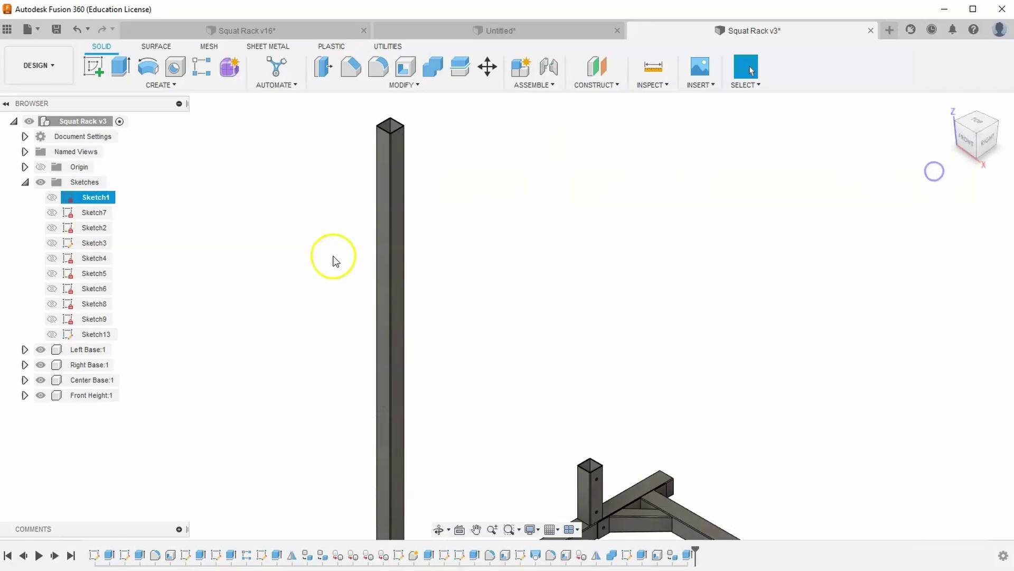
Start a sketch on the front face of the Front Height upright
{"action": "left_click", "coordinate": [385, 147]}
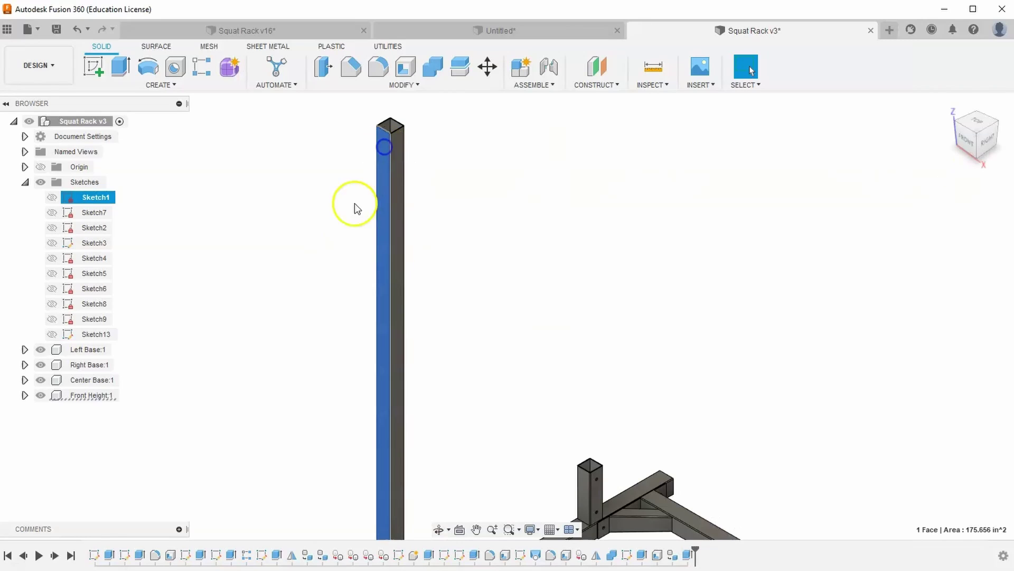
{"action": "left_click", "coordinate": [94, 66]}
{"action": "middle_click_drag", "start_coordinate": [344, 217], "coordinate": [357, 491]}
{"action": "middle_click_drag", "start_coordinate": [390, 206], "coordinate": [407, 351]}
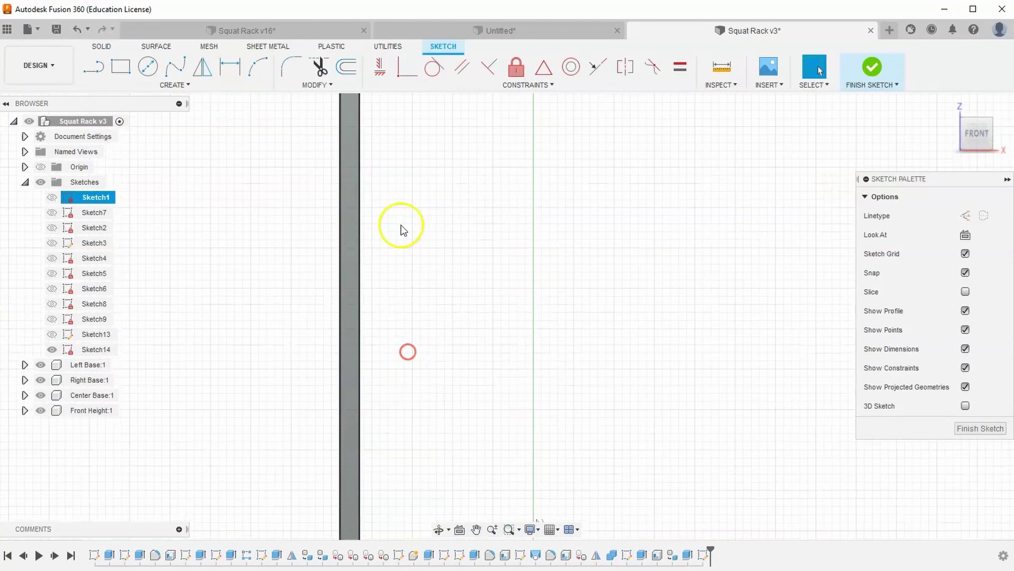
{"action": "middle_click_drag", "start_coordinate": [401, 226], "coordinate": [415, 376]}
{"action": "scroll", "coordinate": [387, 312], "scroll_direction": "up", "scroll_amount": 3}
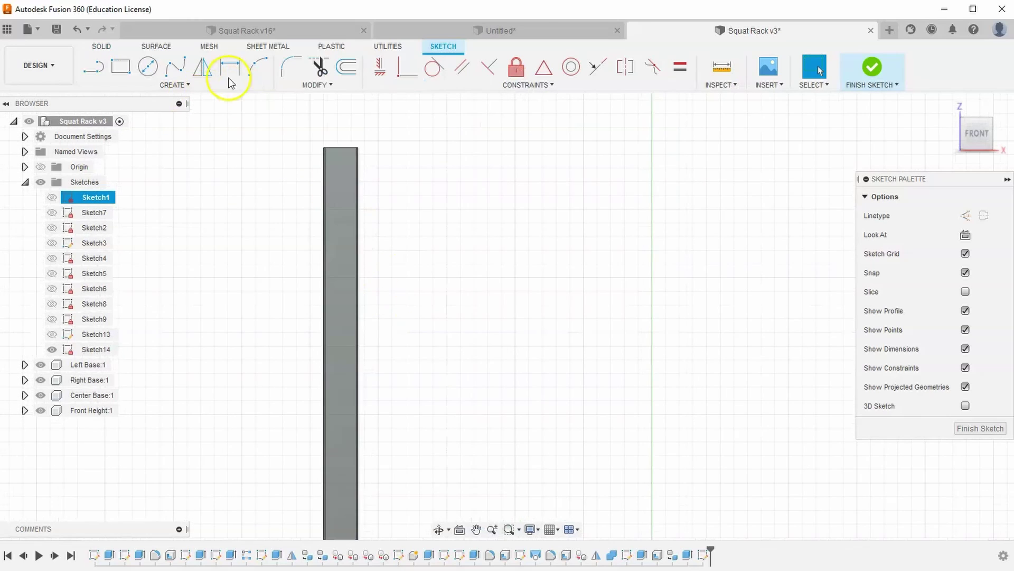
Draw a 10 mm diameter circle on the upright's front face near its upper end
{"action": "left_click", "coordinate": [148, 66]}
{"action": "scroll", "coordinate": [335, 167], "scroll_direction": "up", "scroll_amount": 2}
{"action": "left_click", "coordinate": [337, 170]}
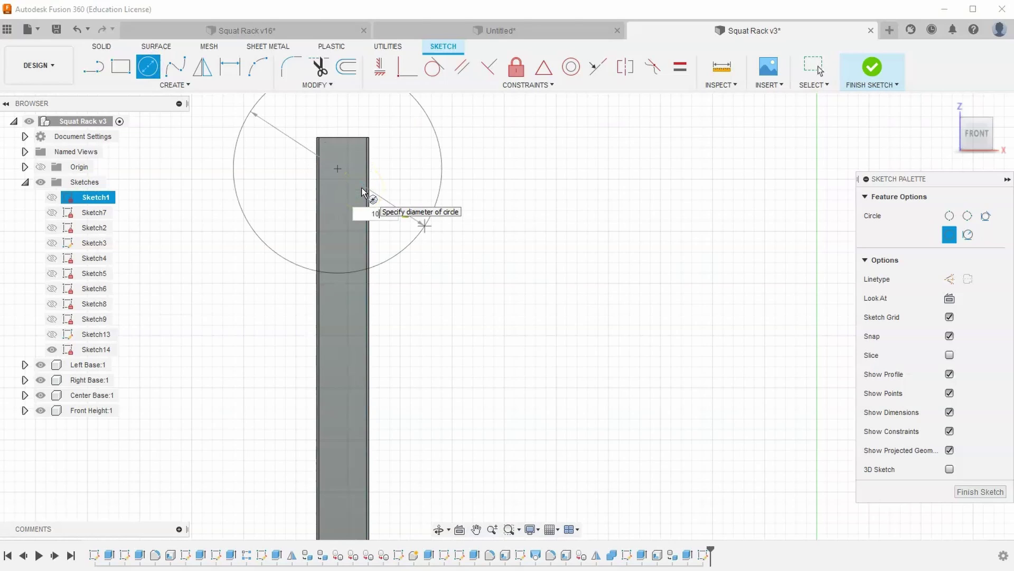
{"action": "type", "text": "mm"}
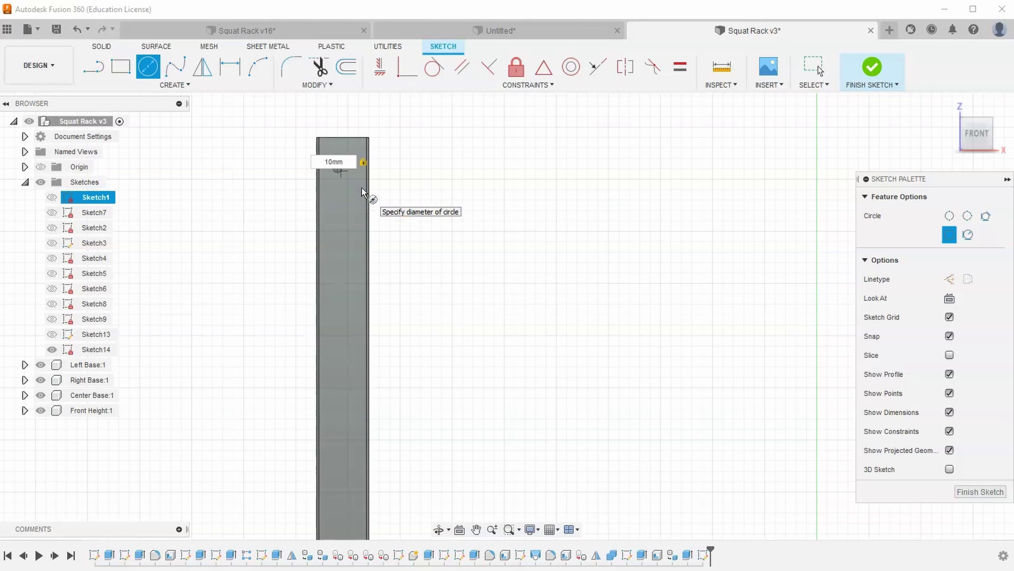
{"action": "key", "text": "Return"}
{"action": "key", "text": "Escape"}
{"action": "left_click", "coordinate": [260, 131]}
Draw a second 10 mm diameter circle on the upright's front face, below the first one
{"action": "left_click", "coordinate": [148, 66]}
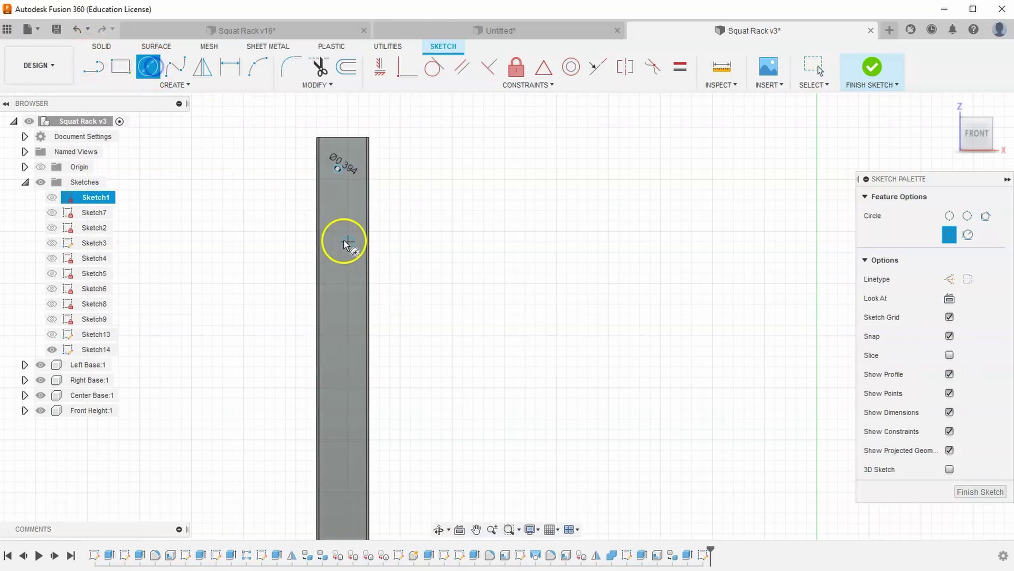
{"action": "left_click", "coordinate": [346, 242]}
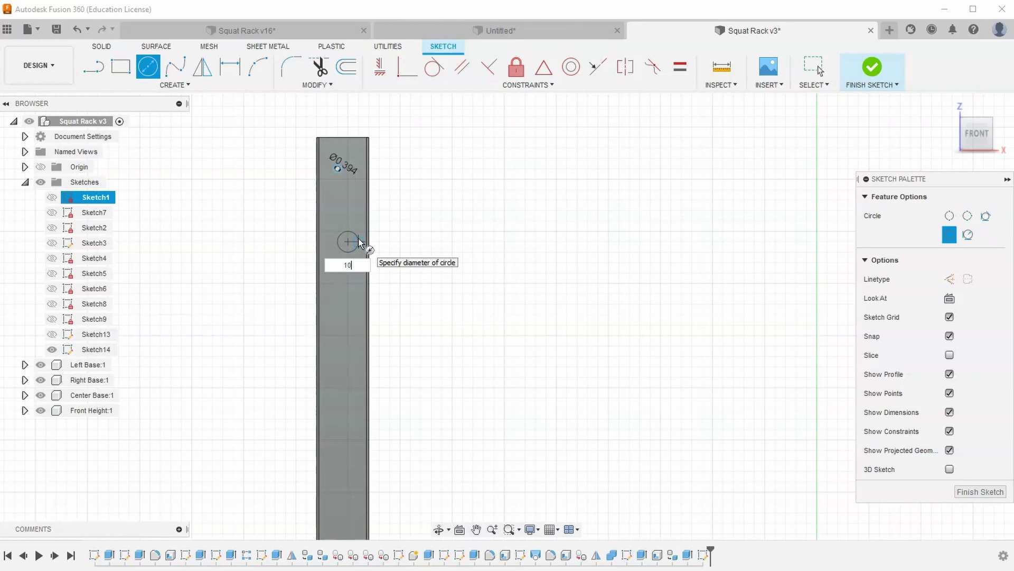
{"action": "type", "text": "mm"}
{"action": "key", "text": "Return"}
{"action": "key", "text": "Escape"}
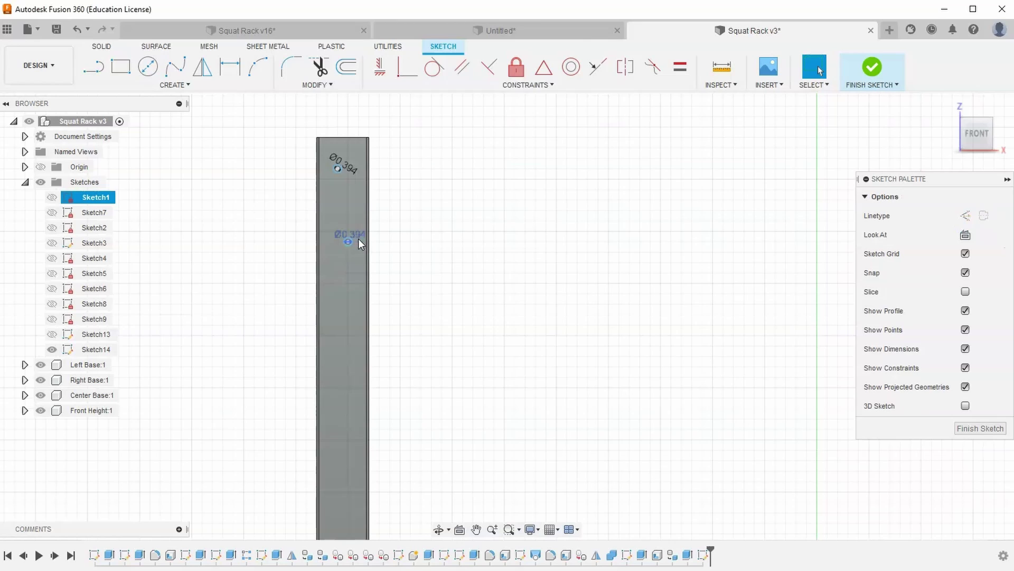
{"action": "left_click", "coordinate": [572, 171]}
{"action": "right_click", "coordinate": [571, 170]}
{"action": "left_click", "coordinate": [573, 159]}
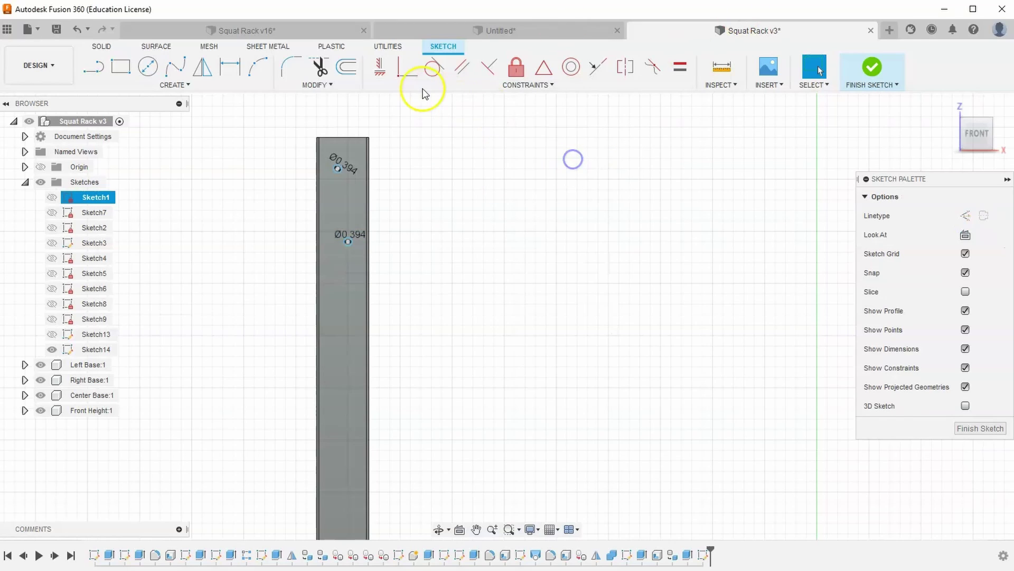
Align the centres of the two 10 mm circles vertically with a Horizontal/Vertical constraint
{"action": "left_click", "coordinate": [379, 67]}
{"action": "scroll", "coordinate": [346, 239], "scroll_direction": "up", "scroll_amount": 2}
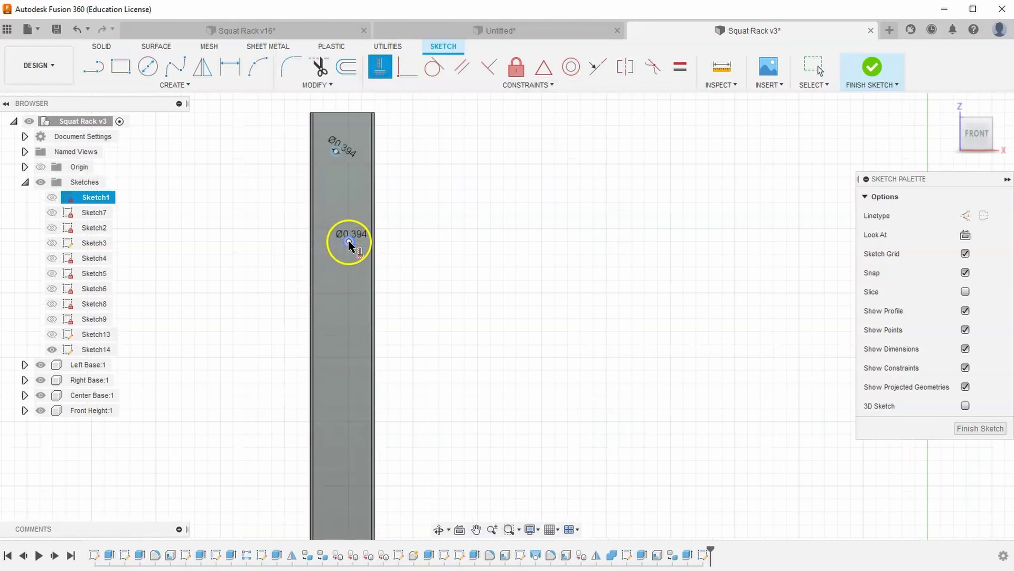
{"action": "left_click", "coordinate": [349, 242]}
{"action": "left_click", "coordinate": [339, 168]}
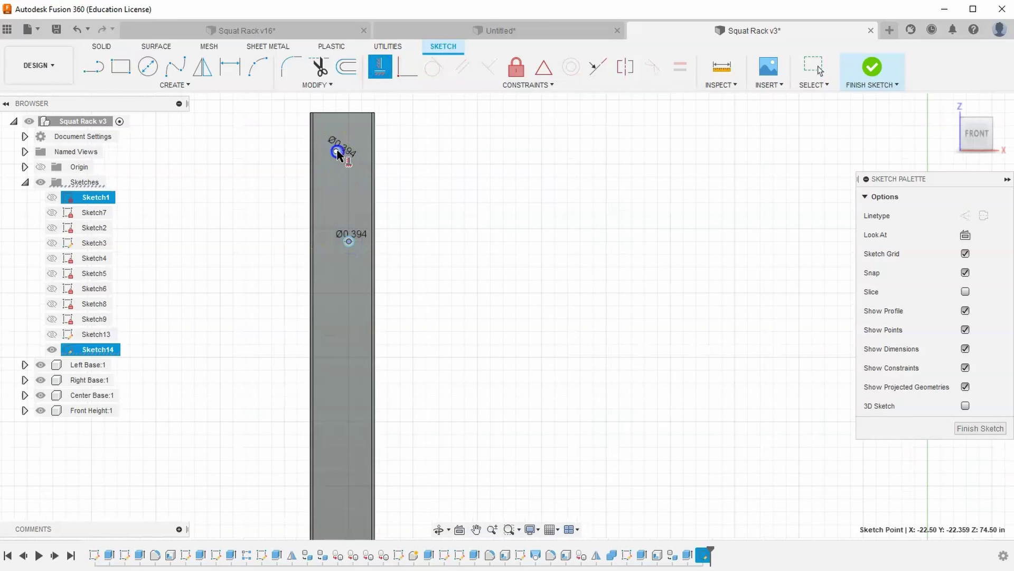
{"action": "right_click", "coordinate": [417, 178]}
{"action": "left_click", "coordinate": [450, 172]}
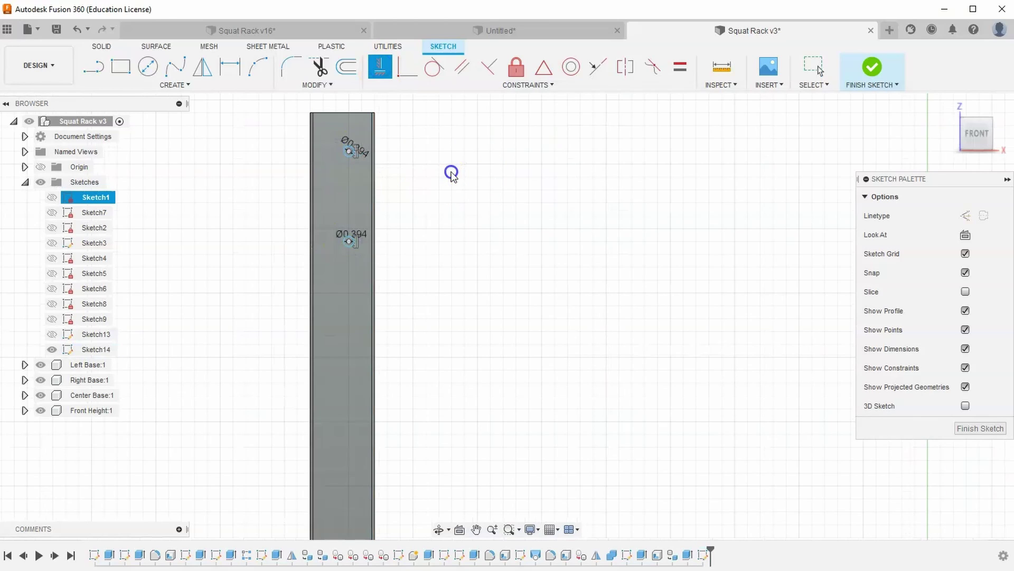
Place a sketch point at the midpoint of the upright's top edge
{"action": "left_click", "coordinate": [178, 87]}
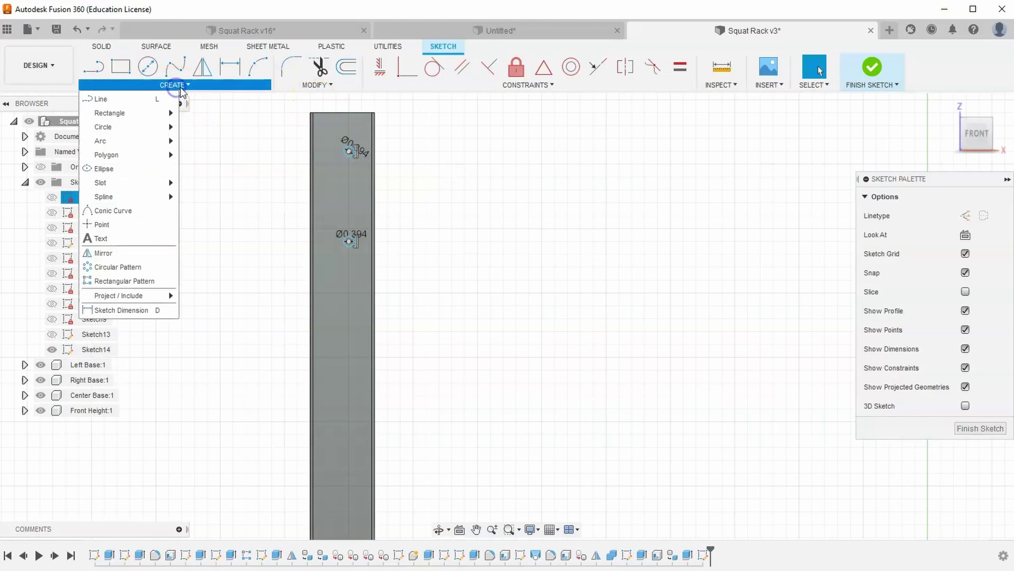
{"action": "left_click", "coordinate": [104, 237]}
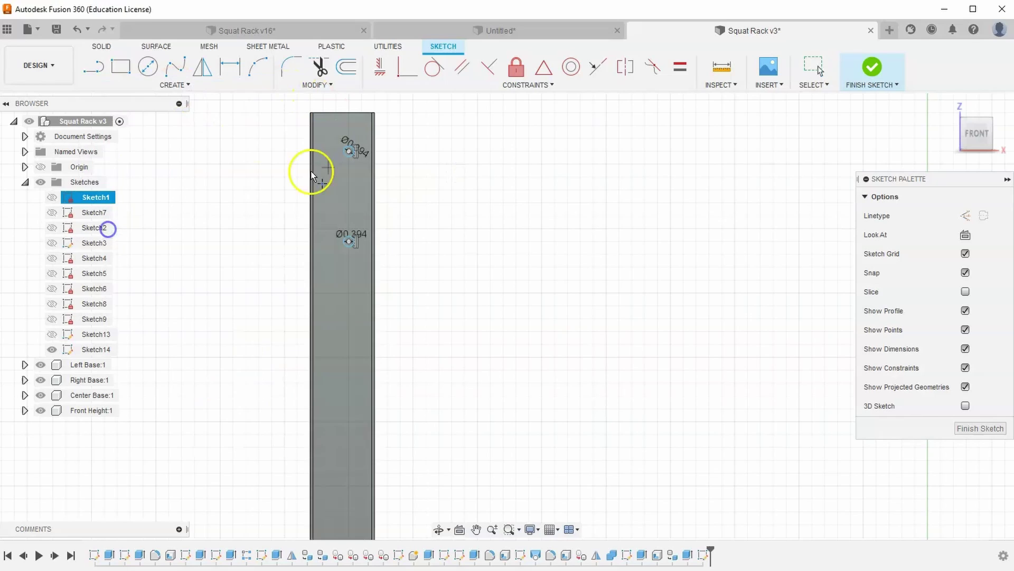
{"action": "left_click", "coordinate": [344, 112]}
{"action": "right_click", "coordinate": [413, 123]}
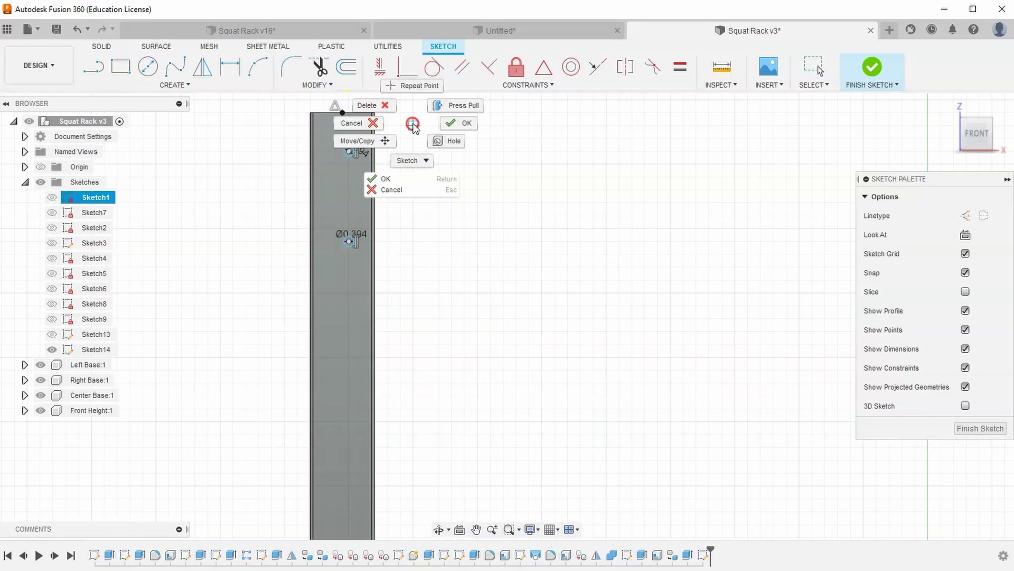
{"action": "left_click", "coordinate": [451, 123]}
Constrain the upper circle's centre vertically in line with the midpoint of the upright's top edge
{"action": "left_click", "coordinate": [382, 69]}
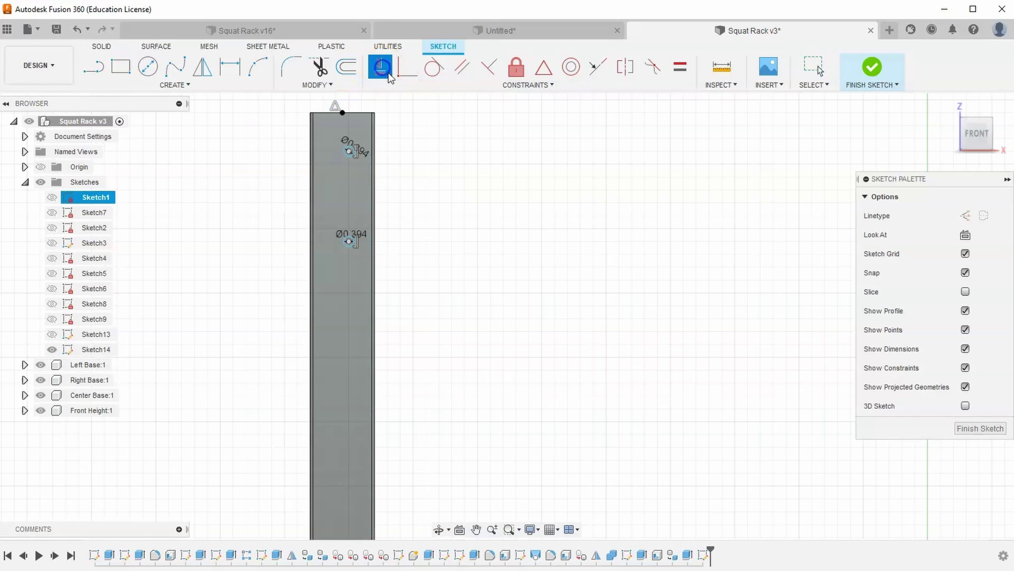
{"action": "left_click", "coordinate": [348, 152]}
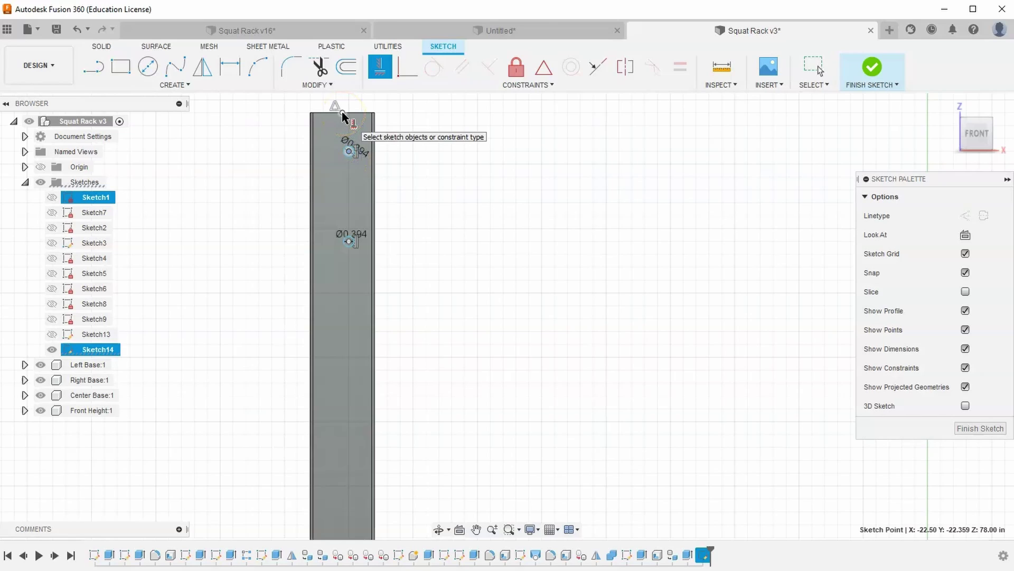
{"action": "left_click", "coordinate": [343, 113]}
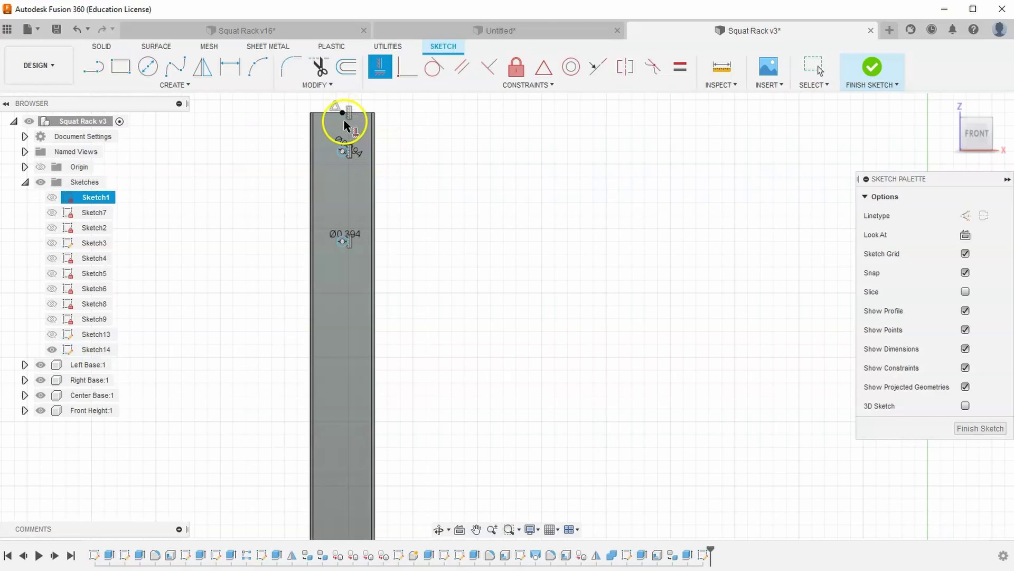
{"action": "right_click", "coordinate": [458, 168]}
{"action": "left_click", "coordinate": [504, 167]}
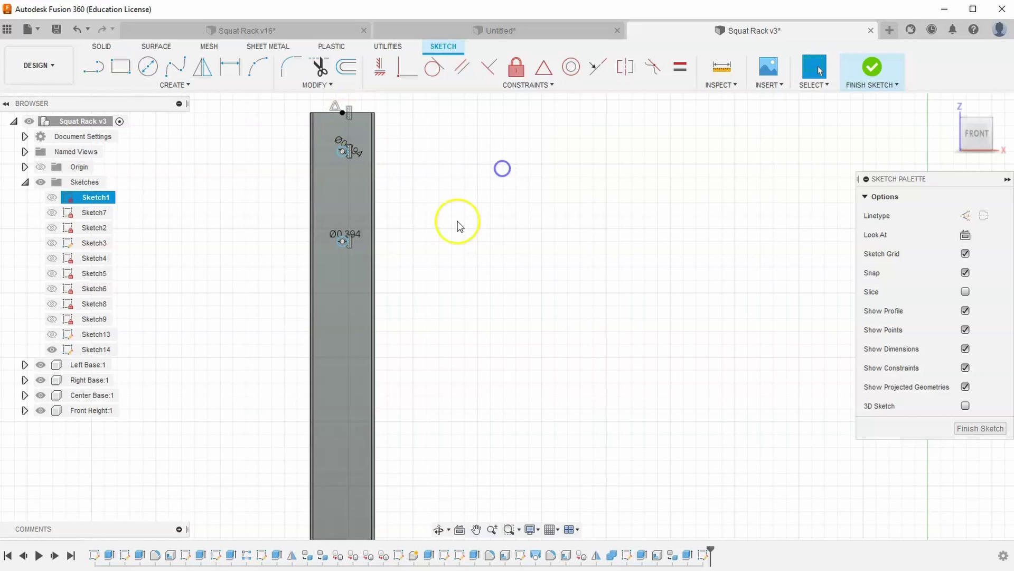
Dimension the upper circle's centre 1.5 in below the upright's top edge
{"action": "left_click", "coordinate": [228, 77]}
{"action": "left_click", "coordinate": [342, 152]}
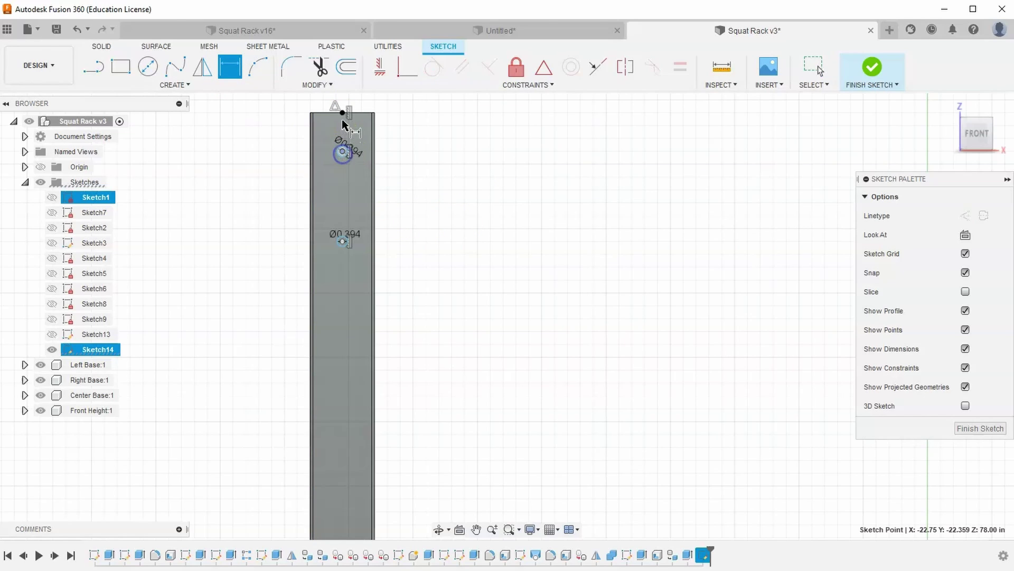
{"action": "left_click", "coordinate": [342, 112]}
{"action": "left_click", "coordinate": [269, 132]}
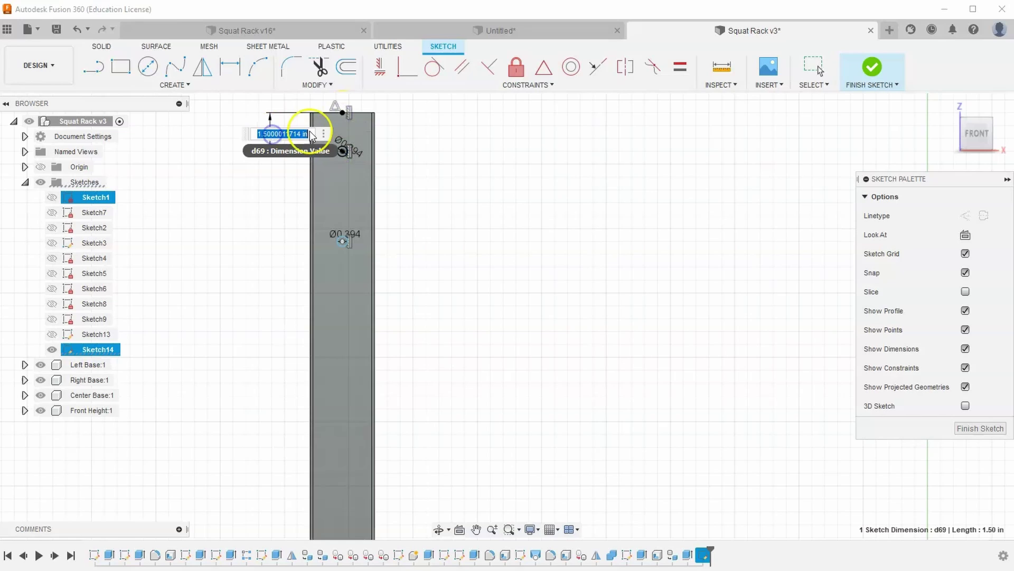
{"action": "type", "text": "1.5"}
{"action": "key", "text": "Return"}
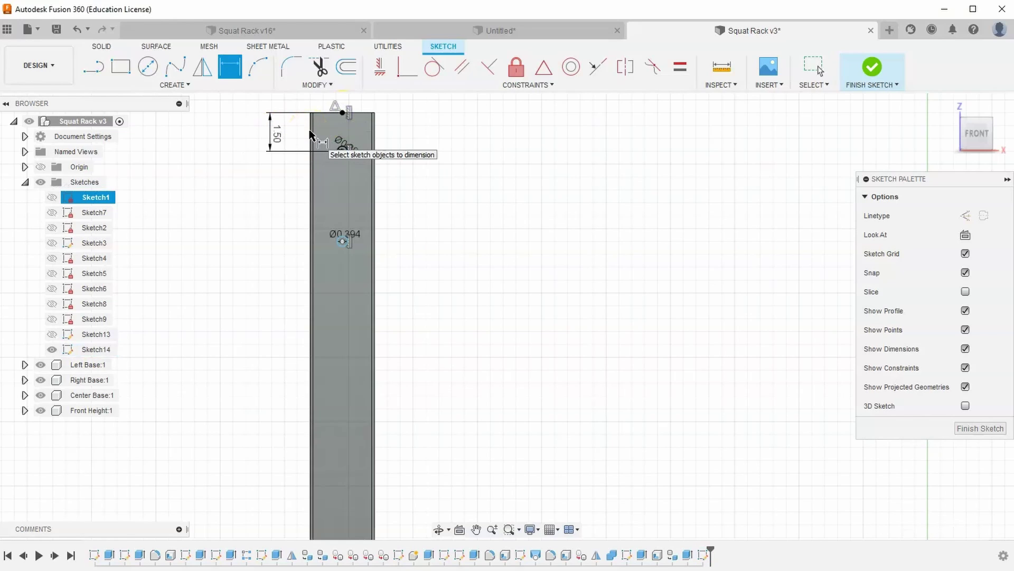
Dimension the vertical distance between the two circle centres as 5 in
{"action": "left_click", "coordinate": [343, 146]}
{"action": "left_click", "coordinate": [343, 241]}
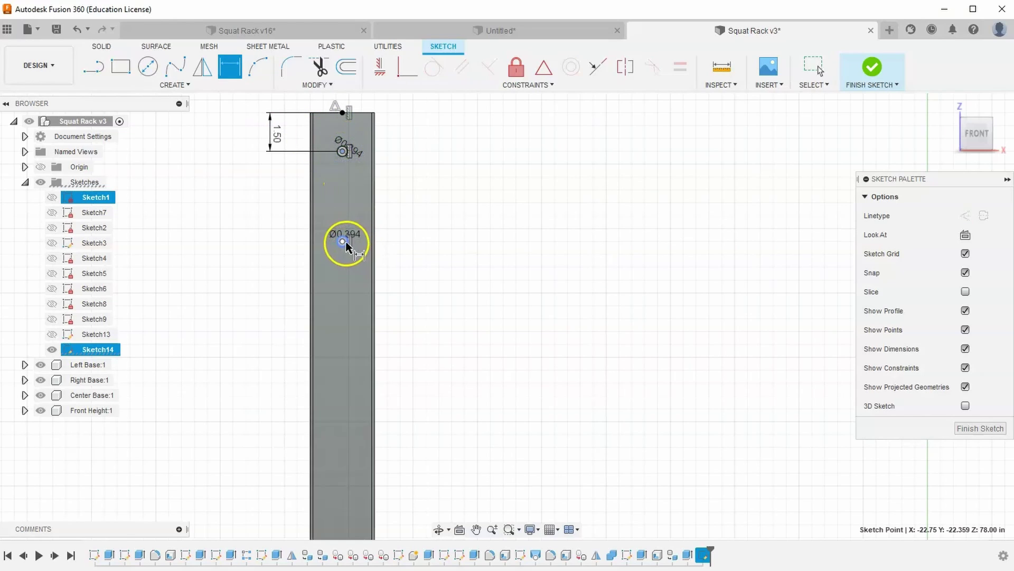
{"action": "left_click", "coordinate": [275, 225]}
{"action": "type", "text": "5"}
{"action": "key", "text": "Return"}
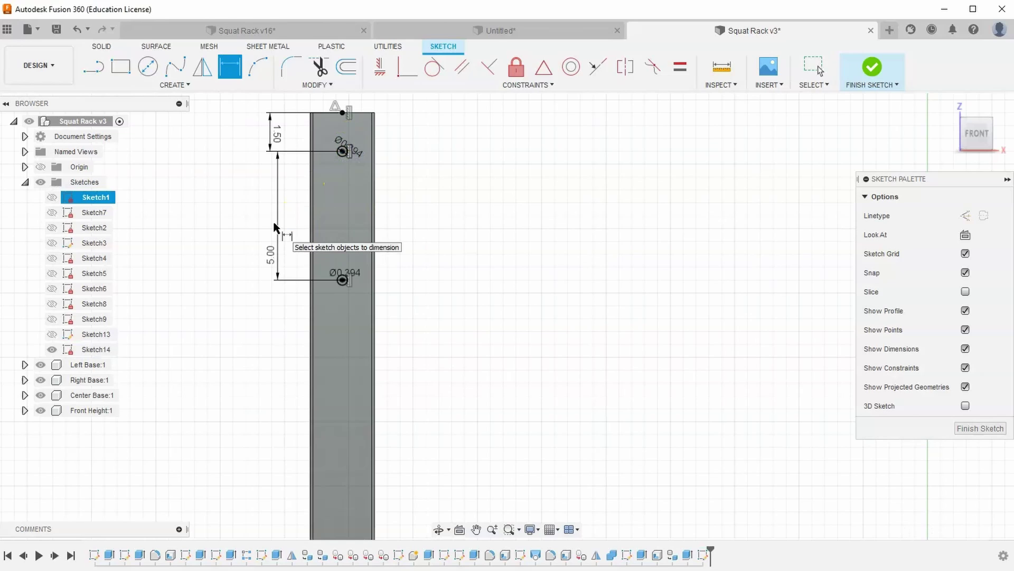
Check the dimensioned circles on the upright's upper end and finish the sketch
{"action": "left_click_drag", "start_coordinate": [943, 140], "coordinate": [890, 149]}
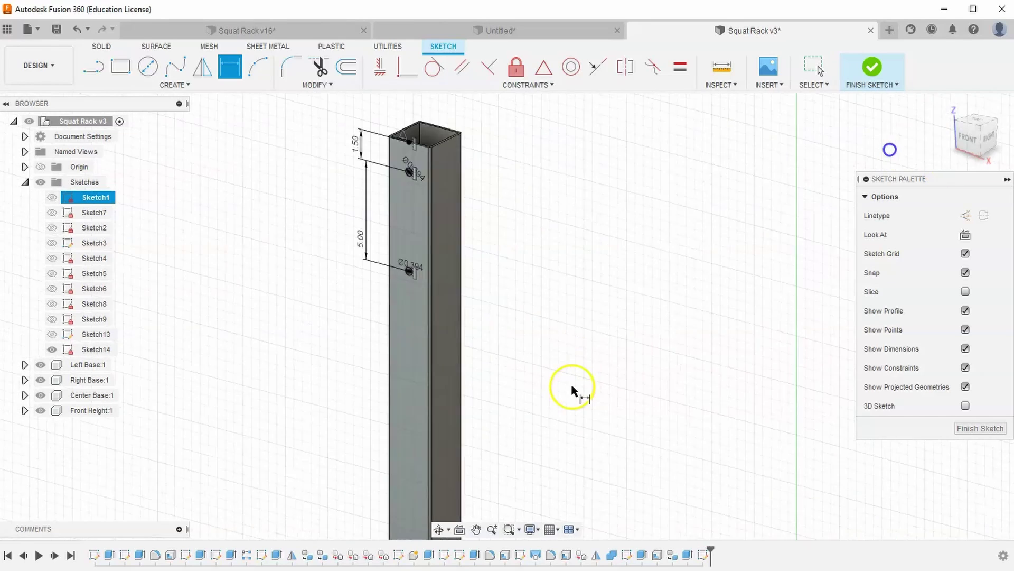
{"action": "middle_click_drag", "start_coordinate": [568, 389], "coordinate": [509, 109]}
{"action": "mouse_move", "coordinate": [464, 393]}
{"action": "middle_mouse_down"}
{"action": "mouse_move", "coordinate": [558, 140]}
{"action": "mouse_move", "coordinate": [624, 310]}
{"action": "mouse_move", "coordinate": [595, 498]}
{"action": "middle_mouse_up"}
{"action": "key", "text": "Escape"}
{"action": "left_click", "coordinate": [968, 136]}
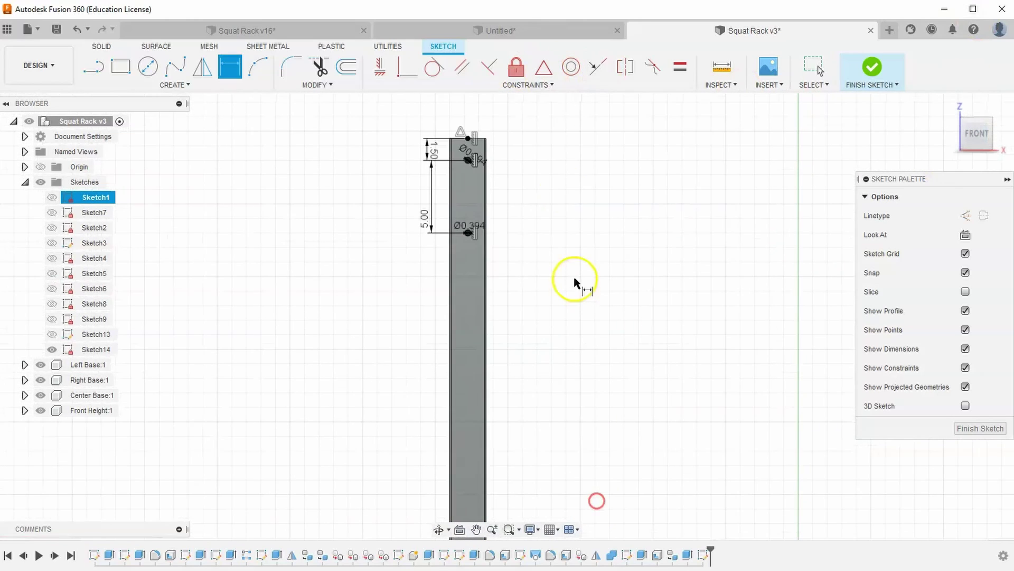
{"action": "left_click", "coordinate": [871, 68]}
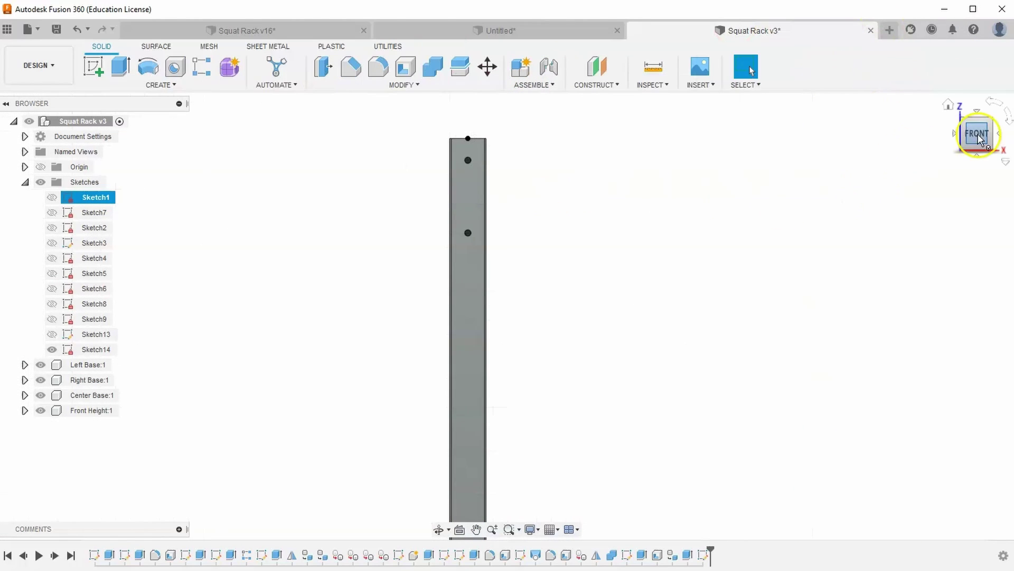
Extrude both circles as a cut to make the two bolt holes in the upright's upper end
{"action": "left_click_drag", "start_coordinate": [977, 138], "coordinate": [944, 150]}
{"action": "middle_click_drag", "start_coordinate": [703, 207], "coordinate": [614, 394]}
{"action": "left_click", "coordinate": [105, 67]}
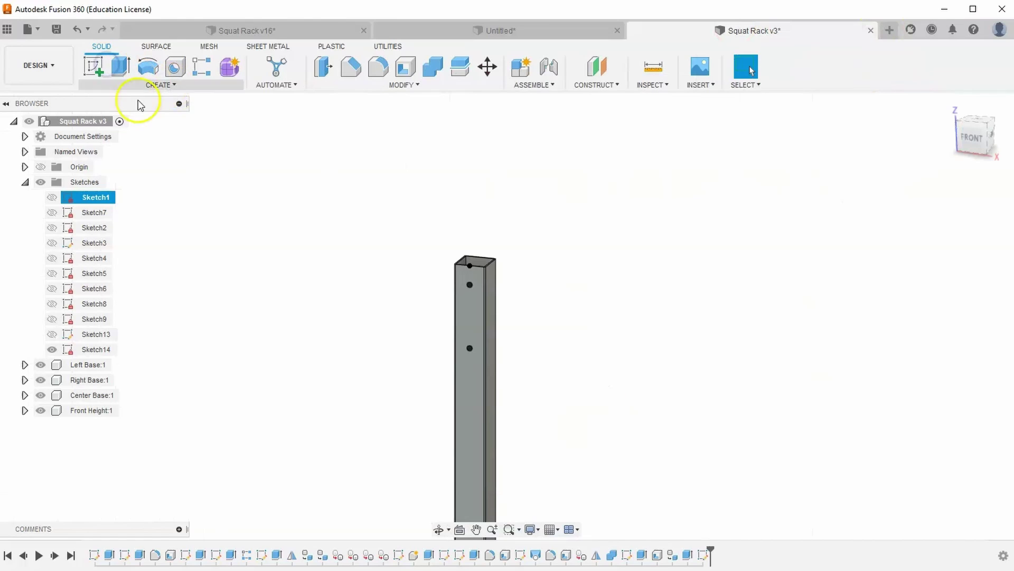
{"action": "left_click", "coordinate": [120, 66]}
{"action": "scroll", "coordinate": [470, 317], "scroll_direction": "up", "scroll_amount": 5}
{"action": "left_click", "coordinate": [465, 263]}
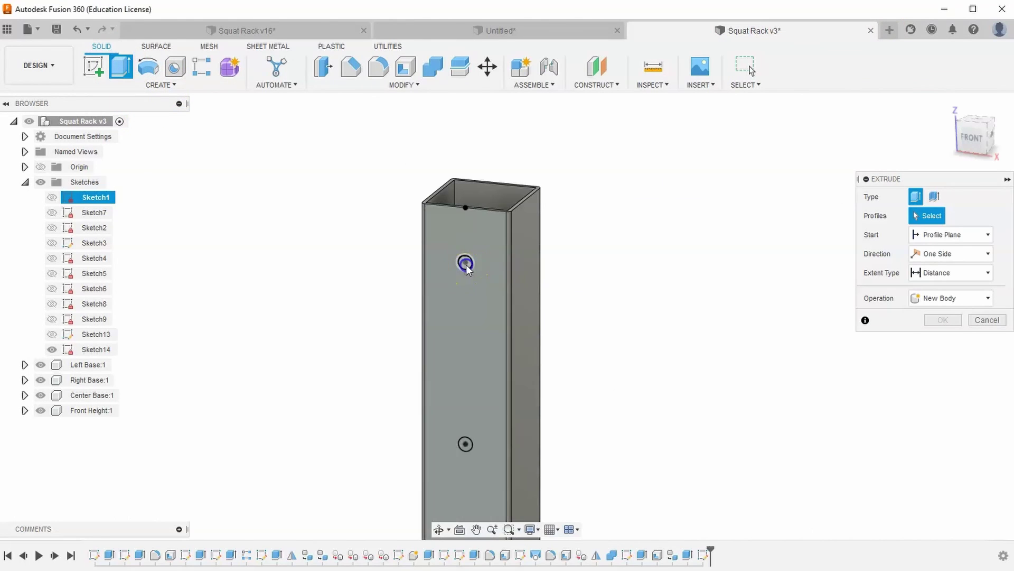
{"action": "left_click", "coordinate": [464, 444]}
{"action": "left_click_drag", "start_coordinate": [978, 133], "coordinate": [965, 154]}
{"action": "left_click_drag", "start_coordinate": [691, 381], "coordinate": [942, 410]}
{"action": "left_click", "coordinate": [943, 377]}
{"action": "left_click", "coordinate": [876, 387]}
Check the rack's reference picture and start a new sketch on the front face of the Front Height upright
{"action": "scroll", "coordinate": [875, 384], "scroll_direction": "down", "scroll_amount": 2}
{"action": "middle_click_drag", "start_coordinate": [877, 384], "coordinate": [842, 212]}
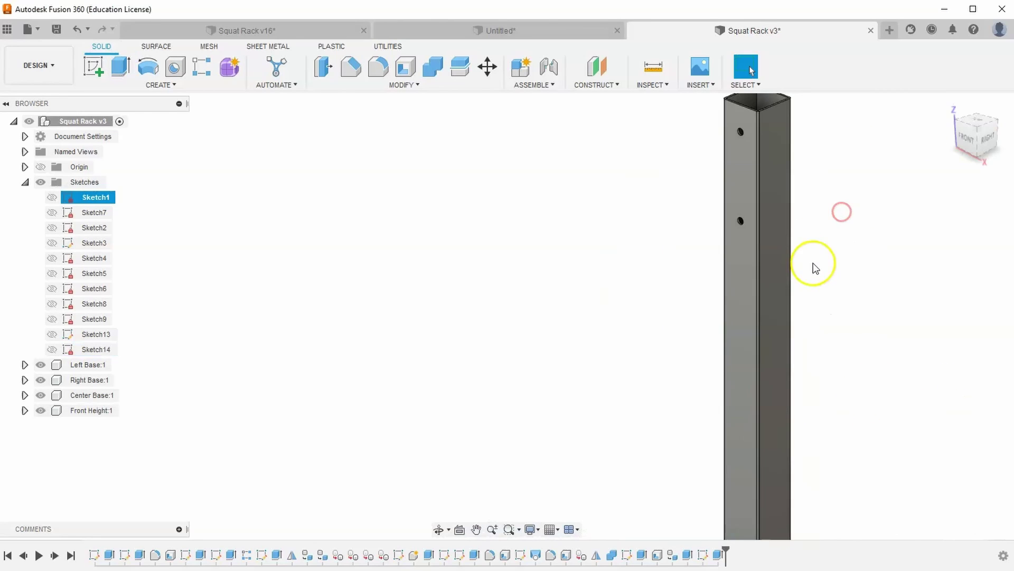
{"action": "key", "text": "alt+Tab"}
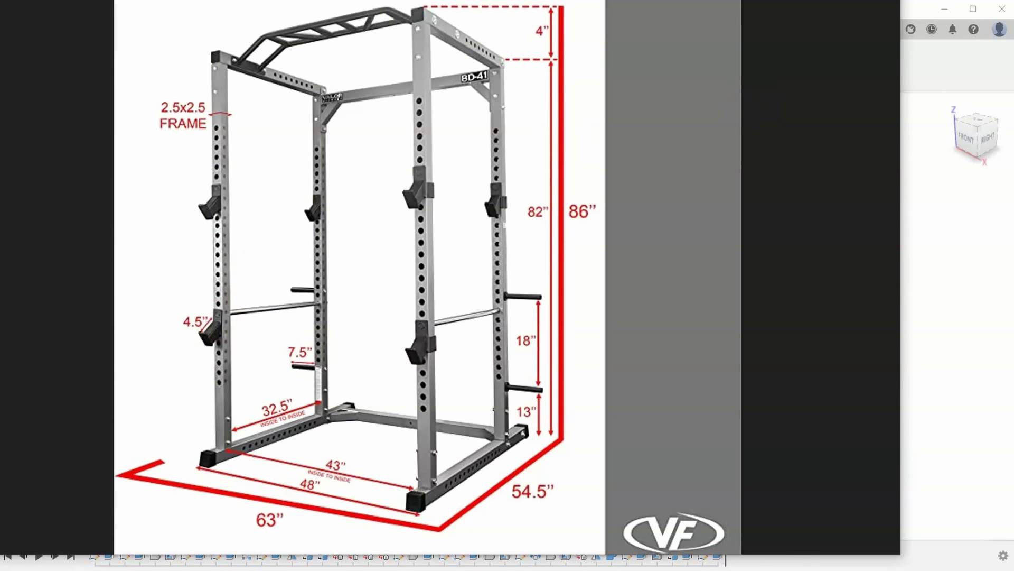
{"action": "left_click", "coordinate": [924, 227]}
{"action": "left_click", "coordinate": [93, 66]}
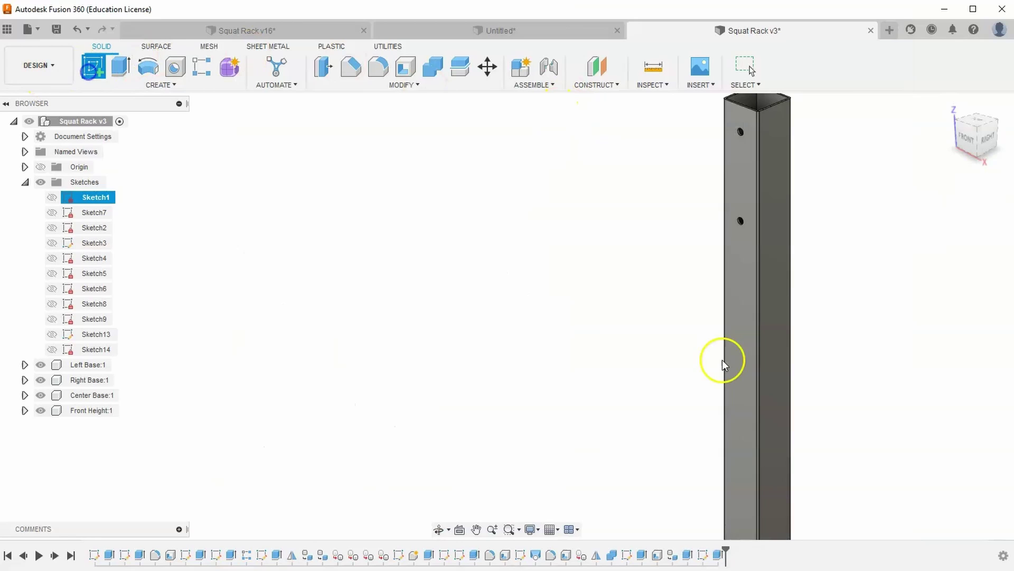
{"action": "left_click", "coordinate": [742, 304]}
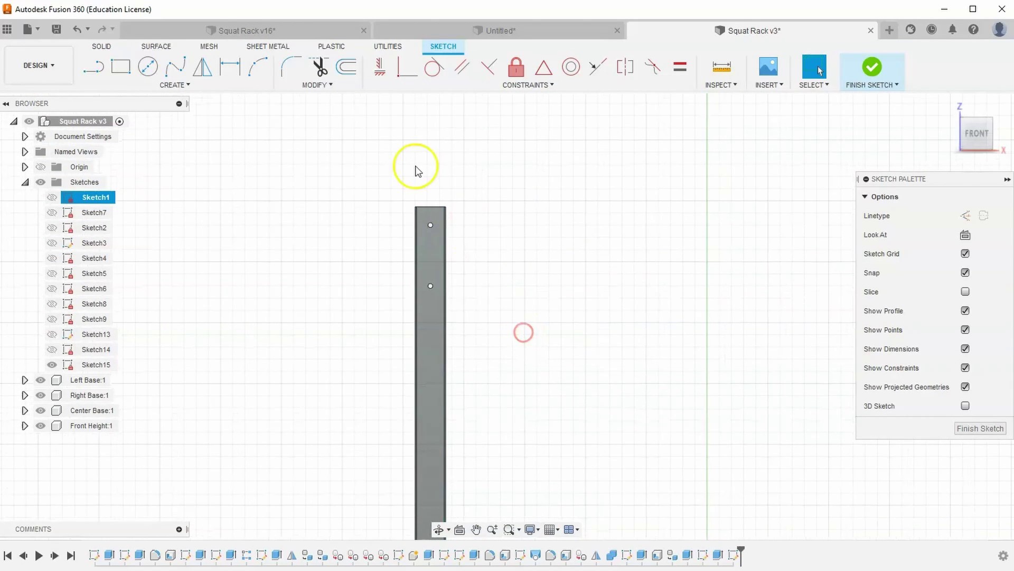
Draw a 1 in diameter circle on the upright's front face below the two bolt holes
{"action": "left_click", "coordinate": [152, 74]}
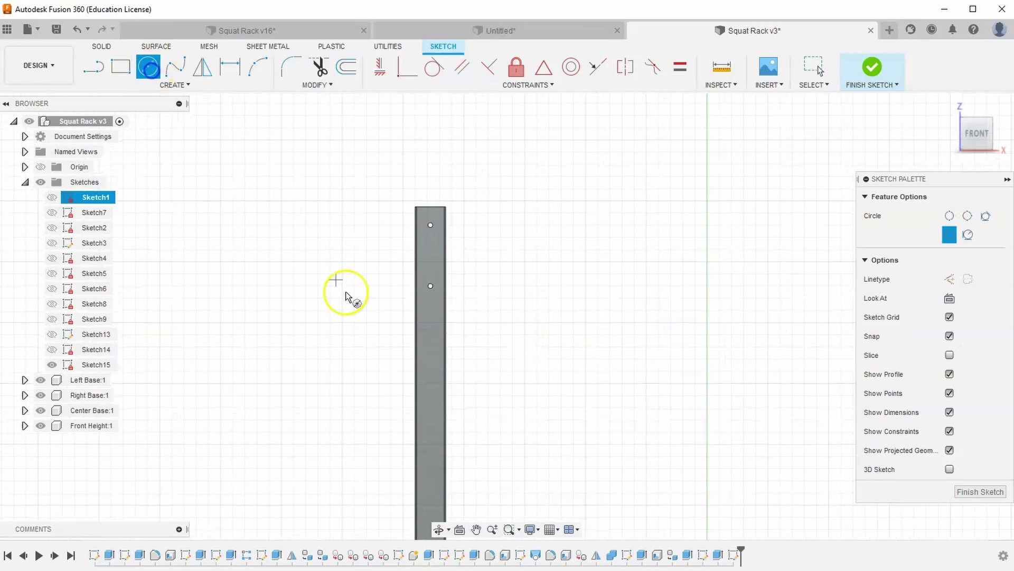
{"action": "left_click", "coordinate": [438, 320]}
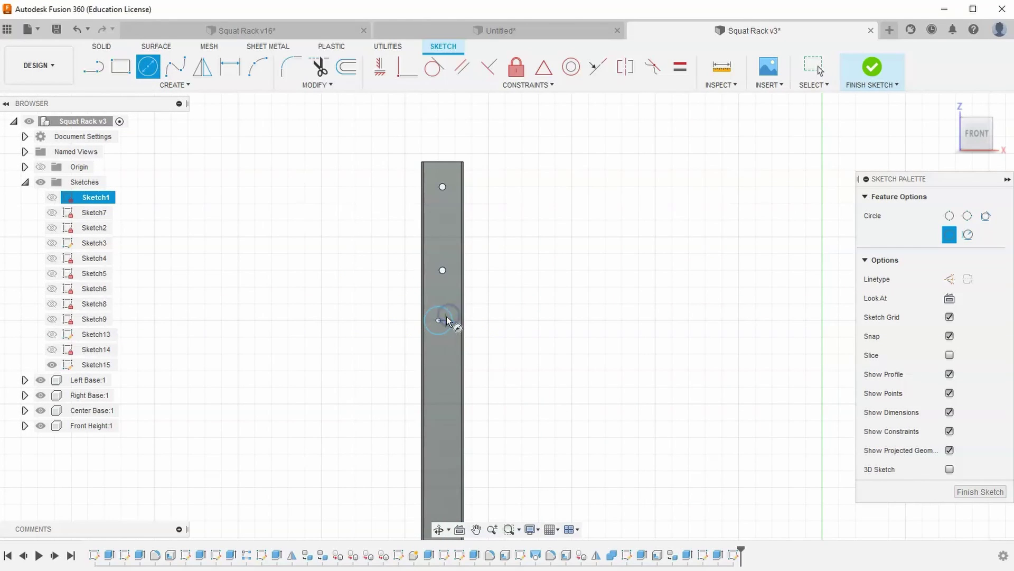
{"action": "left_click", "coordinate": [230, 67]}
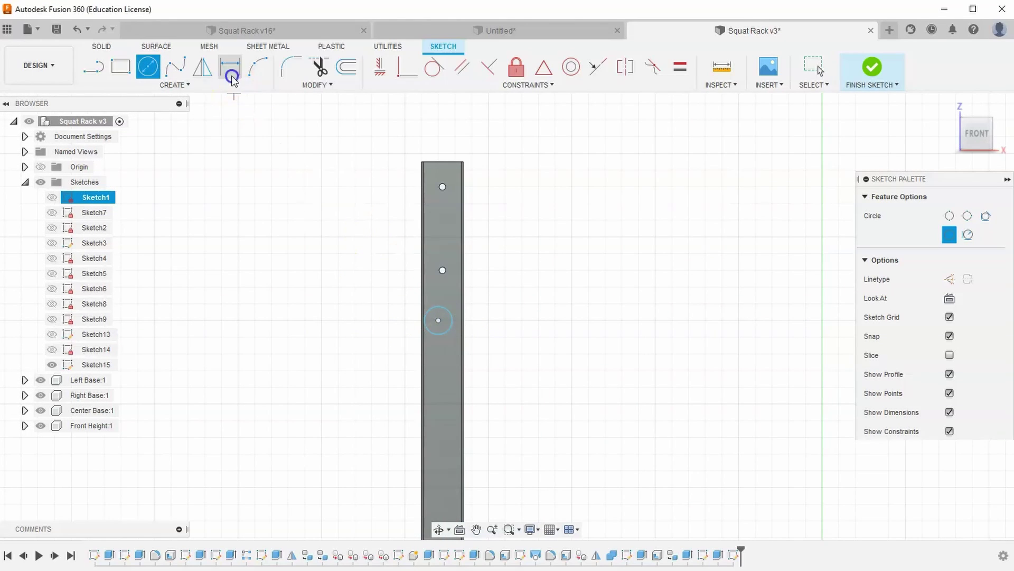
{"action": "left_click", "coordinate": [437, 305]}
{"action": "left_click", "coordinate": [498, 295]}
{"action": "type", "text": "1"}
{"action": "key", "text": "Return"}
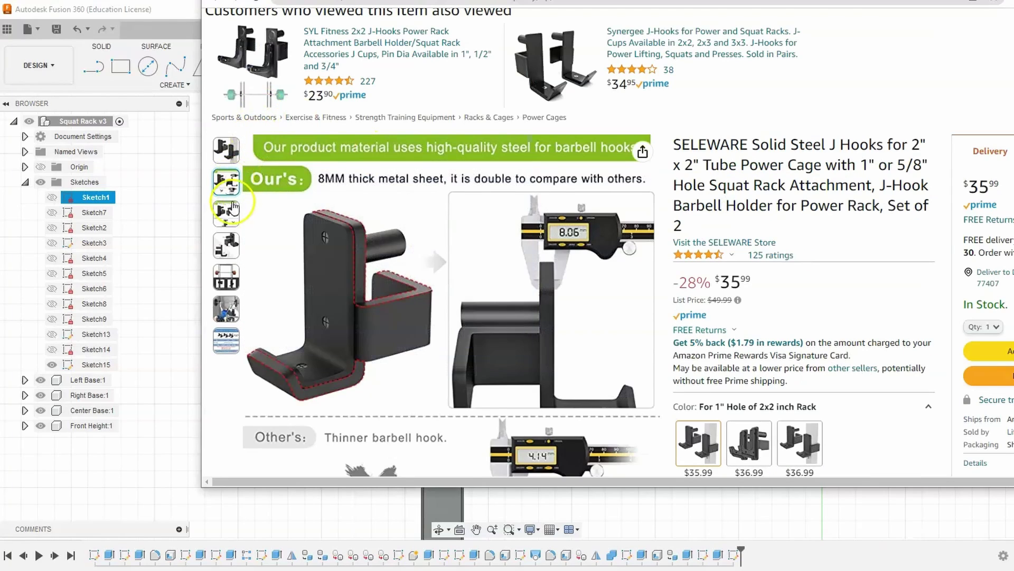
Check the pin diameter in the J-hook product listing's dimension picture
{"action": "mouse_move", "coordinate": [231, 216]}
{"action": "mouse_move", "coordinate": [233, 245]}
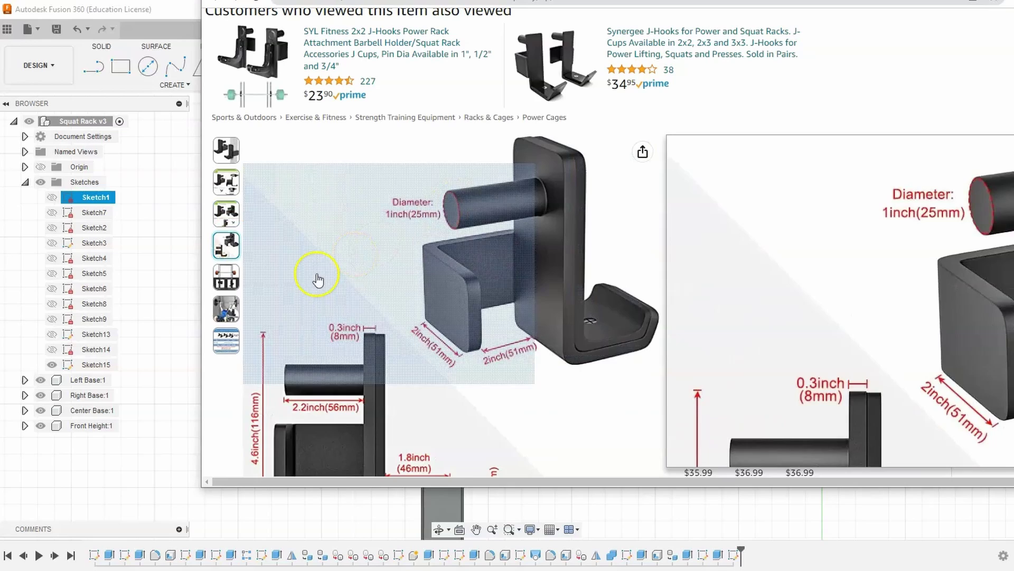
{"action": "left_click", "coordinate": [167, 264]}
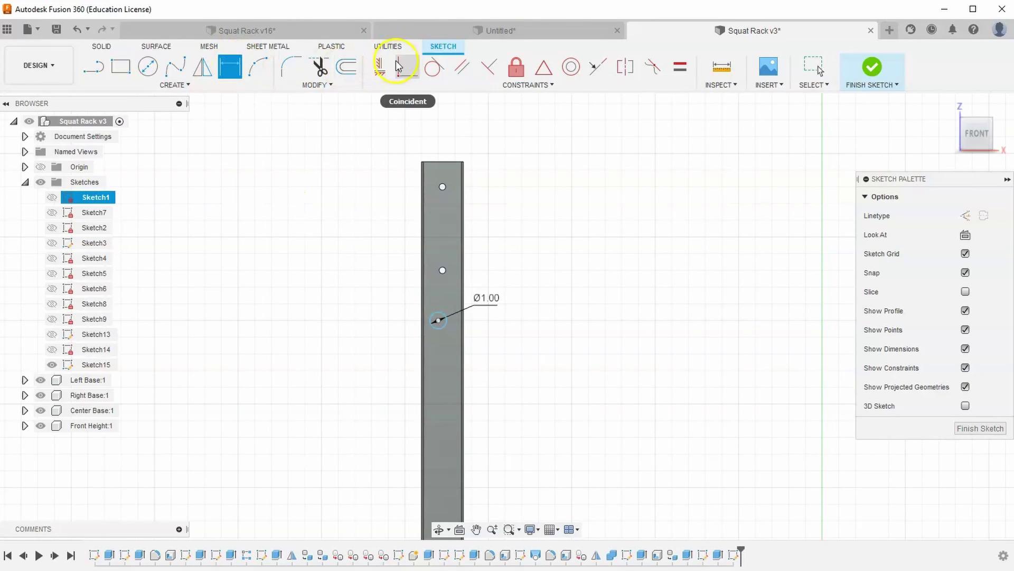
Constrain the 1 in circle's centre vertically in line with the centre of the lower bolt hole
{"action": "left_click", "coordinate": [379, 67]}
{"action": "scroll", "coordinate": [438, 317], "scroll_direction": "up", "scroll_amount": 5}
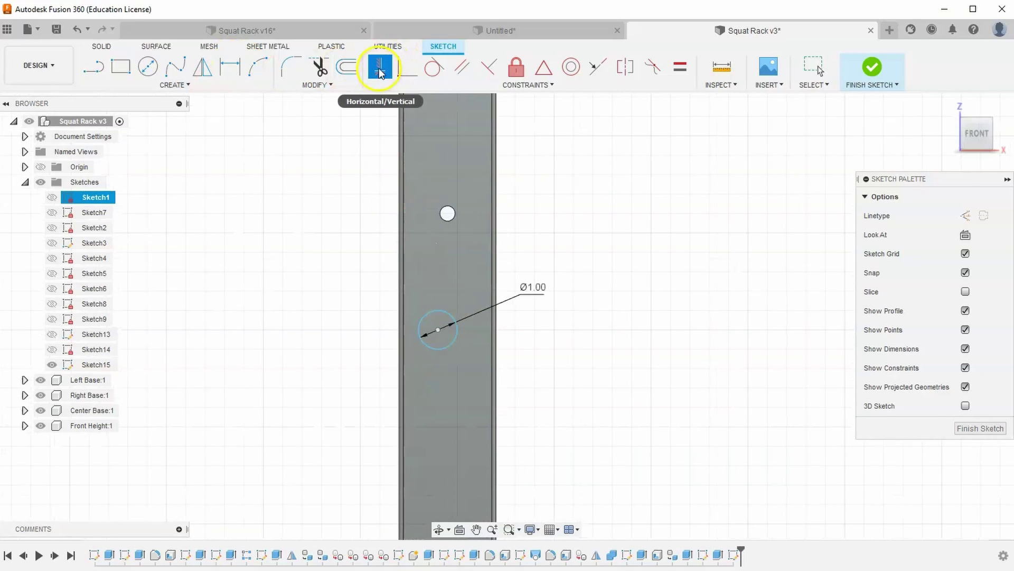
{"action": "left_click", "coordinate": [438, 331]}
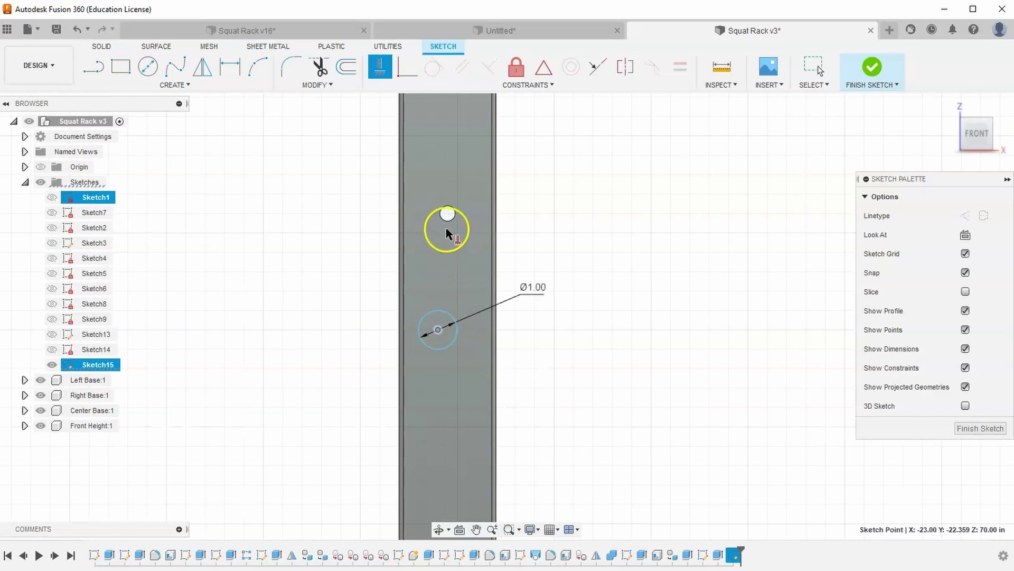
{"action": "left_click", "coordinate": [448, 214]}
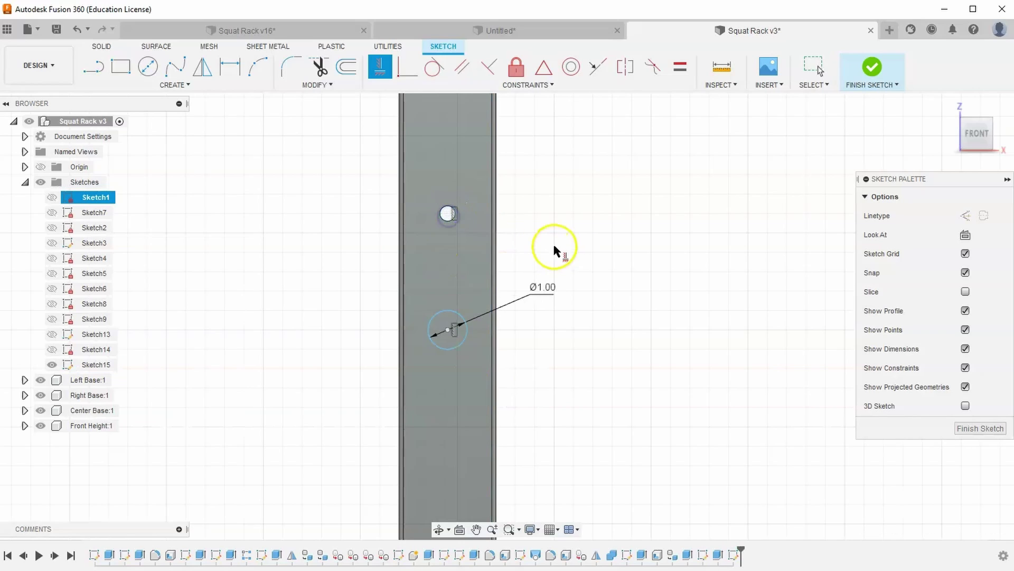
{"action": "right_click", "coordinate": [581, 240]}
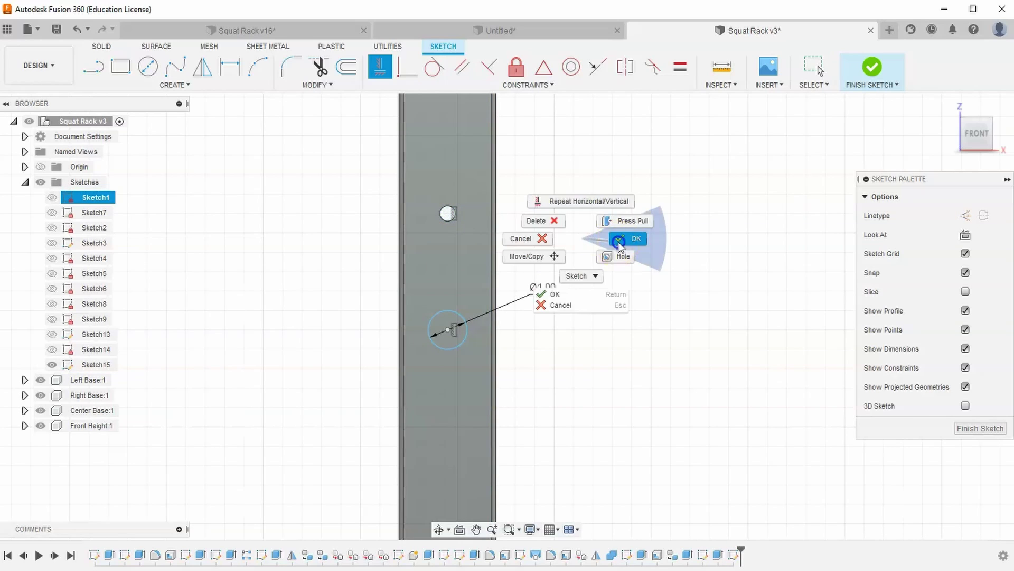
{"action": "left_click", "coordinate": [618, 241]}
Dimension the 1 in circle's centre 5 in below the lower bolt hole's centre, checking the rack's reference picture, and finish the sketch
{"action": "scroll", "coordinate": [449, 278], "scroll_direction": "down", "scroll_amount": 3}
{"action": "left_click", "coordinate": [241, 69]}
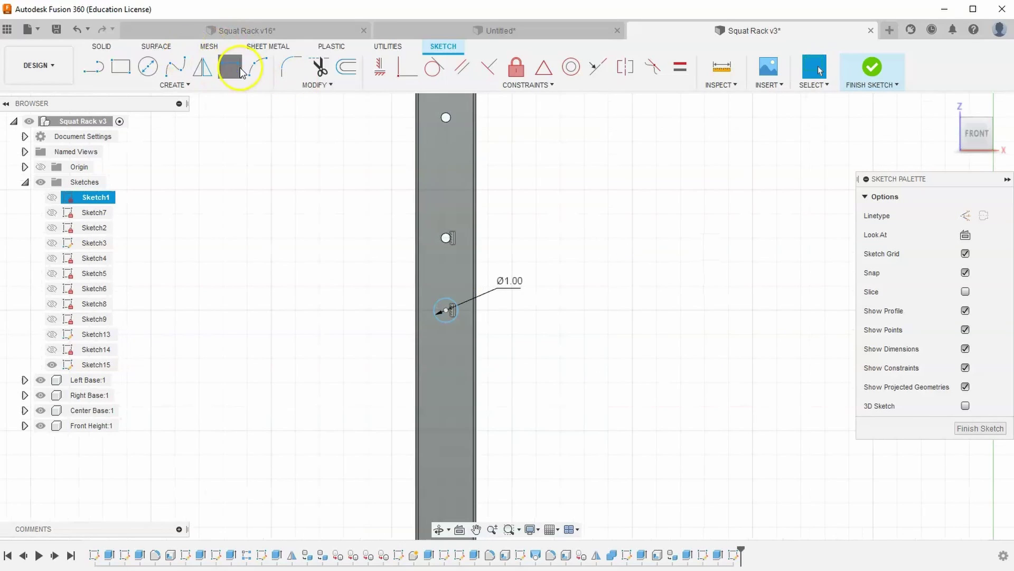
{"action": "left_click", "coordinate": [447, 309]}
{"action": "left_click", "coordinate": [446, 239]}
{"action": "left_click", "coordinate": [362, 286]}
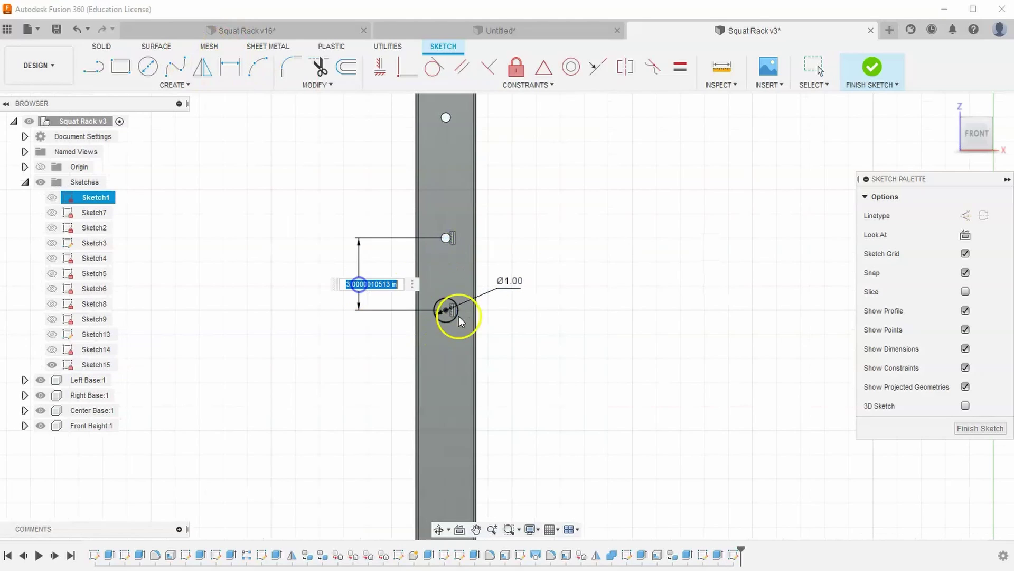
{"action": "left_click_drag", "start_coordinate": [968, 136], "coordinate": [913, 134]}
{"action": "scroll", "coordinate": [556, 296], "scroll_direction": "down", "scroll_amount": 2}
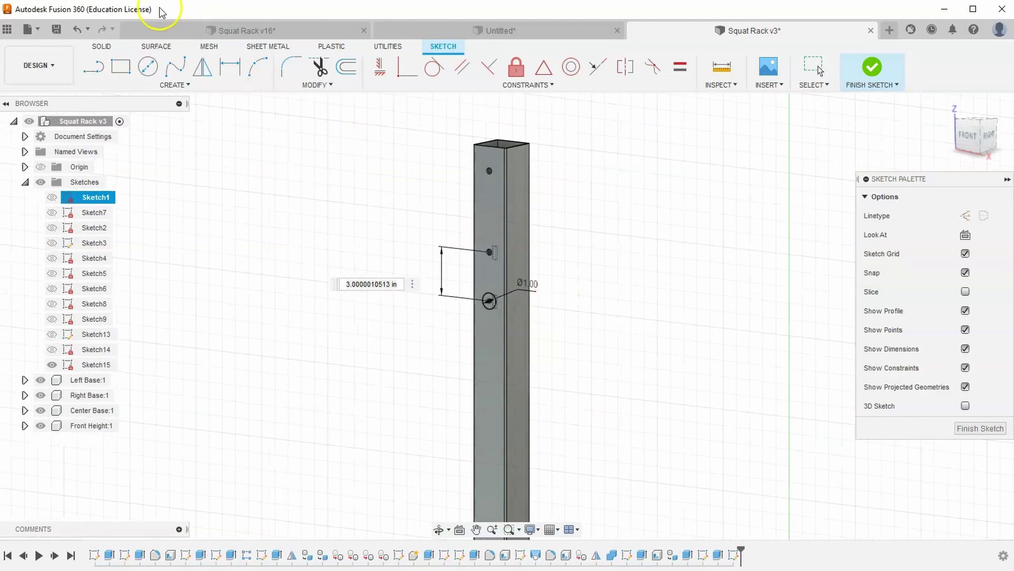
{"action": "key", "text": "alt+Tab"}
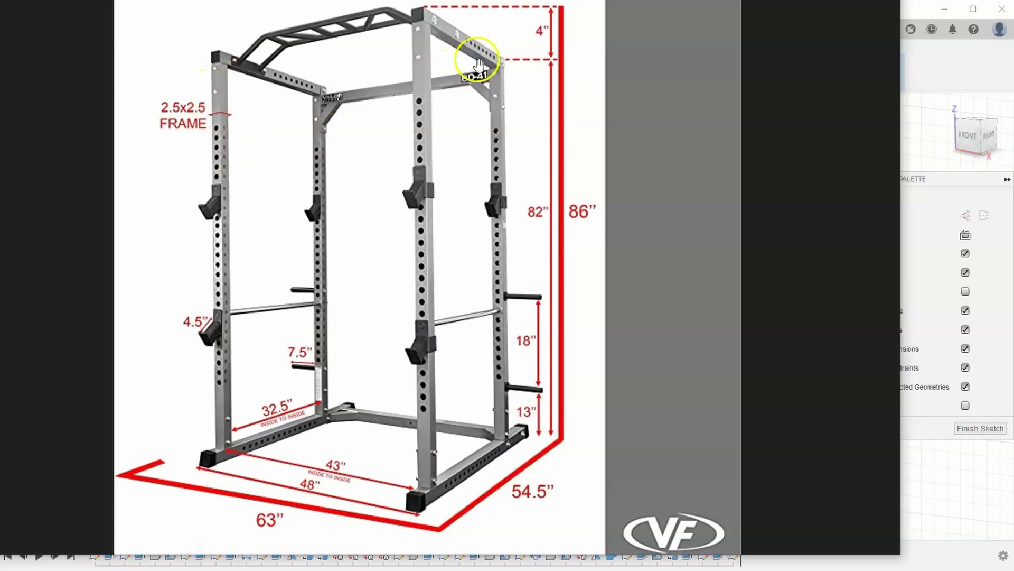
{"action": "left_click", "coordinate": [976, 69]}
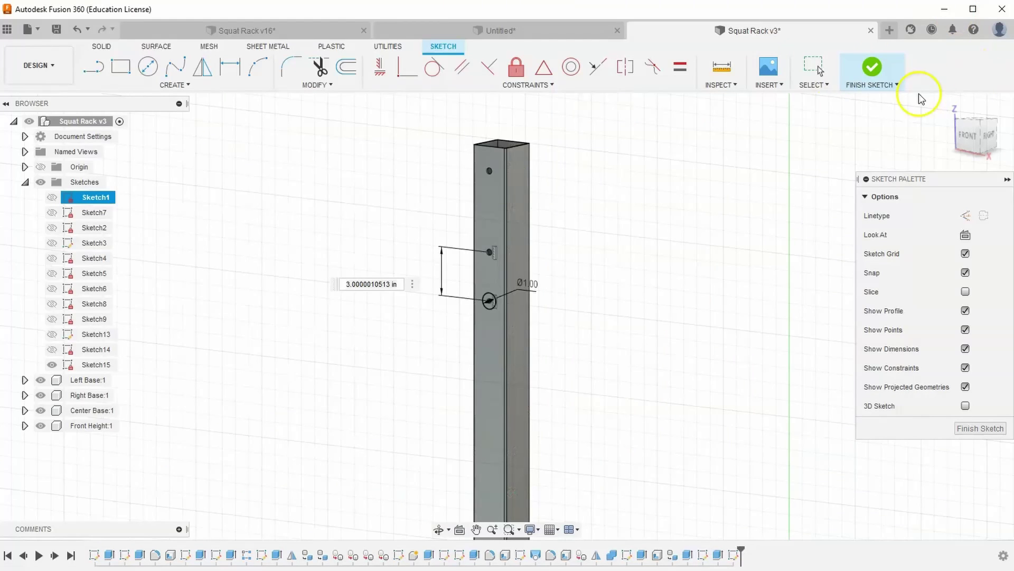
{"action": "left_click", "coordinate": [361, 283]}
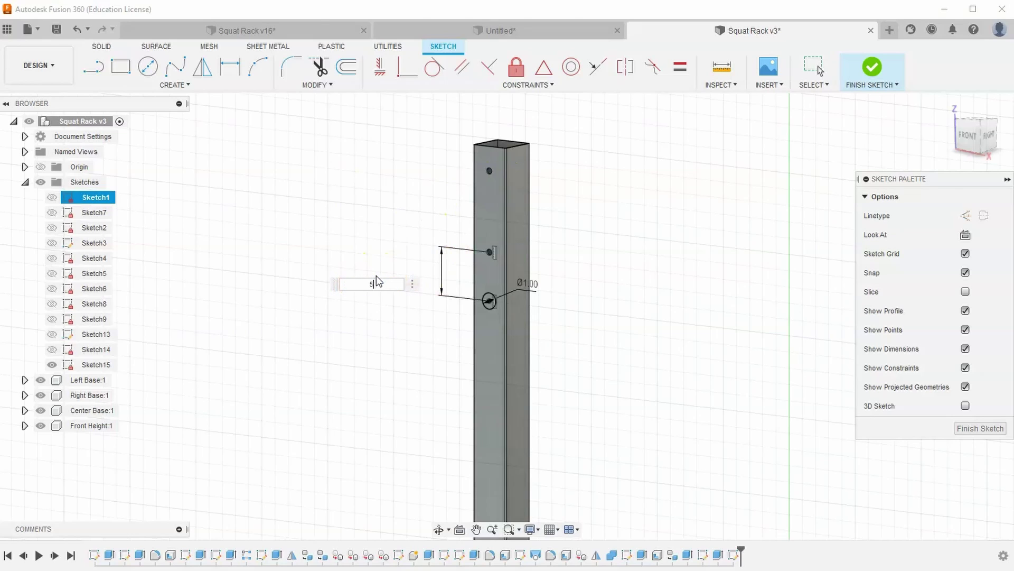
{"action": "type", "text": "5"}
{"action": "key", "text": "Return"}
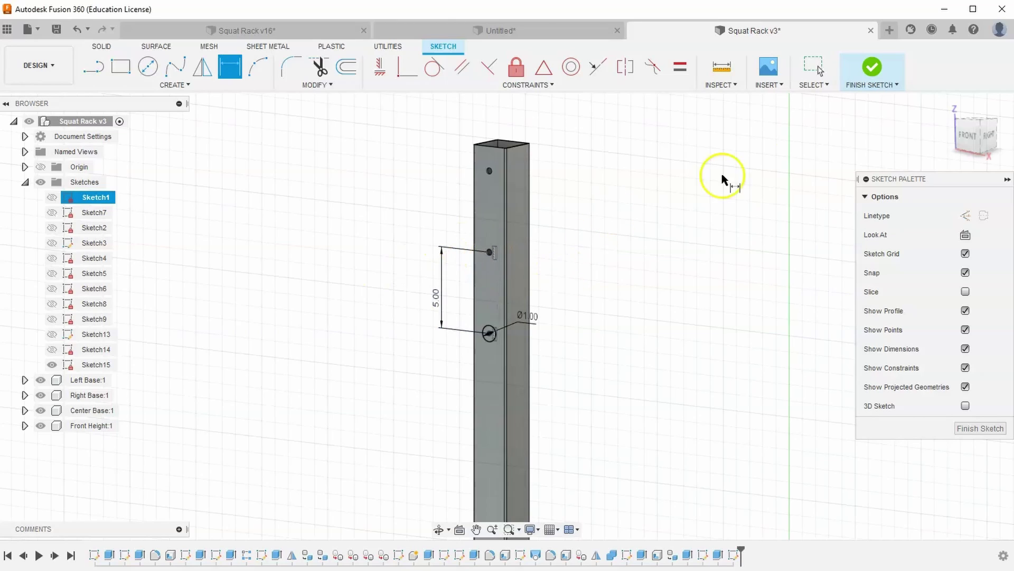
{"action": "left_click", "coordinate": [869, 70]}
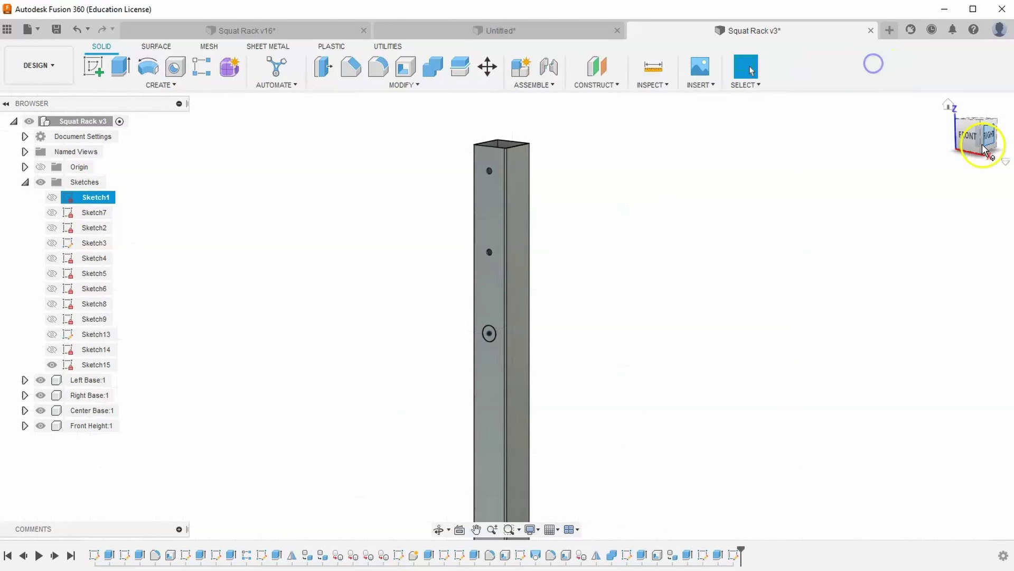
Extrude the 1 in circle -6 in as a cut through the Front Height upright
{"action": "left_click", "coordinate": [121, 66]}
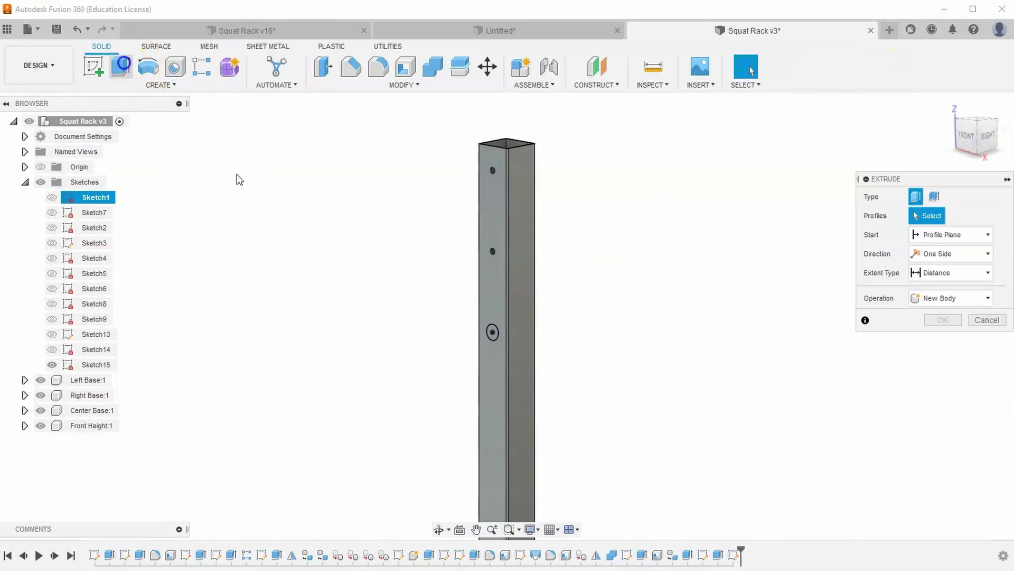
{"action": "scroll", "coordinate": [507, 328], "scroll_direction": "up", "scroll_amount": 3}
{"action": "left_click", "coordinate": [505, 324]}
{"action": "left_click_drag", "start_coordinate": [494, 331], "coordinate": [597, 311]}
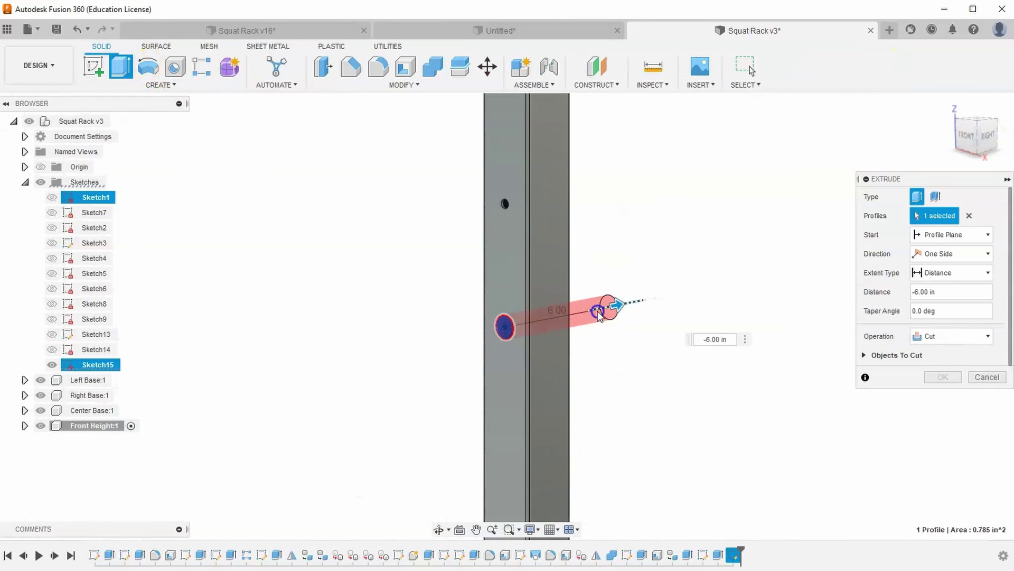
{"action": "left_click", "coordinate": [931, 377]}
Start a rectangular feature pattern of the 1 in hole down the upright's long vertical edge with a distance of 2.50 in
{"action": "scroll", "coordinate": [218, 233], "scroll_direction": "down", "scroll_amount": 5}
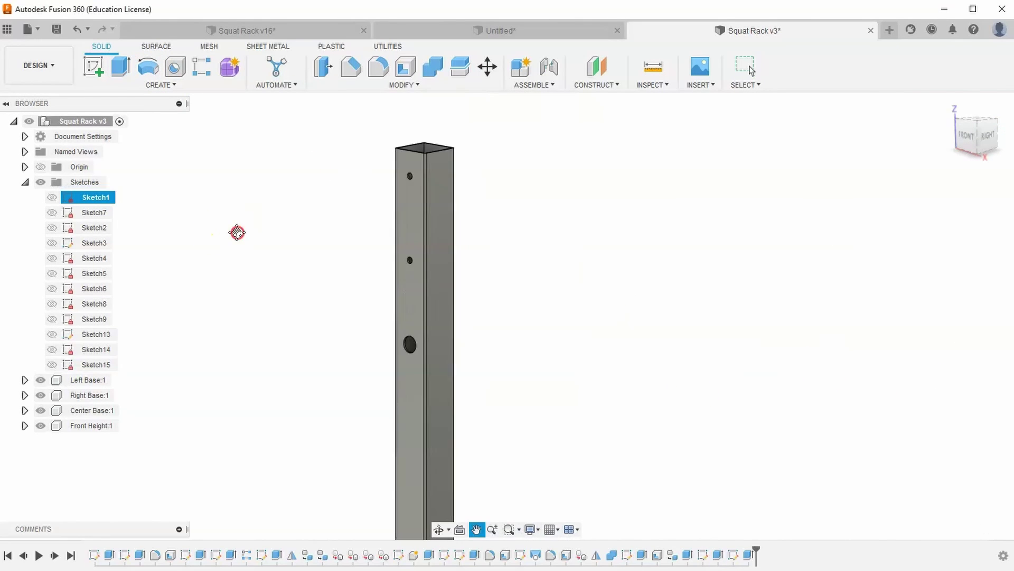
{"action": "left_click", "coordinate": [137, 83]}
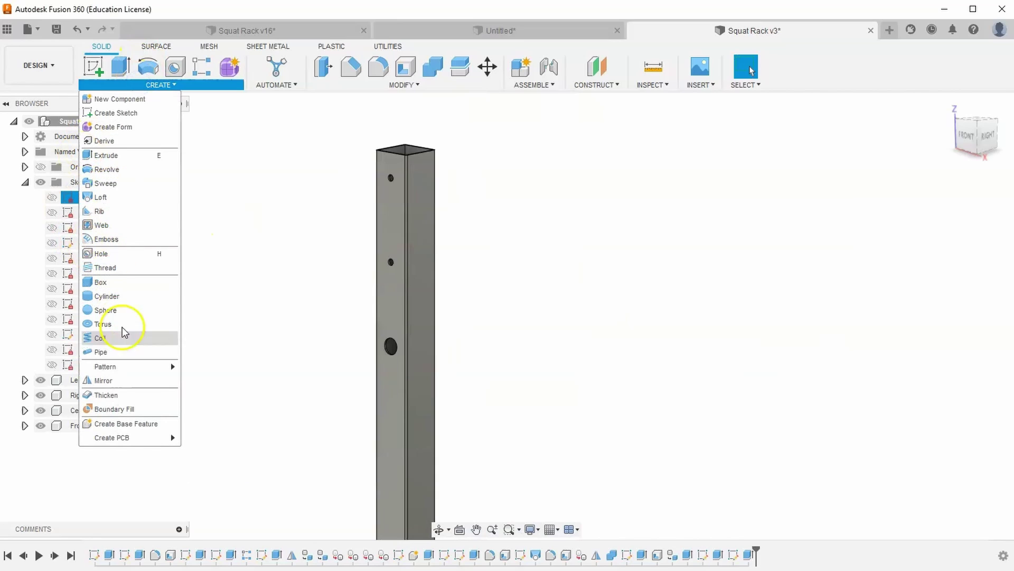
{"action": "left_click", "coordinate": [134, 367]}
{"action": "left_click", "coordinate": [225, 367]}
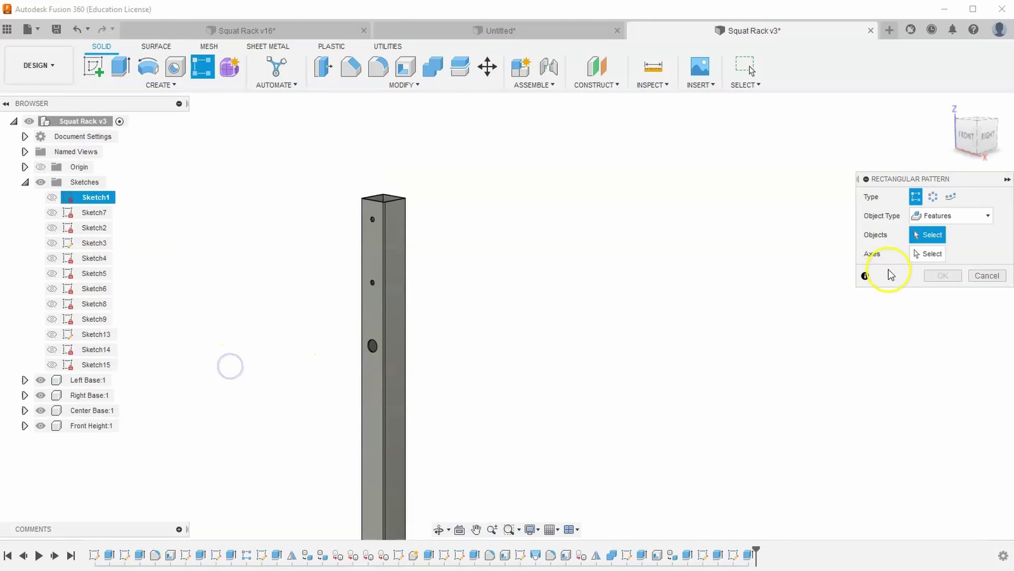
{"action": "left_click", "coordinate": [920, 214]}
{"action": "left_click", "coordinate": [939, 216]}
{"action": "scroll", "coordinate": [370, 348], "scroll_direction": "up", "scroll_amount": 5}
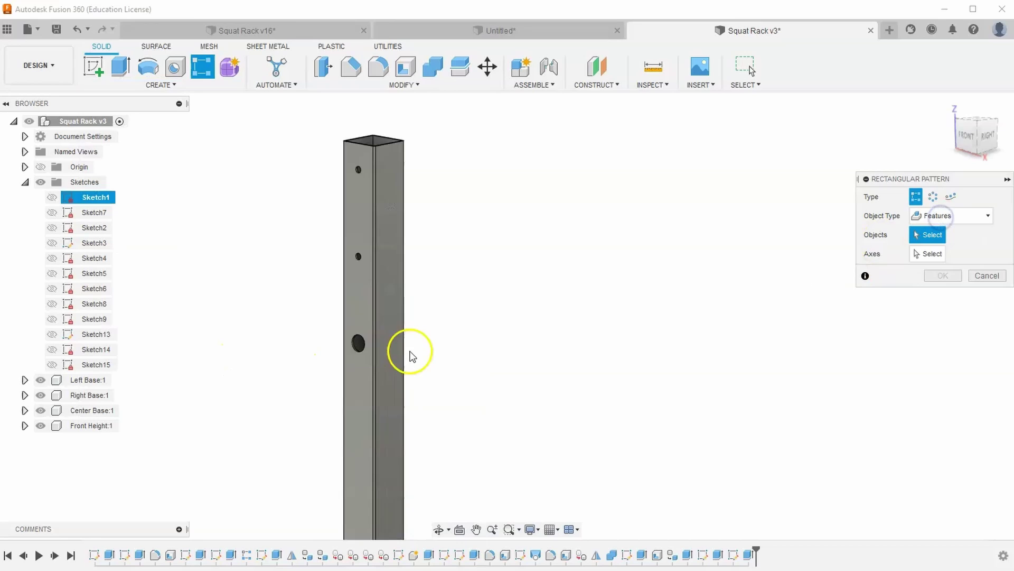
{"action": "left_click", "coordinate": [334, 346]}
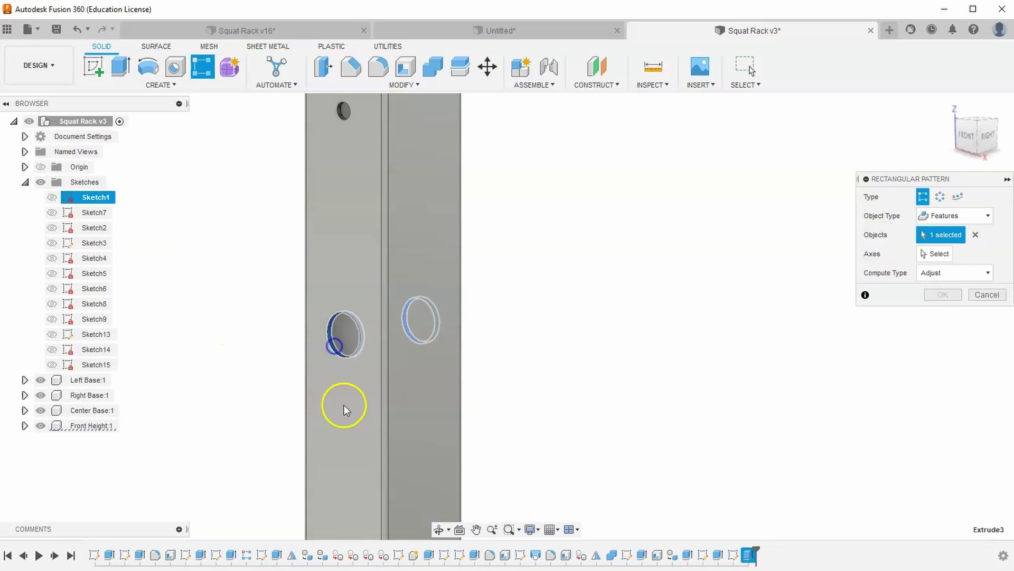
{"action": "left_click", "coordinate": [935, 254]}
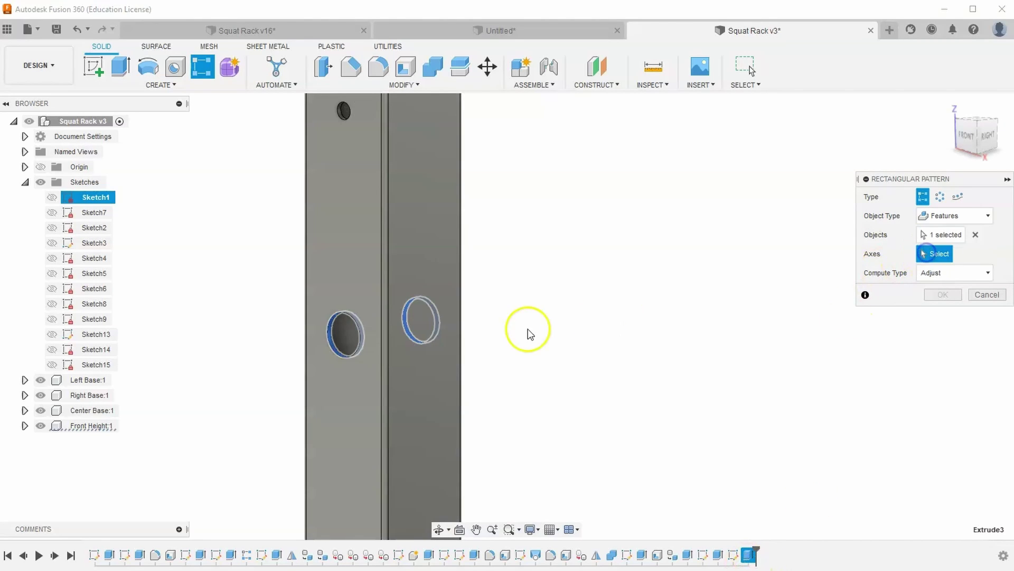
{"action": "left_click", "coordinate": [379, 317]}
{"action": "left_click_drag", "start_coordinate": [421, 340], "coordinate": [419, 422]}
{"action": "scroll", "coordinate": [402, 414], "scroll_direction": "down", "scroll_amount": 1}
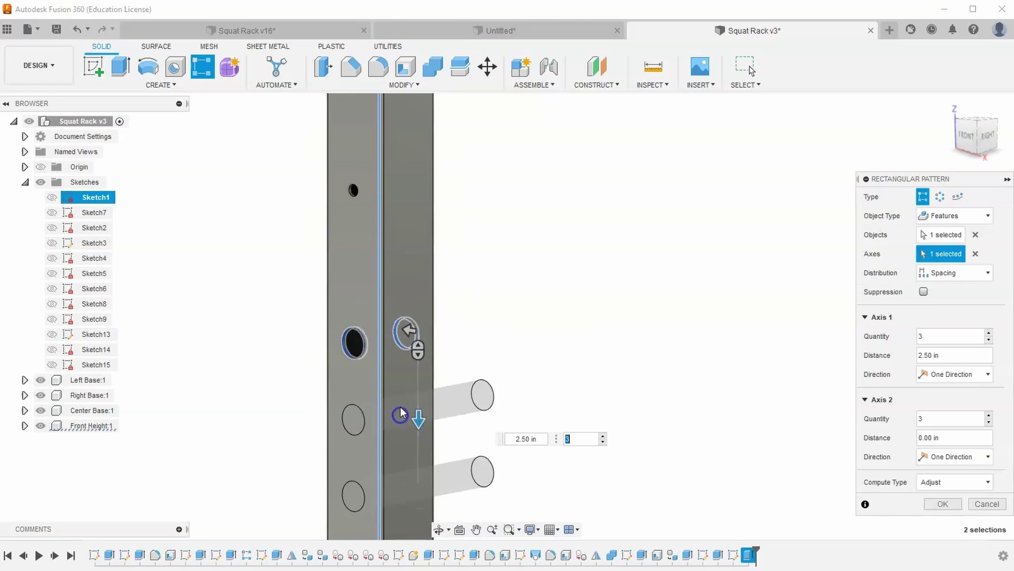
{"action": "middle_click_drag", "start_coordinate": [402, 415], "coordinate": [412, 306]}
{"action": "scroll", "coordinate": [501, 382], "scroll_direction": "down", "scroll_amount": 2}
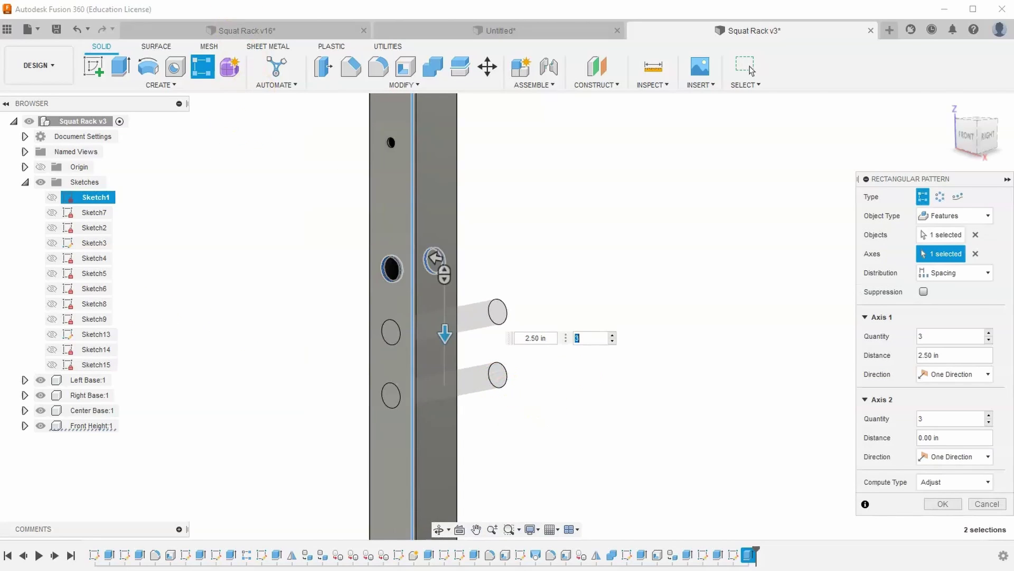
Examine the rack's reference picture for the number of holes down the front upright
{"action": "key", "text": "alt+Tab"}
{"action": "scroll", "coordinate": [235, 394], "scroll_direction": "down", "scroll_amount": 2}
{"action": "scroll", "coordinate": [252, 394], "scroll_direction": "up", "scroll_amount": 5}
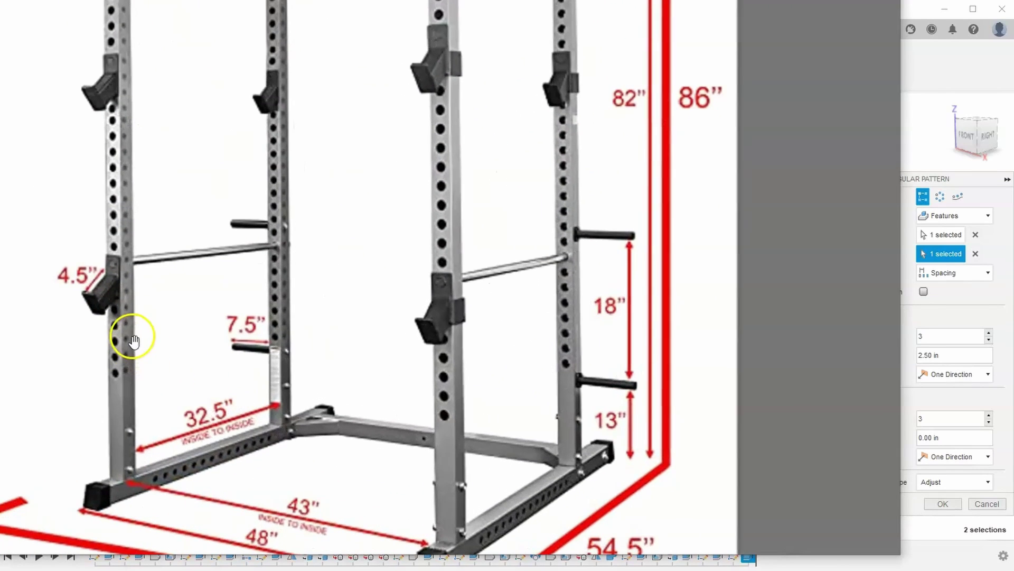
{"action": "left_click_drag", "start_coordinate": [151, 335], "coordinate": [164, 430]}
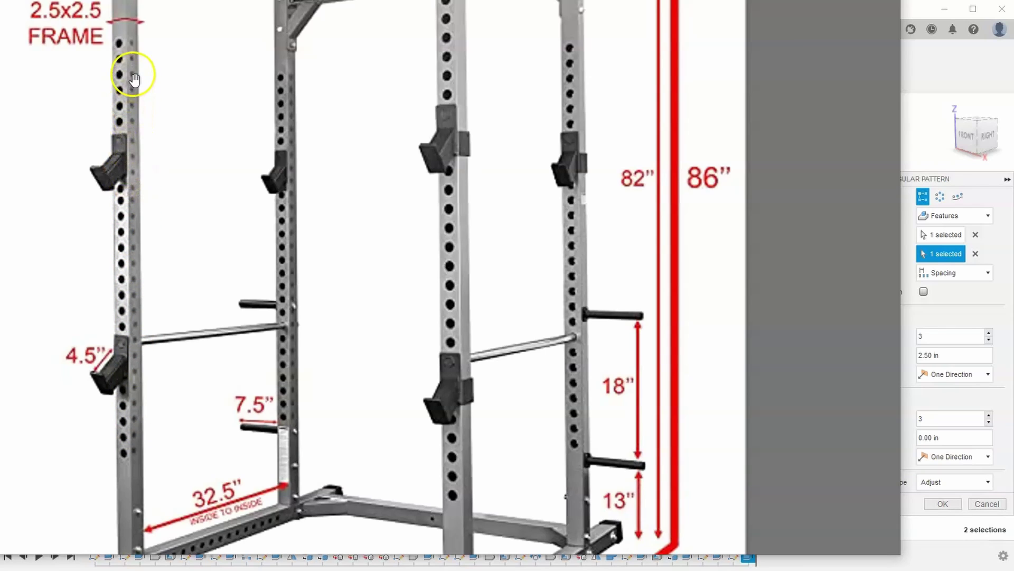
{"action": "left_click", "coordinate": [913, 11]}
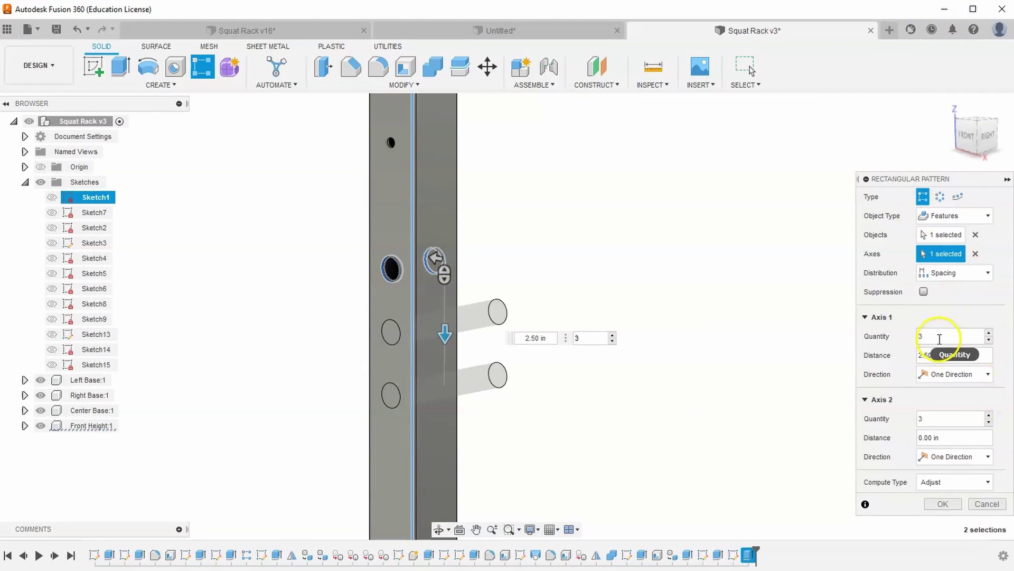
Set the hole pattern to a quantity of 27 with 2 in spacing, compare it with the reference picture and create it
{"action": "left_click_drag", "start_coordinate": [940, 337], "coordinate": [888, 335]}
{"action": "type", "text": "27"}
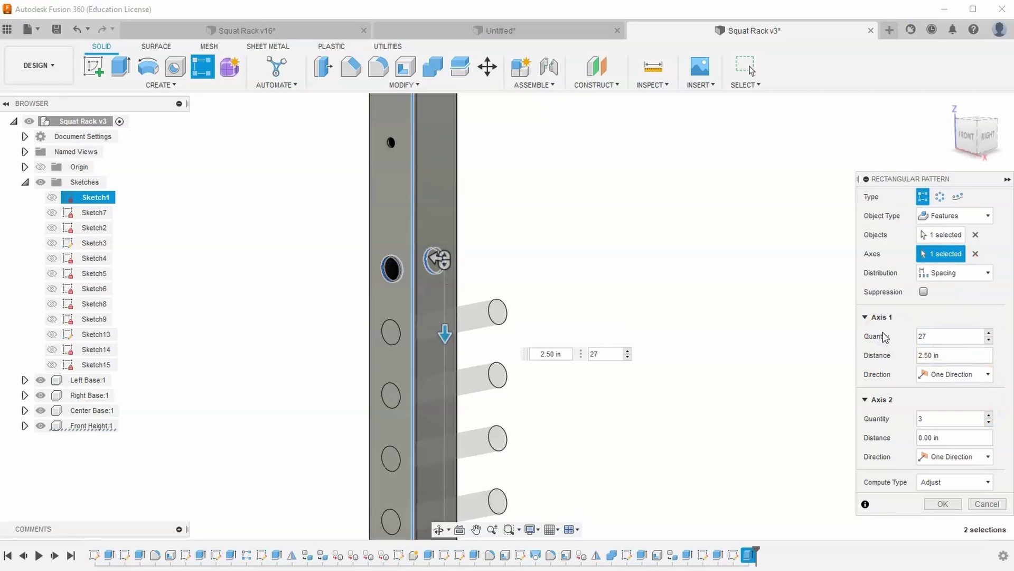
{"action": "left_click", "coordinate": [959, 272]}
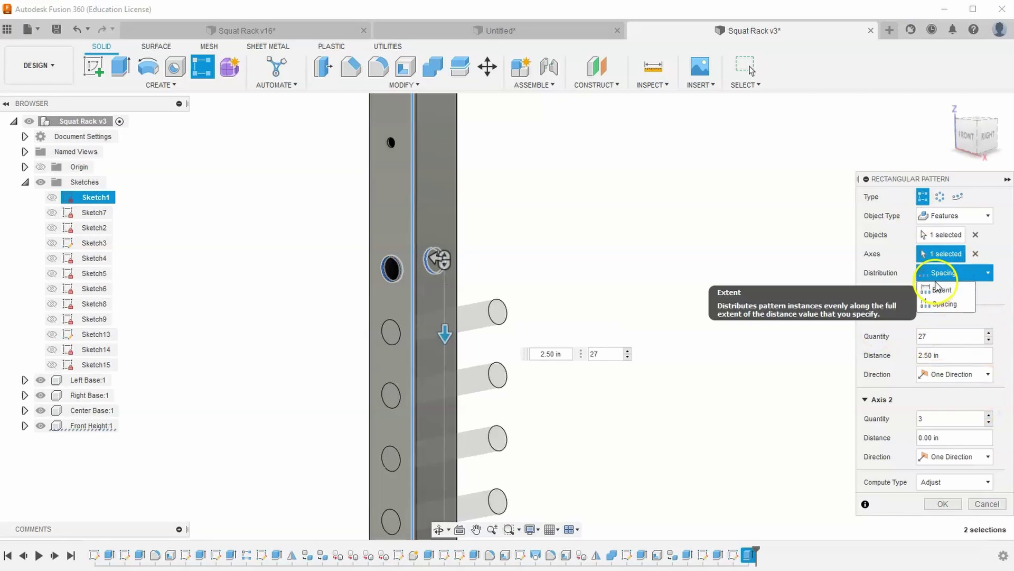
{"action": "left_click", "coordinate": [933, 303]}
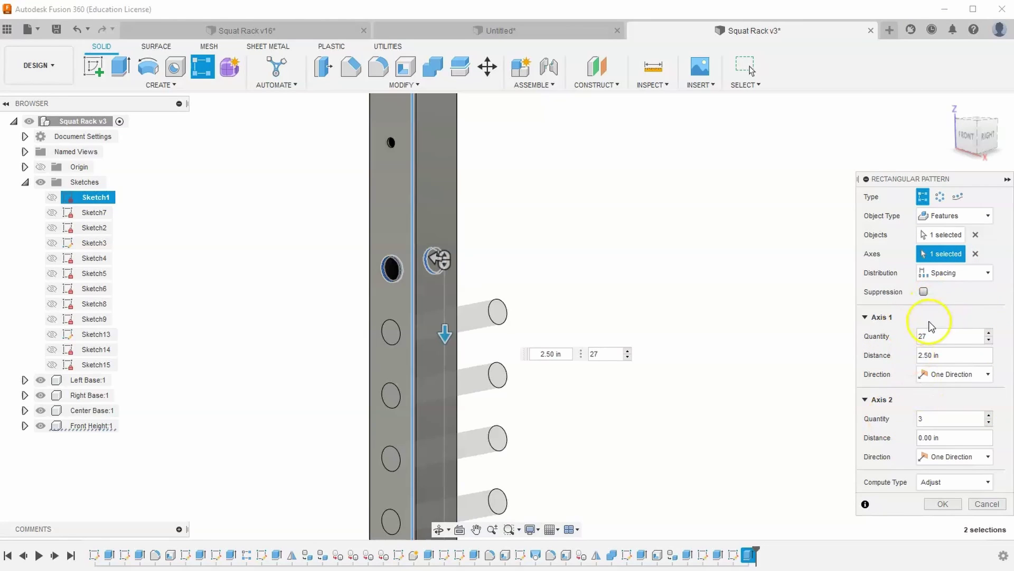
{"action": "left_click_drag", "start_coordinate": [943, 354], "coordinate": [886, 354]}
{"action": "type", "text": "2"}
{"action": "scroll", "coordinate": [650, 385], "scroll_direction": "down", "scroll_amount": 6}
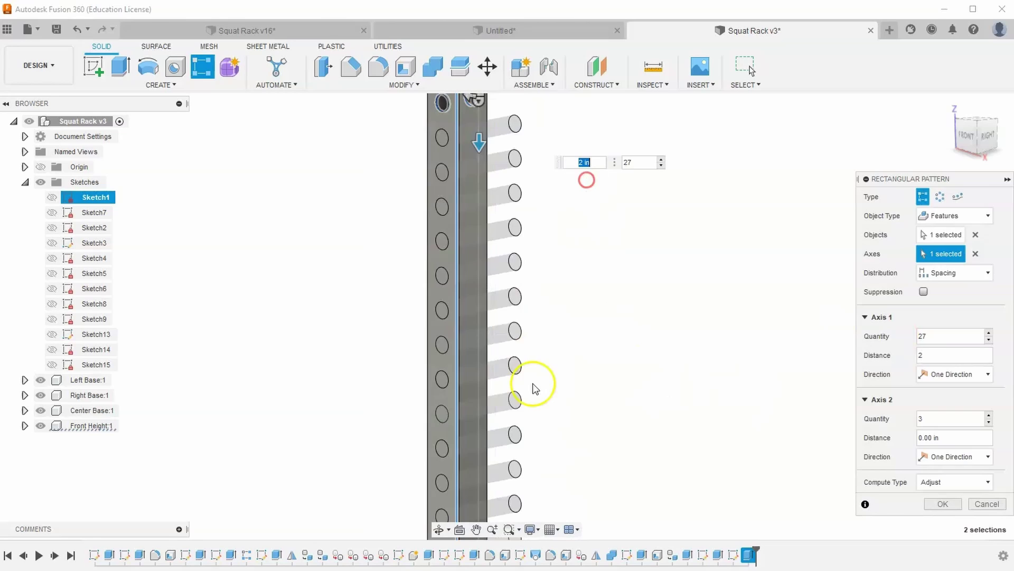
{"action": "scroll", "coordinate": [573, 355], "scroll_direction": "down", "scroll_amount": 5}
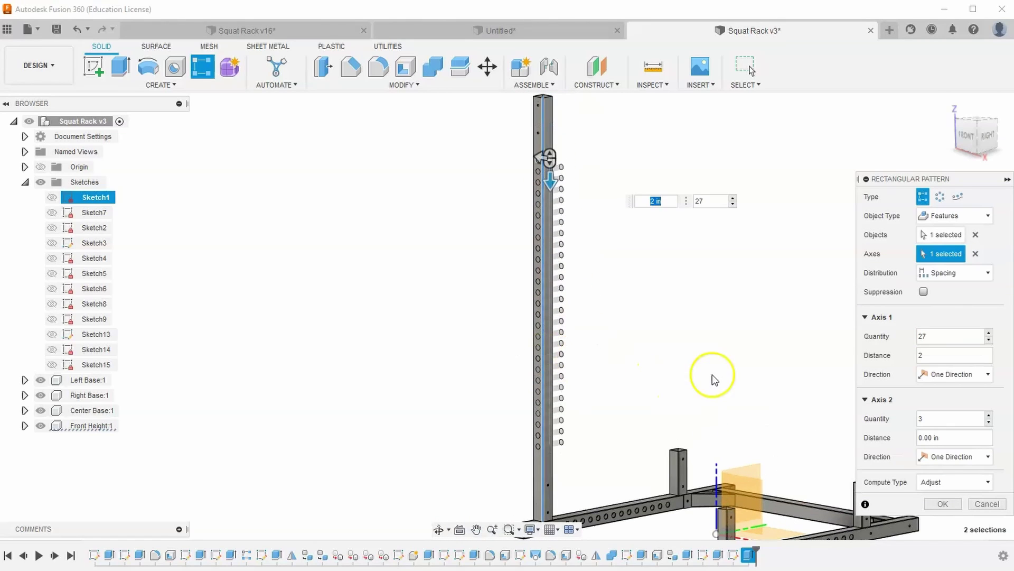
{"action": "key", "text": "alt+Tab"}
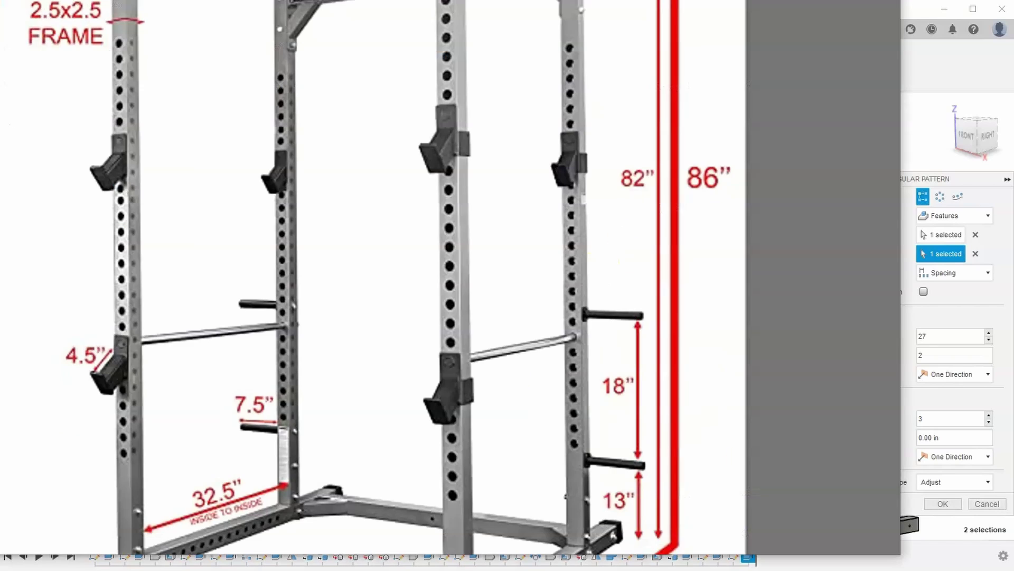
{"action": "scroll", "coordinate": [238, 286], "scroll_direction": "down", "scroll_amount": 5}
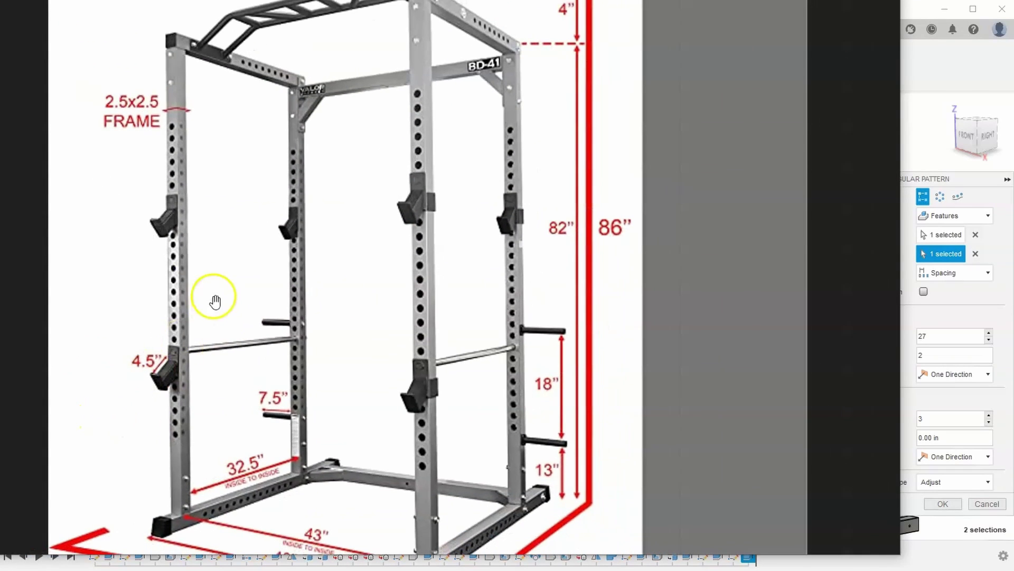
{"action": "key", "text": "alt+Tab"}
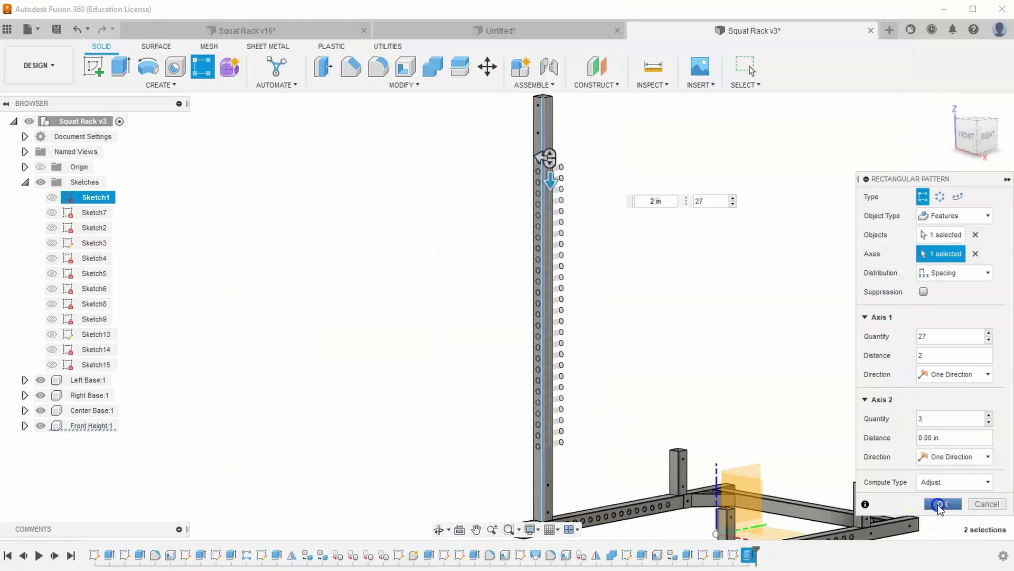
{"action": "left_click", "coordinate": [943, 503]}
View the whole rack model and compare it with the reference picture
{"action": "left_click", "coordinate": [948, 104]}
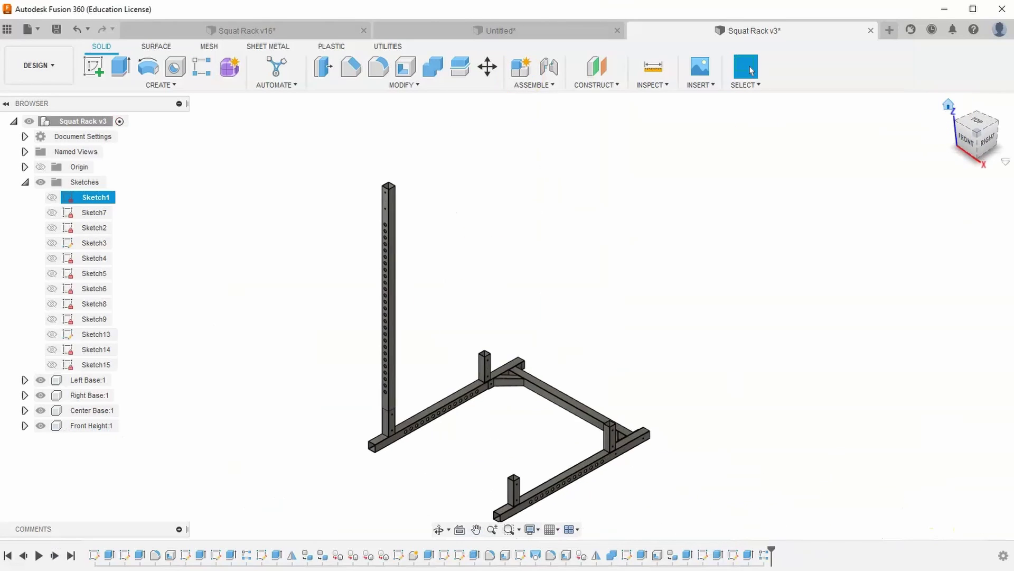
{"action": "key", "text": "alt+Tab"}
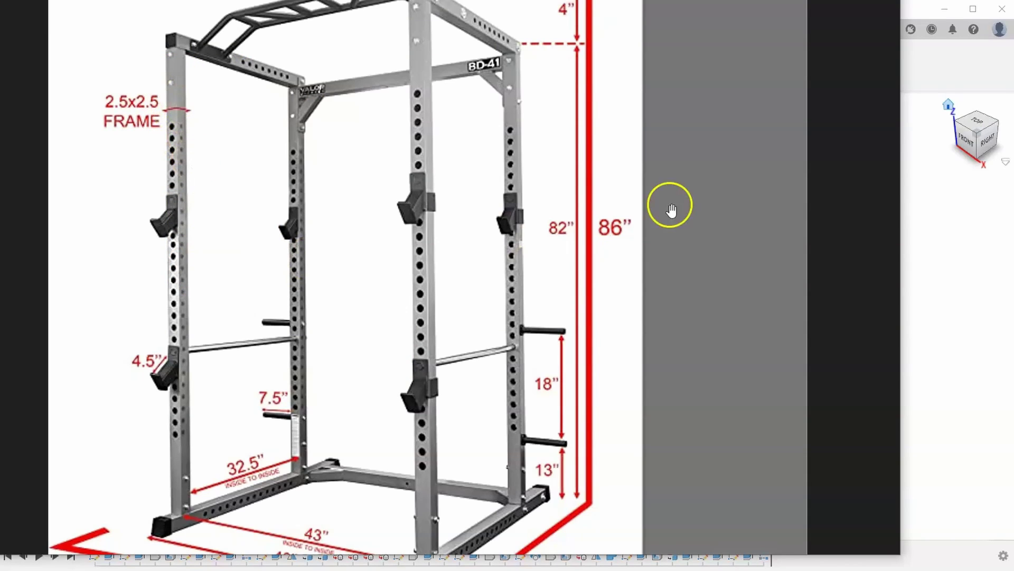
{"action": "left_click", "coordinate": [914, 181]}
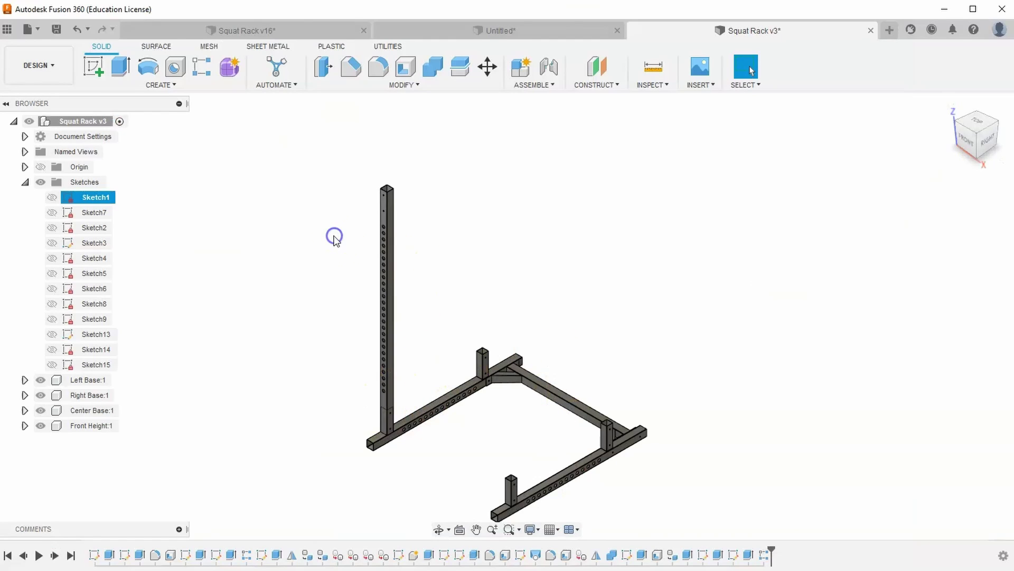
Start a Move/Copy on components, select the Front Height upright and enable creating a copy
{"action": "left_click", "coordinate": [487, 68]}
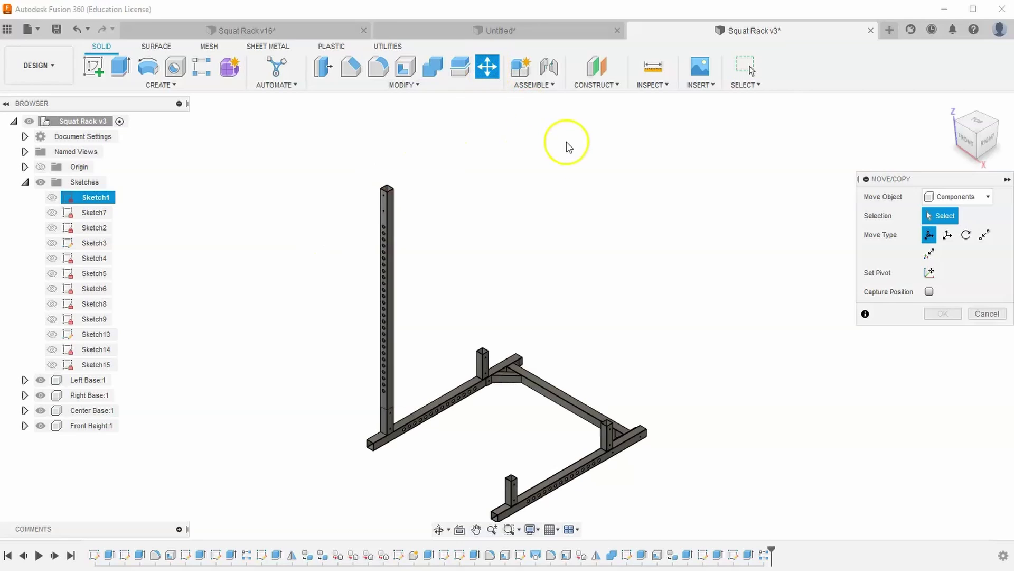
{"action": "left_click", "coordinate": [943, 202]}
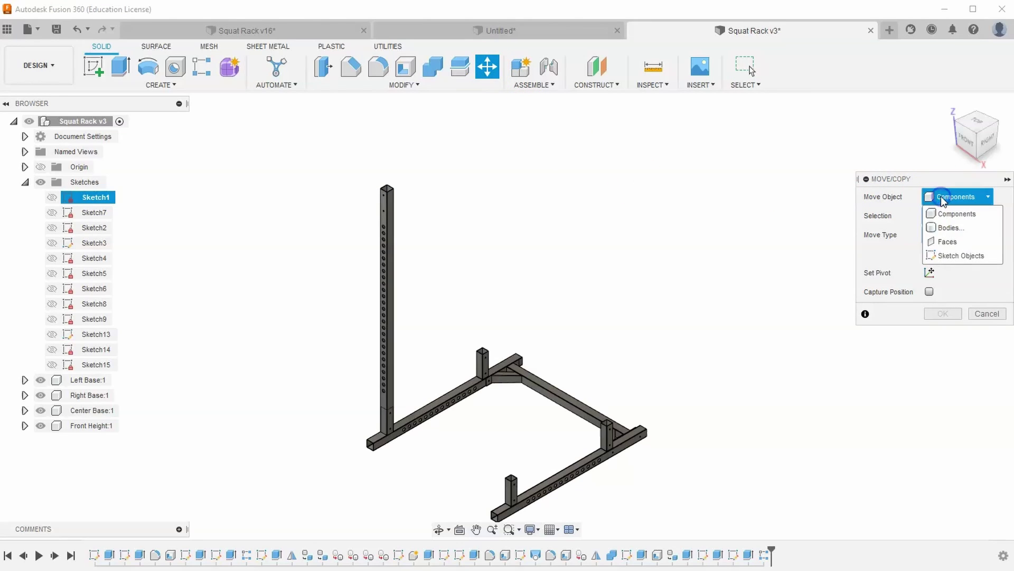
{"action": "left_click", "coordinate": [940, 201]}
{"action": "left_click", "coordinate": [938, 202]}
{"action": "left_click", "coordinate": [956, 214]}
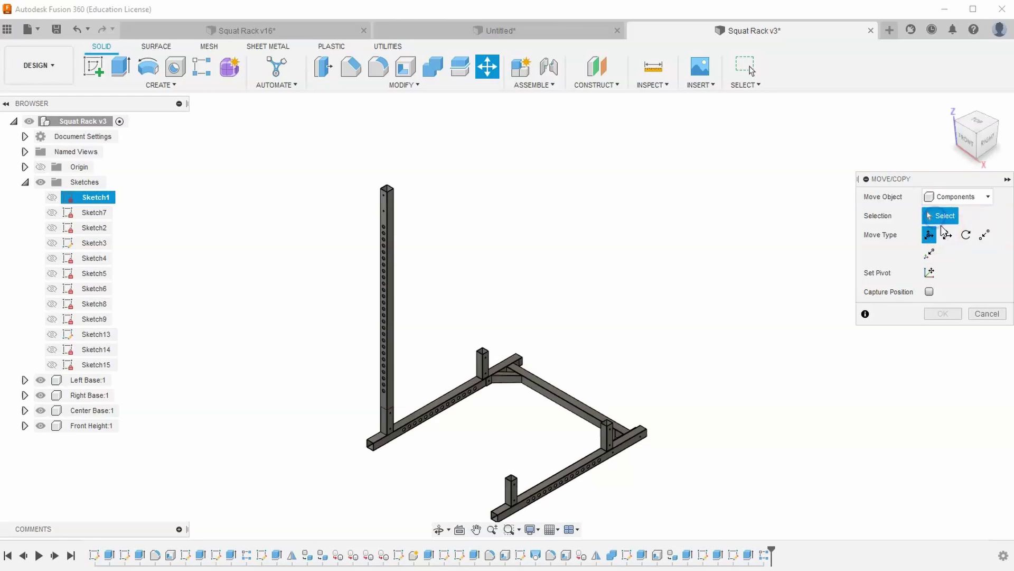
{"action": "scroll", "coordinate": [396, 295], "scroll_direction": "up", "scroll_amount": 2}
{"action": "left_click", "coordinate": [385, 285]}
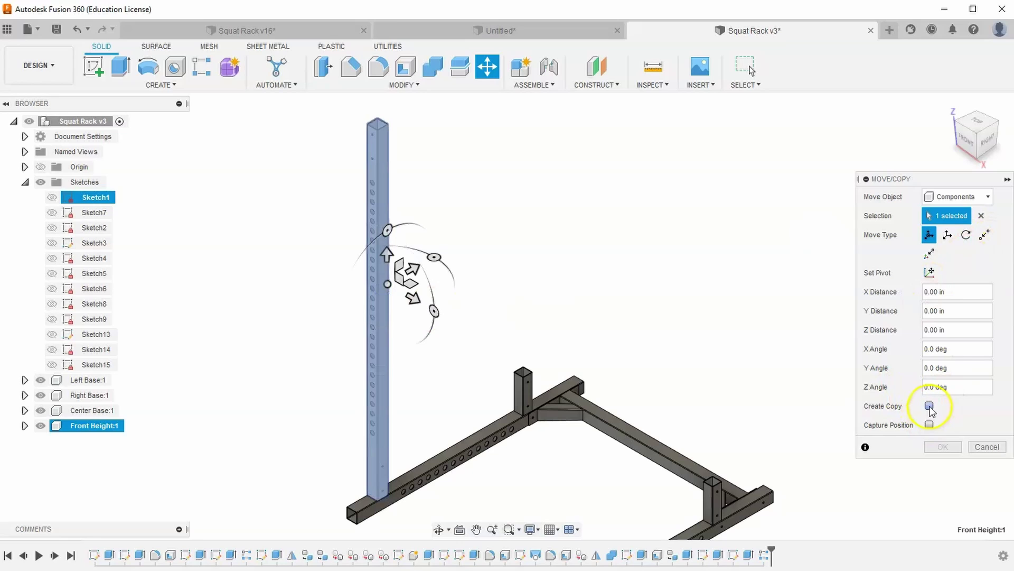
{"action": "left_click", "coordinate": [929, 409]}
Move the upright copy about 46 in along Z, across to the front post of the opposite base
{"action": "left_click_drag", "start_coordinate": [407, 297], "coordinate": [555, 403]}
{"action": "middle_click_drag", "start_coordinate": [553, 419], "coordinate": [532, 228]}
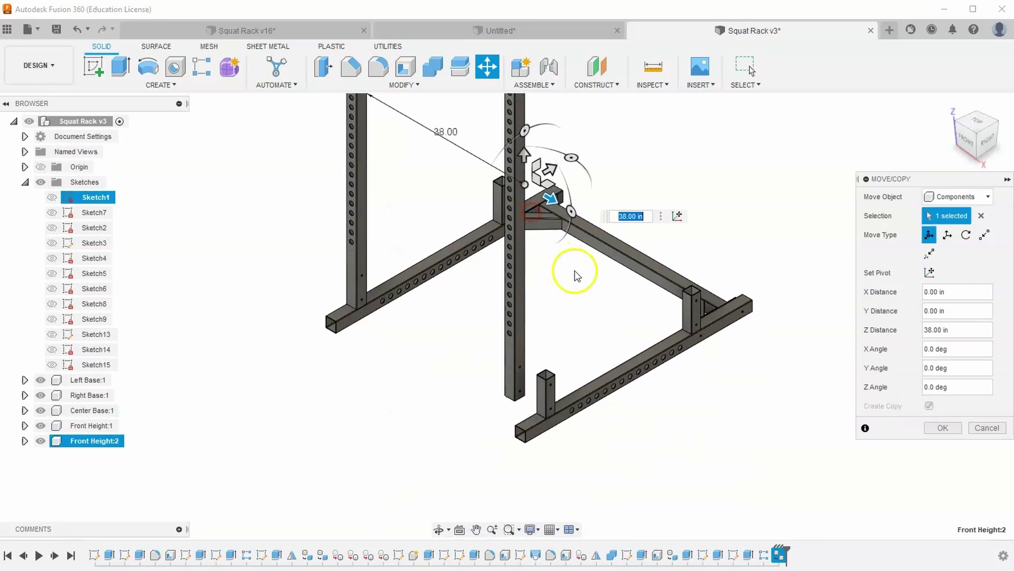
{"action": "left_click_drag", "start_coordinate": [556, 211], "coordinate": [577, 227]}
{"action": "scroll", "coordinate": [573, 247], "scroll_direction": "up", "scroll_amount": 5}
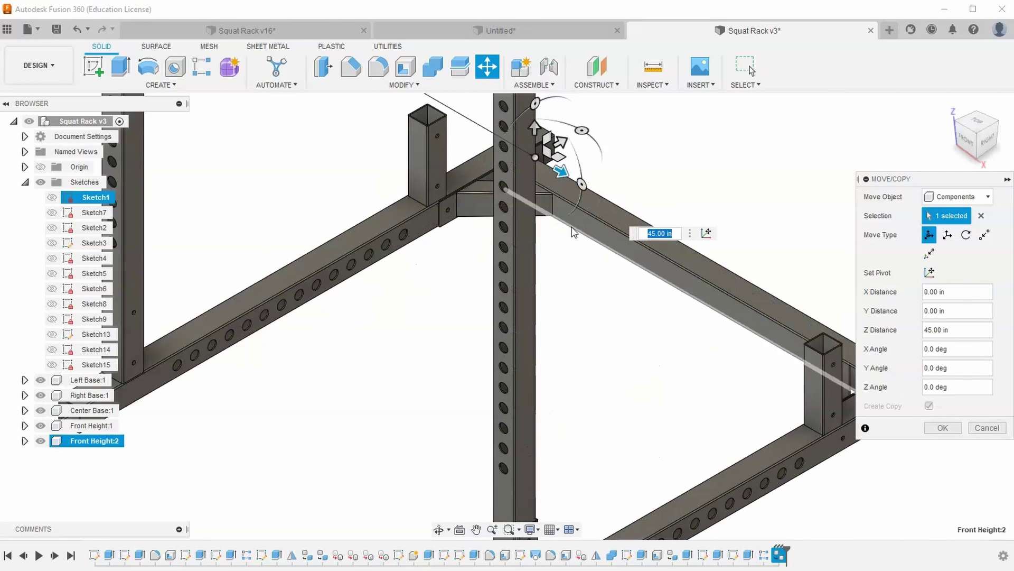
{"action": "scroll", "coordinate": [572, 231], "scroll_direction": "down", "scroll_amount": 2}
{"action": "left_click_drag", "start_coordinate": [564, 187], "coordinate": [575, 219]}
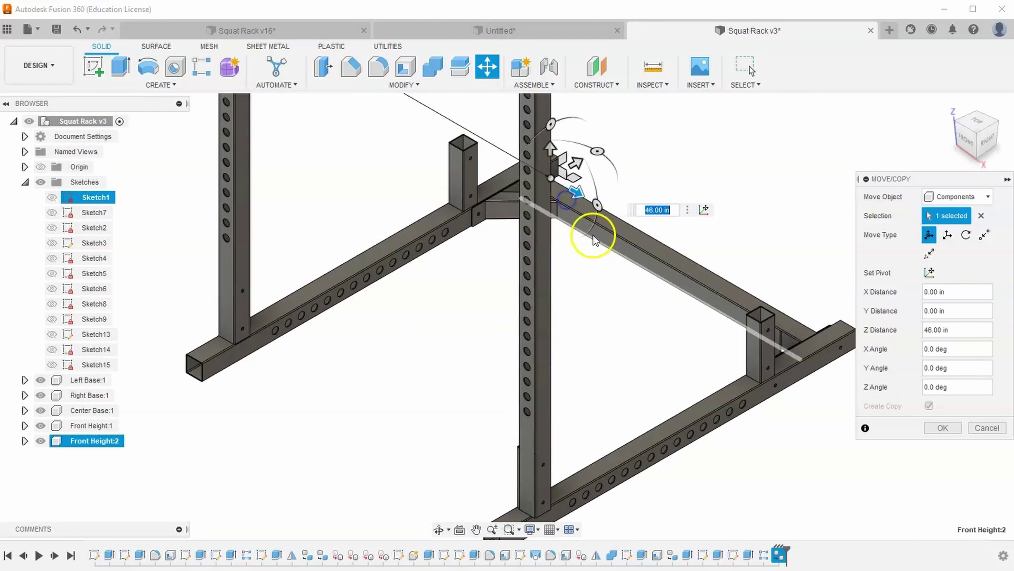
Check the reference picture for the inside width between the uprights and create the copy with a Z distance of 43+2.5 in
{"action": "key", "text": "alt+Tab"}
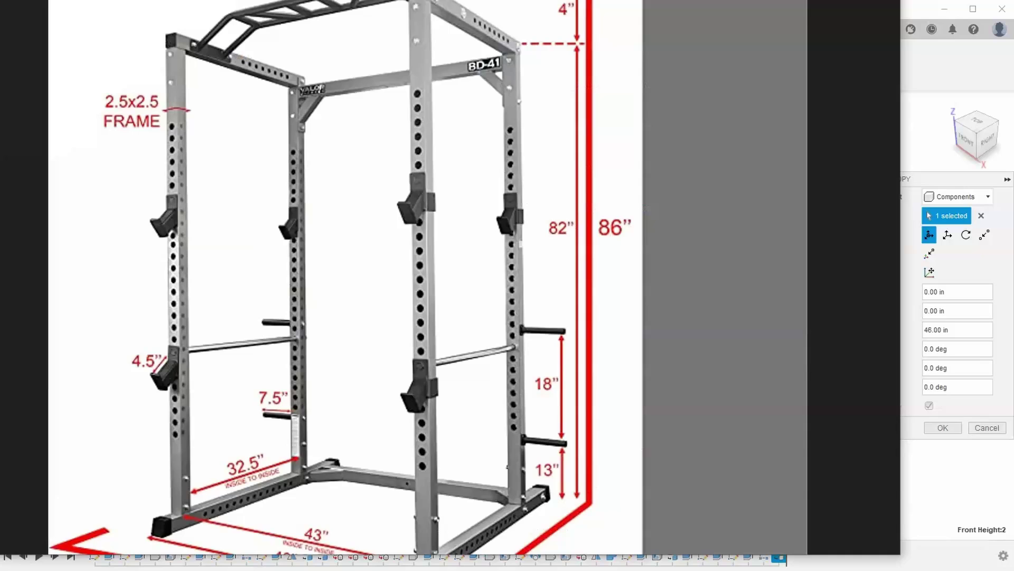
{"action": "left_click_drag", "start_coordinate": [298, 487], "coordinate": [305, 409]}
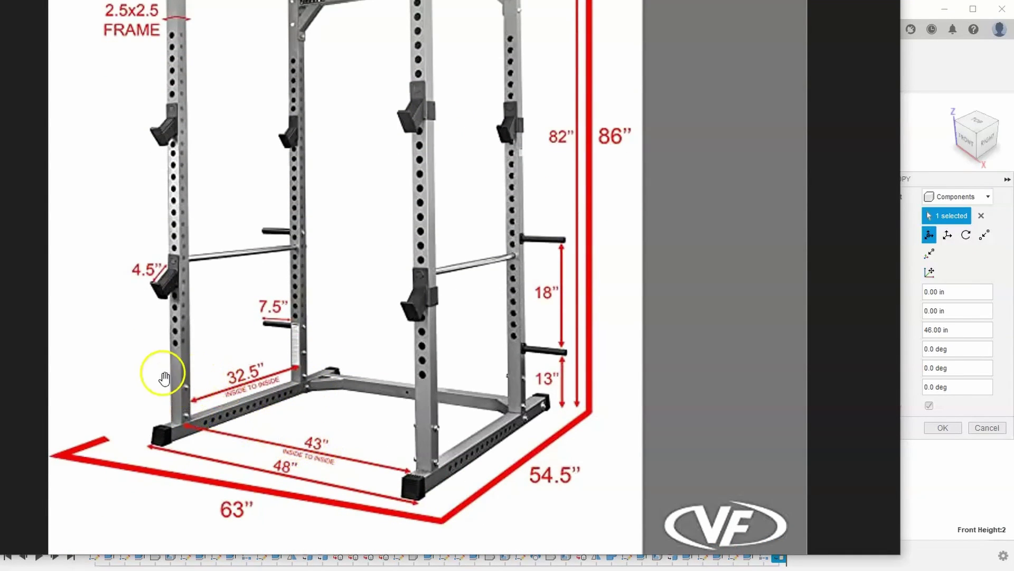
{"action": "left_click", "coordinate": [905, 11]}
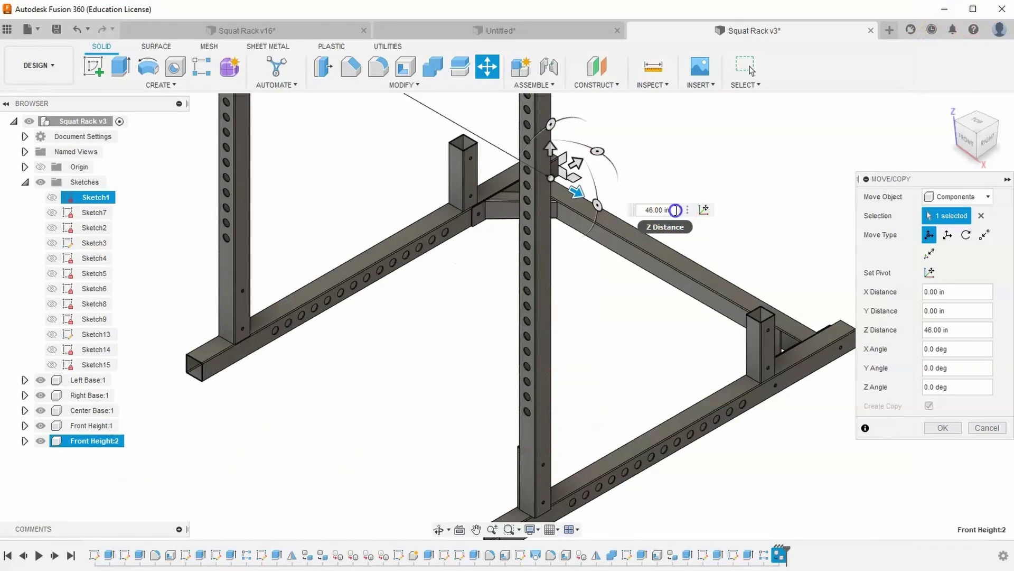
{"action": "left_click", "coordinate": [648, 210]}
{"action": "type", "text": "4"}
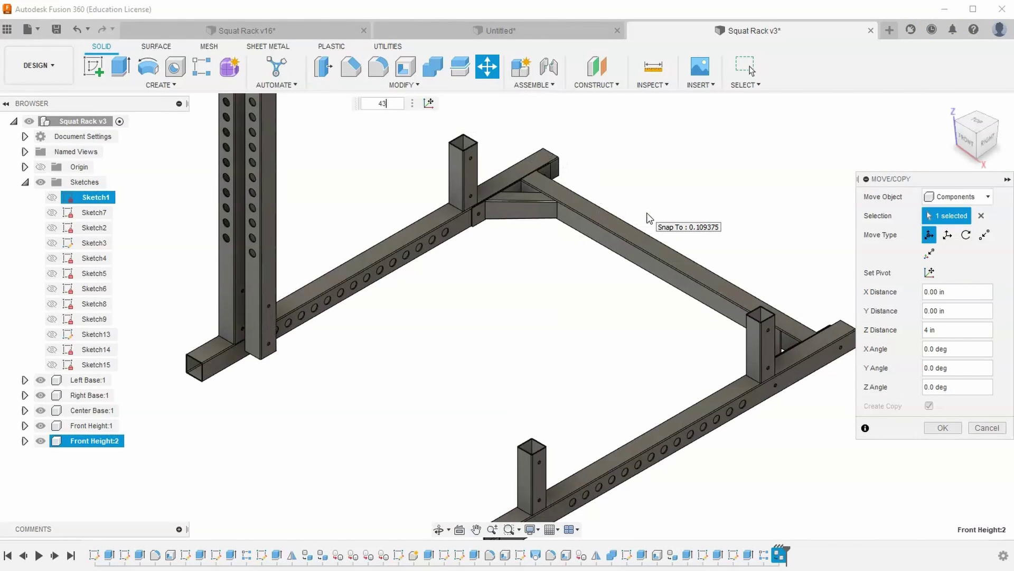
{"action": "type", "text": "3"}
{"action": "key", "text": "Return"}
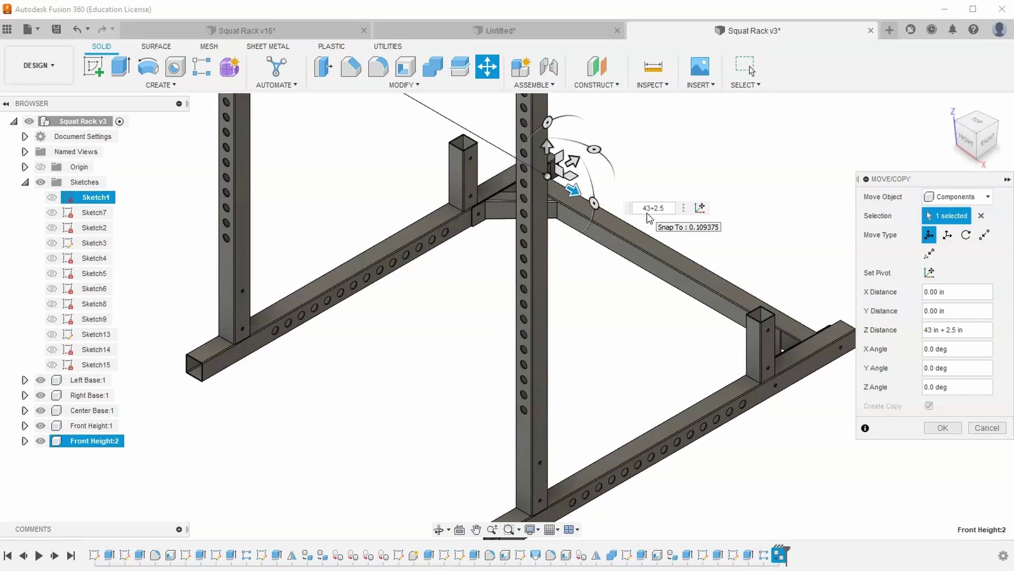
{"action": "key", "text": "Return"}
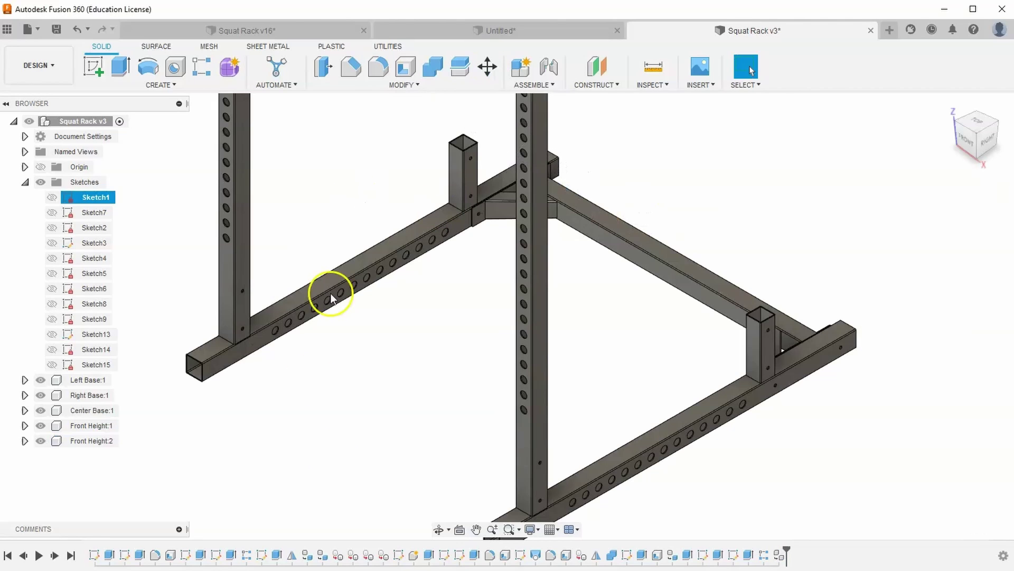
Hide the Front Height:1 upright to expose the front post of the left base
{"action": "scroll", "coordinate": [391, 376], "scroll_direction": "down", "scroll_amount": 2}
{"action": "middle_click_drag", "start_coordinate": [391, 376], "coordinate": [394, 320]}
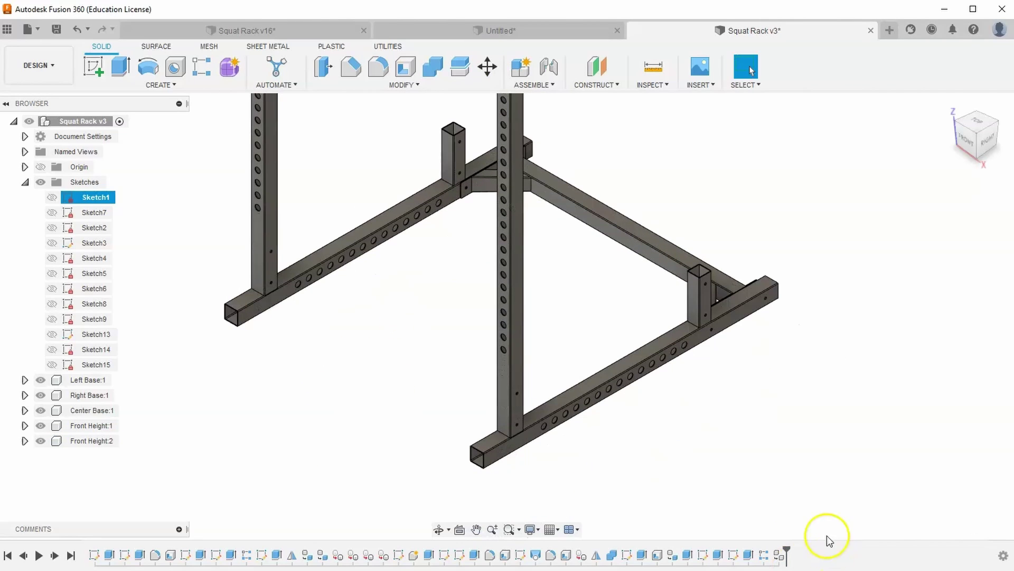
{"action": "middle_click_drag", "start_coordinate": [567, 442], "coordinate": [561, 492]}
{"action": "scroll", "coordinate": [571, 457], "scroll_direction": "down", "scroll_amount": 2}
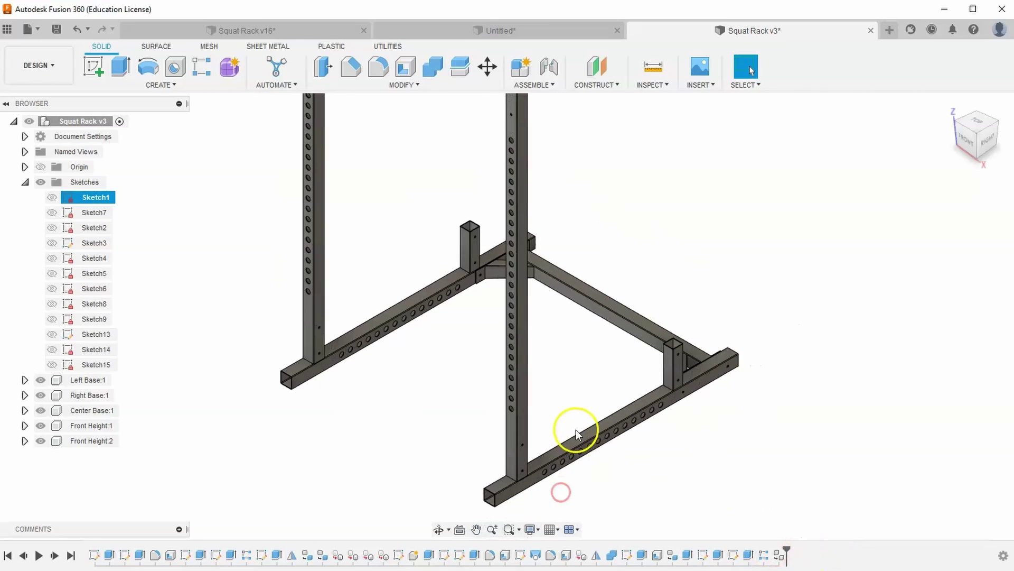
{"action": "scroll", "coordinate": [503, 293], "scroll_direction": "down", "scroll_amount": 1}
{"action": "mouse_move", "coordinate": [501, 302]}
{"action": "middle_mouse_down"}
{"action": "mouse_move", "coordinate": [427, 375]}
{"action": "mouse_move", "coordinate": [472, 322]}
{"action": "middle_mouse_up"}
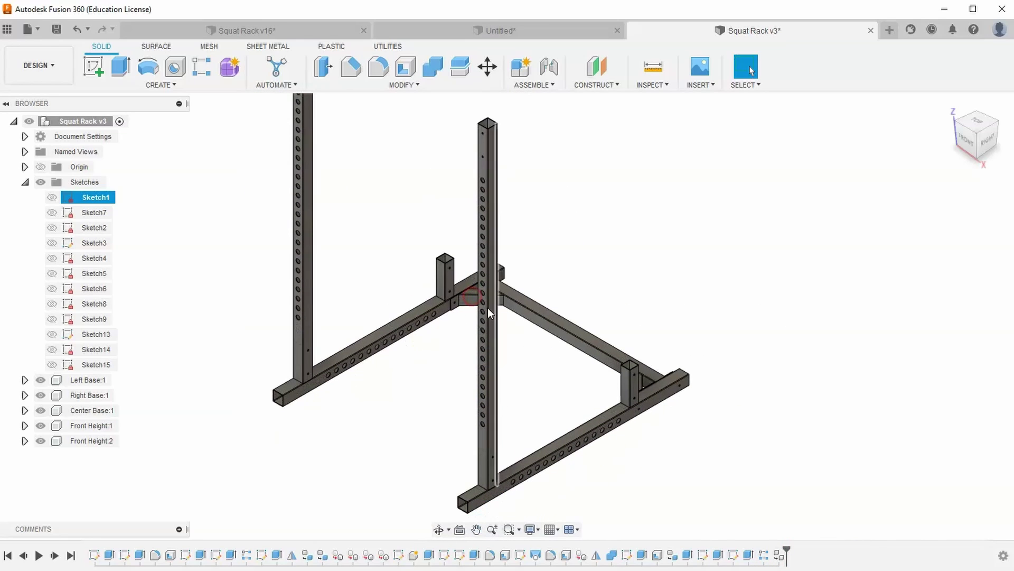
{"action": "left_click", "coordinate": [97, 440]}
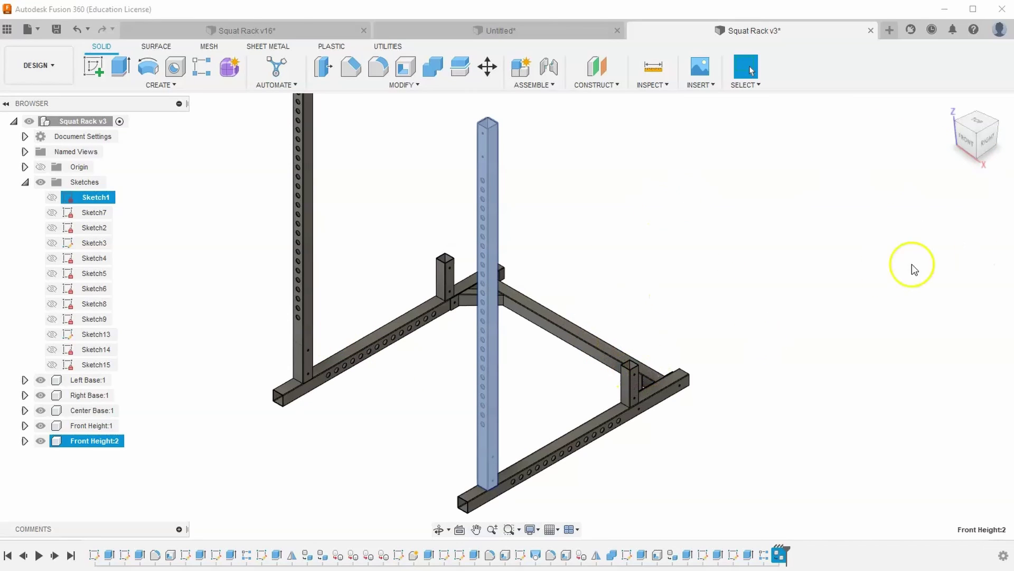
{"action": "left_click", "coordinate": [159, 458]}
{"action": "left_click", "coordinate": [43, 425]}
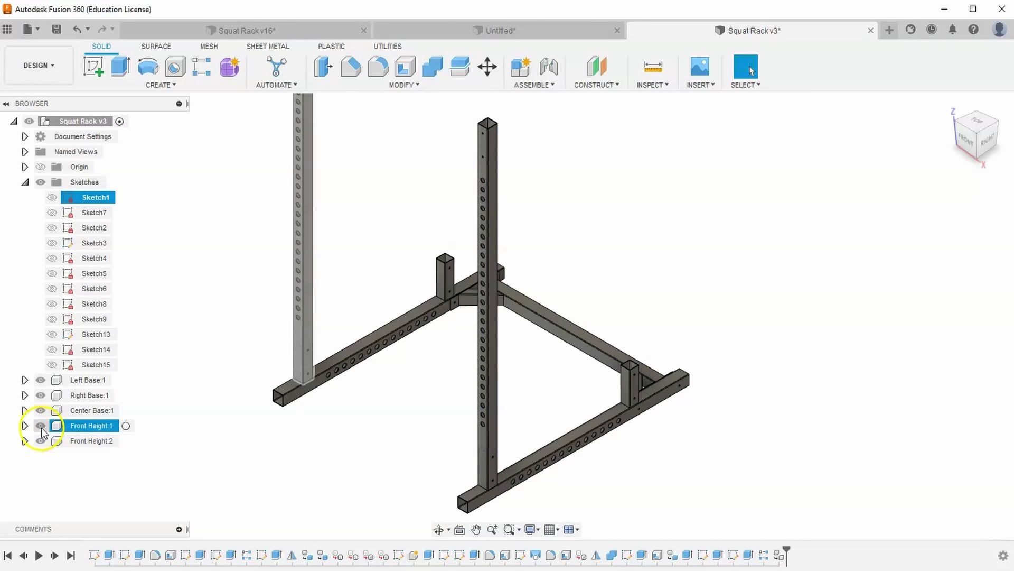
{"action": "left_click", "coordinate": [40, 427]}
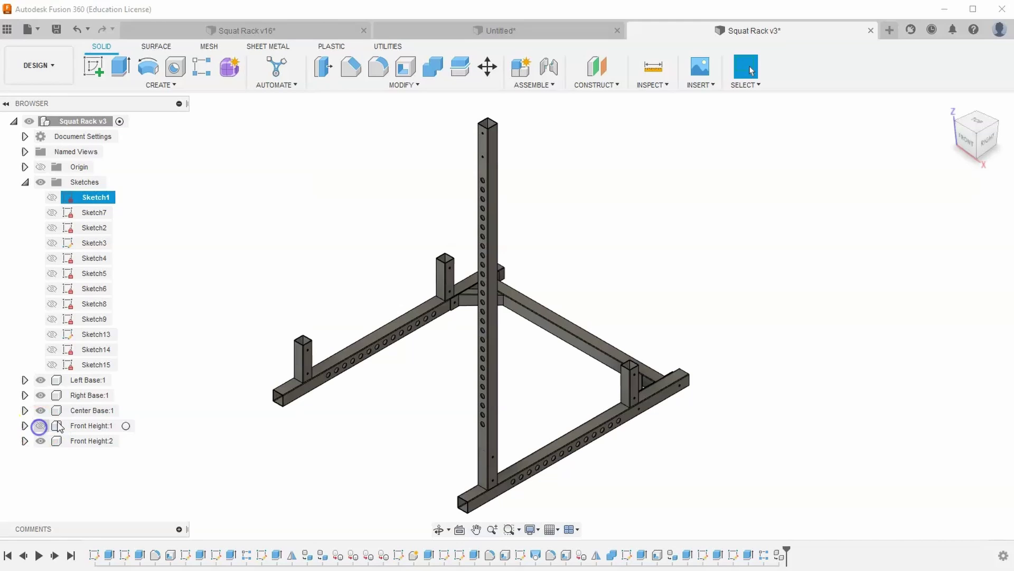
Construct a midplane between the facing inner faces of the front and rear posts on the left base
{"action": "left_click", "coordinate": [582, 85]}
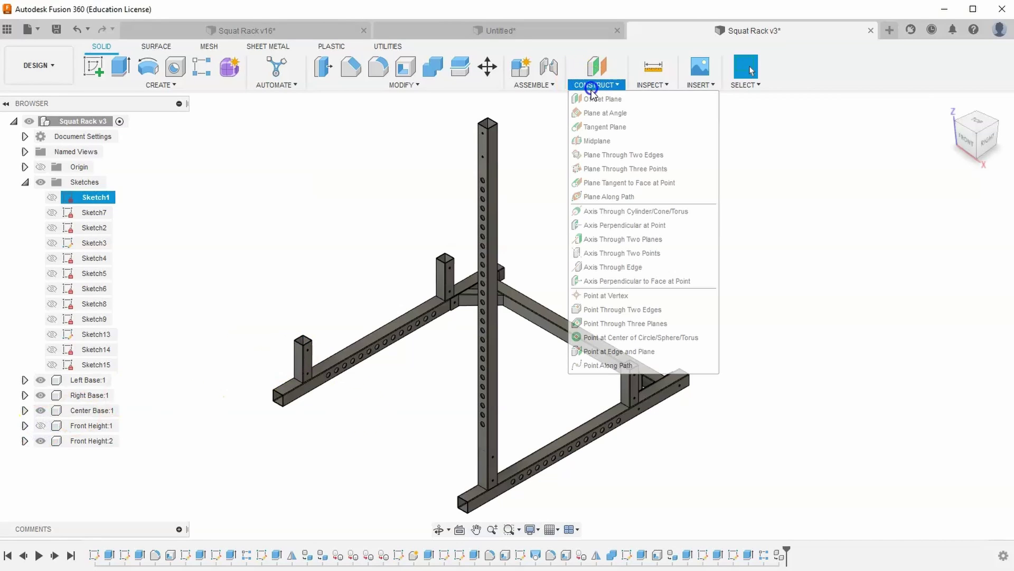
{"action": "left_click", "coordinate": [593, 141]}
{"action": "scroll", "coordinate": [379, 300], "scroll_direction": "up", "scroll_amount": 2}
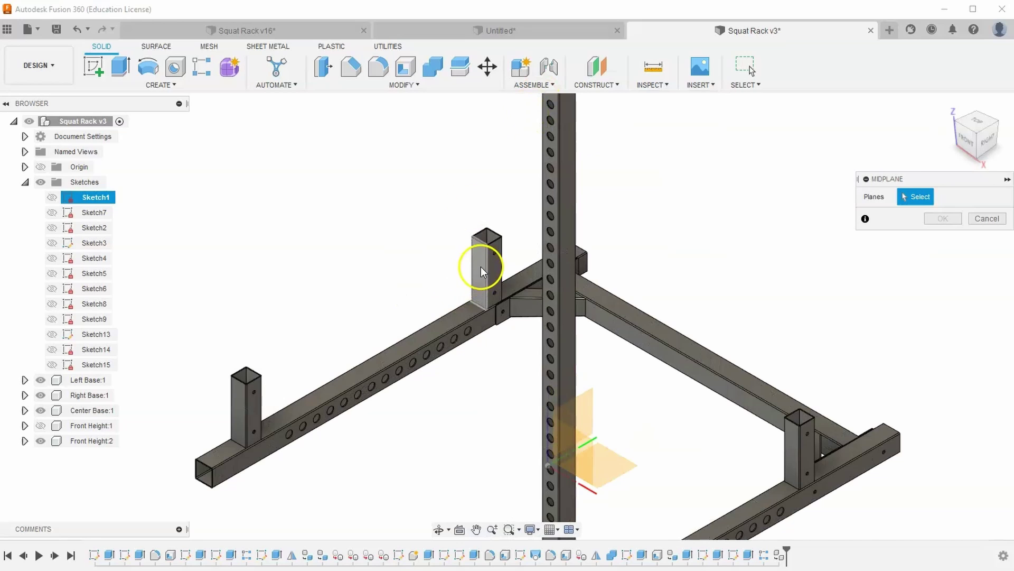
{"action": "left_click", "coordinate": [478, 266]}
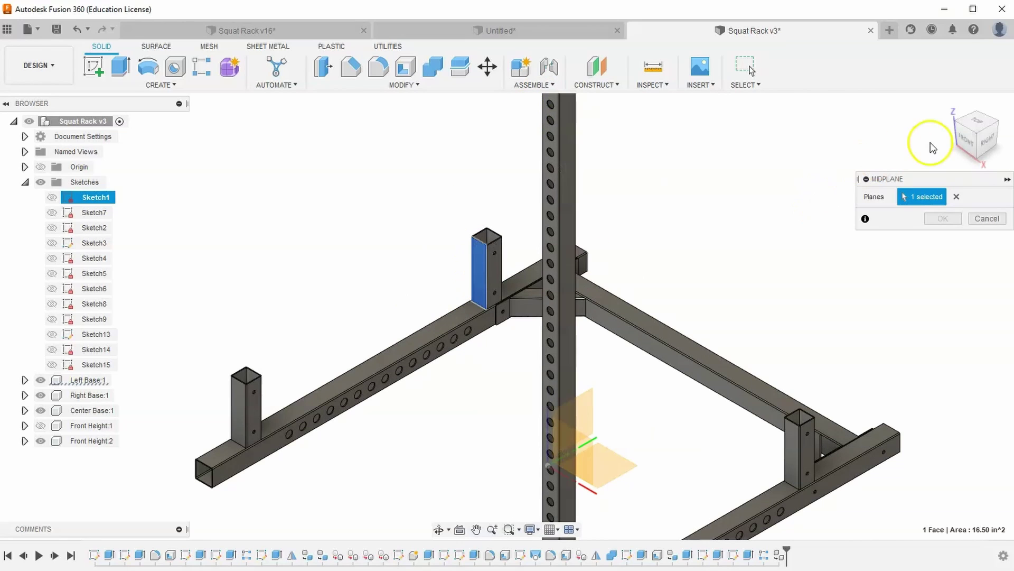
{"action": "left_click", "coordinate": [998, 122]}
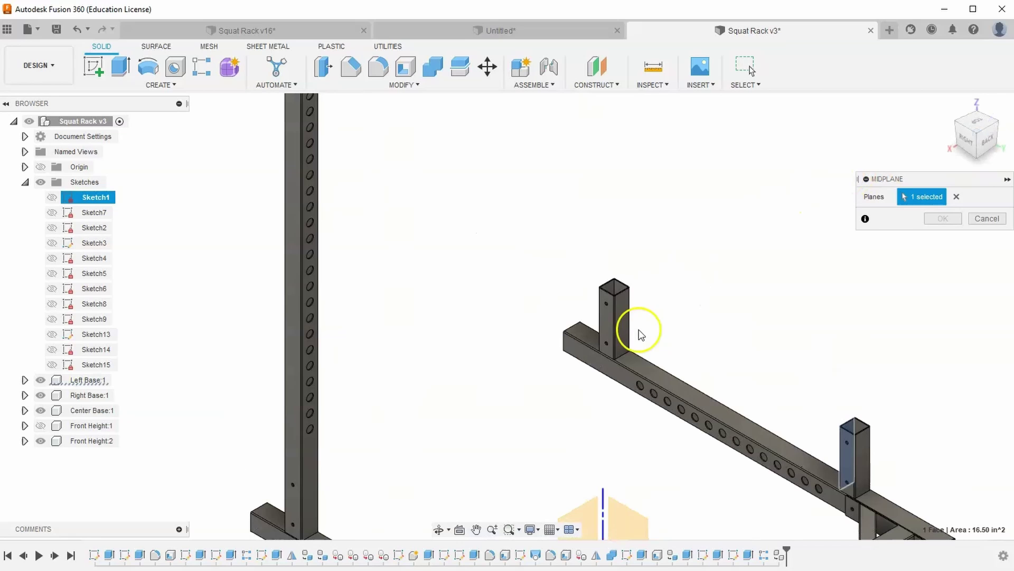
{"action": "left_click", "coordinate": [626, 323]}
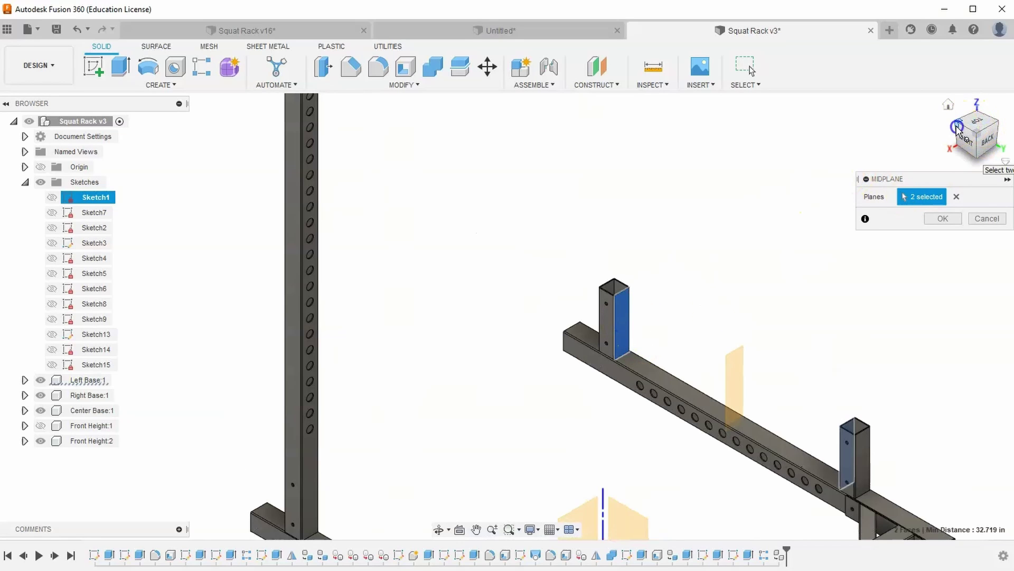
{"action": "left_click", "coordinate": [1006, 127]}
{"action": "mouse_move", "coordinate": [1006, 127]}
{"action": "left_mouse_down"}
{"action": "mouse_move", "coordinate": [1013, 119]}
{"action": "mouse_move", "coordinate": [1013, 139]}
{"action": "left_mouse_up"}
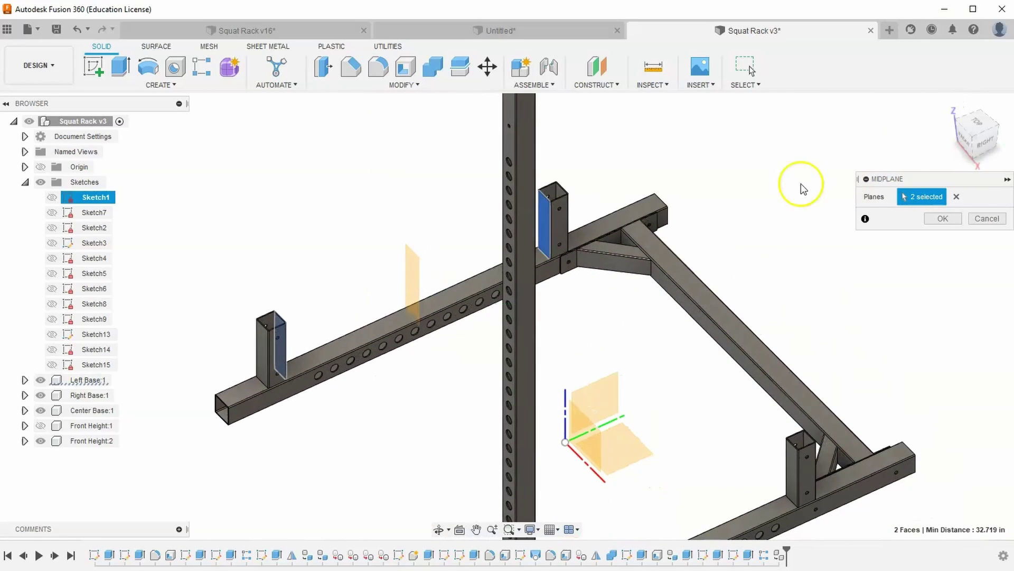
{"action": "left_click", "coordinate": [943, 218]}
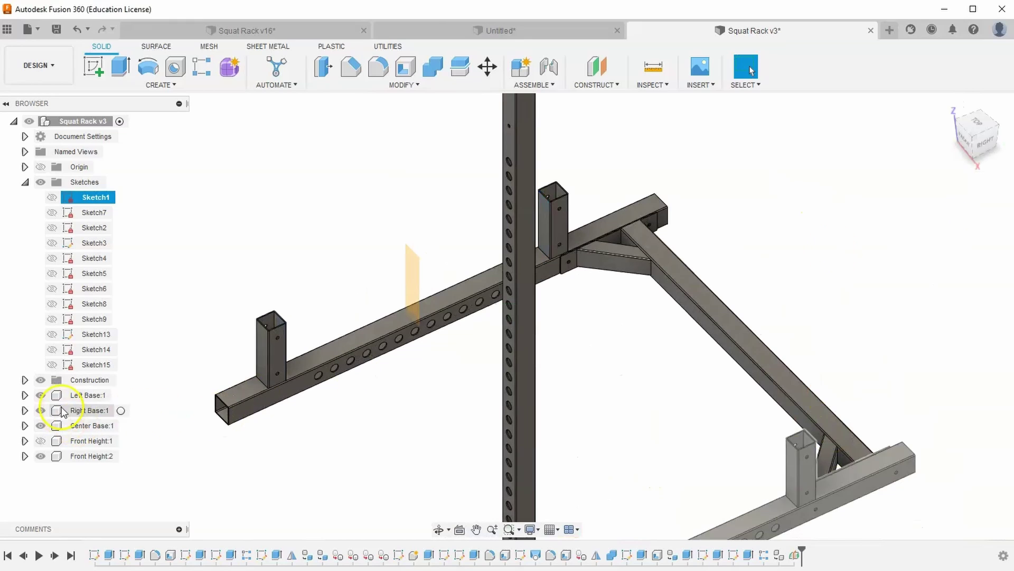
Show the Front Height:1 upright again
{"action": "left_click", "coordinate": [53, 367]}
{"action": "left_click", "coordinate": [42, 440]}
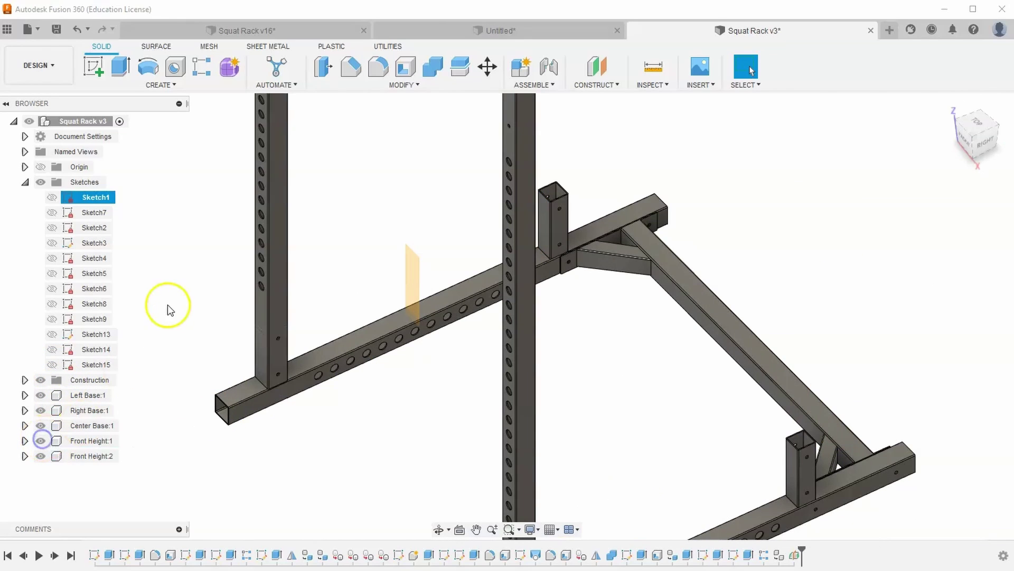
{"action": "scroll", "coordinate": [190, 307], "scroll_direction": "down", "scroll_amount": 2}
{"action": "middle_click_drag", "start_coordinate": [191, 308], "coordinate": [186, 381]}
{"action": "scroll", "coordinate": [176, 301], "scroll_direction": "down", "scroll_amount": 5}
Set up a Mirror of components with the Front Height:1 and Front Height:2 uprights as the objects
{"action": "left_click", "coordinate": [145, 85]}
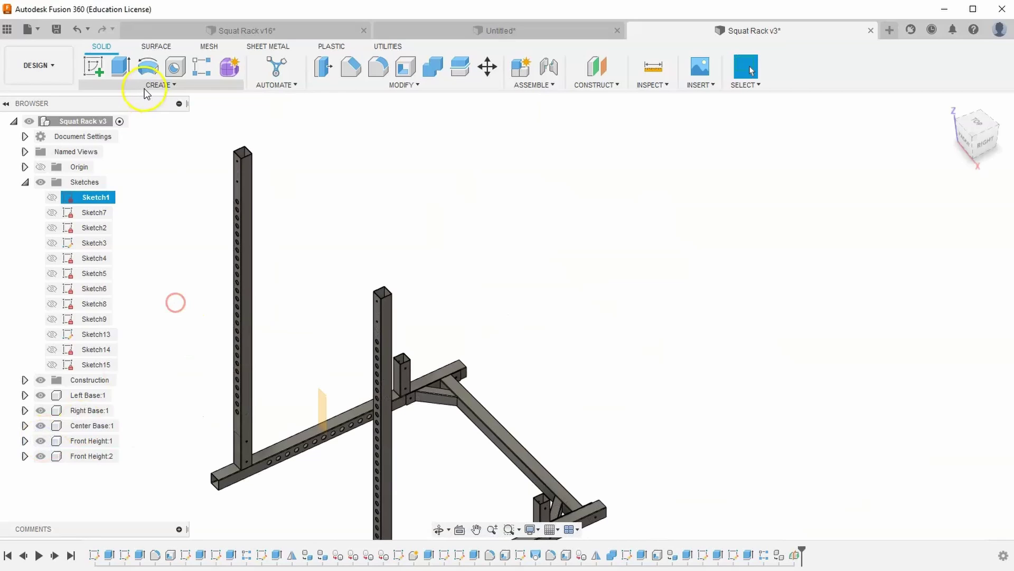
{"action": "left_click", "coordinate": [121, 380]}
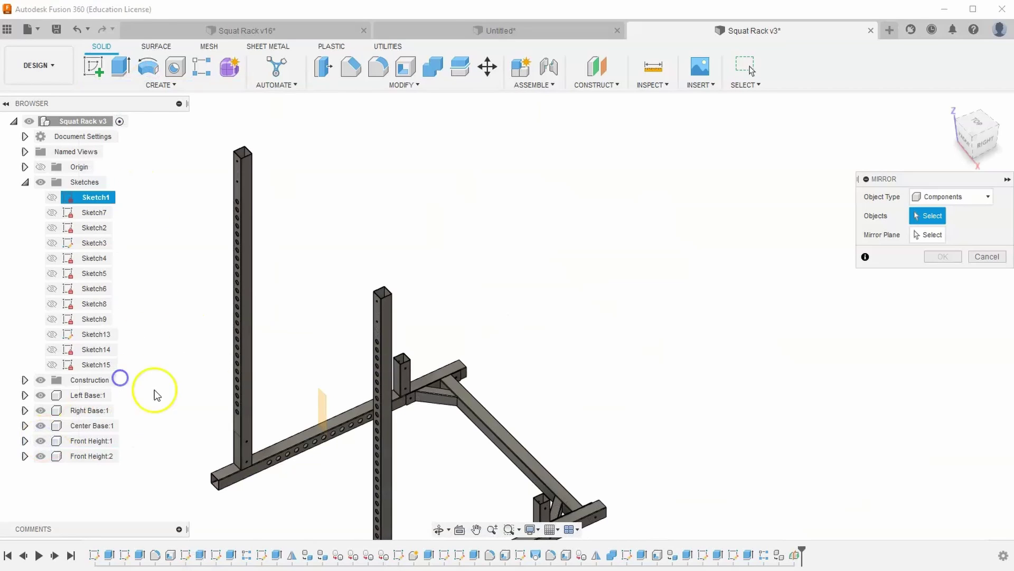
{"action": "left_click", "coordinate": [967, 196]}
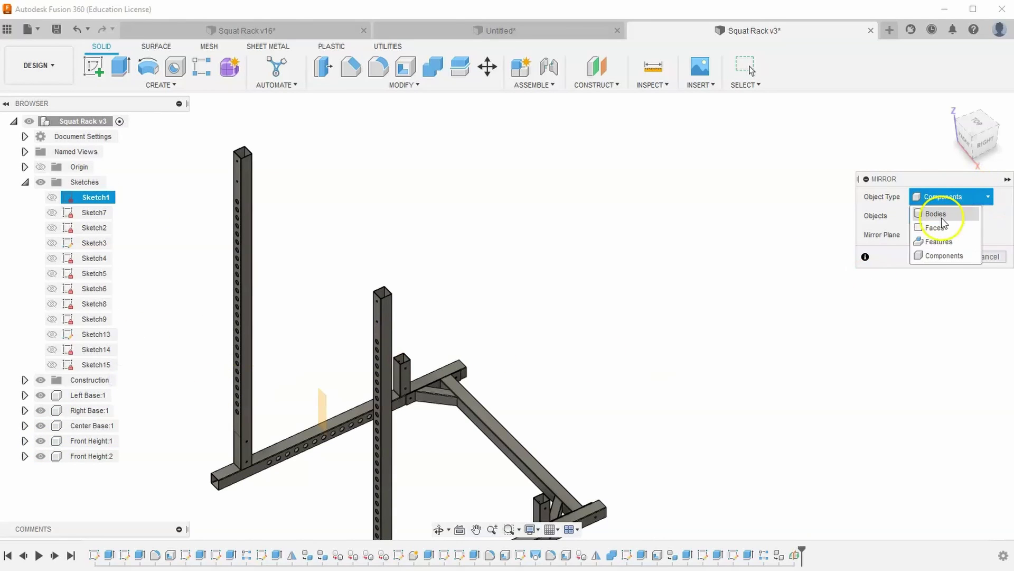
{"action": "left_click", "coordinate": [937, 255]}
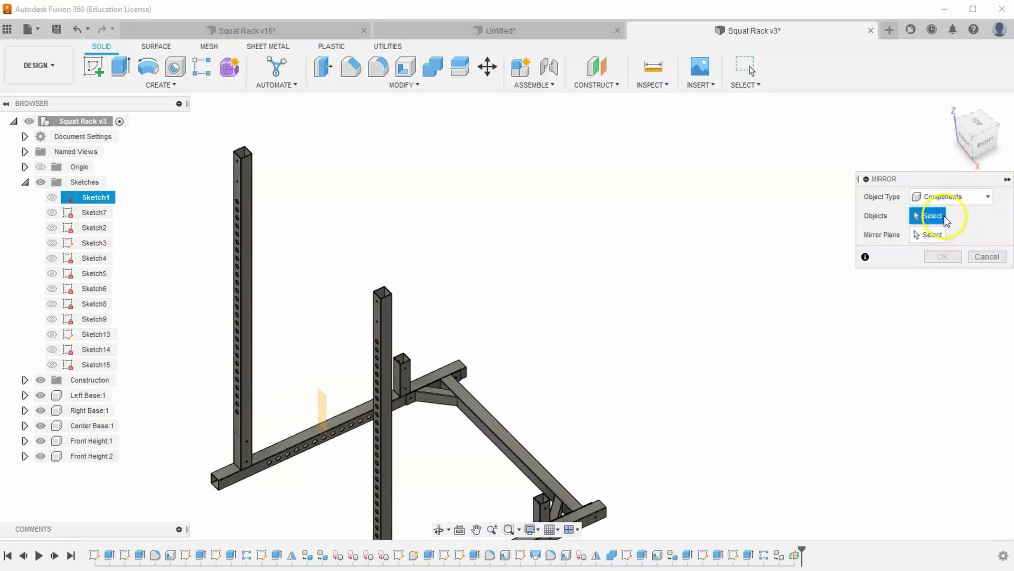
{"action": "left_click", "coordinate": [245, 254]}
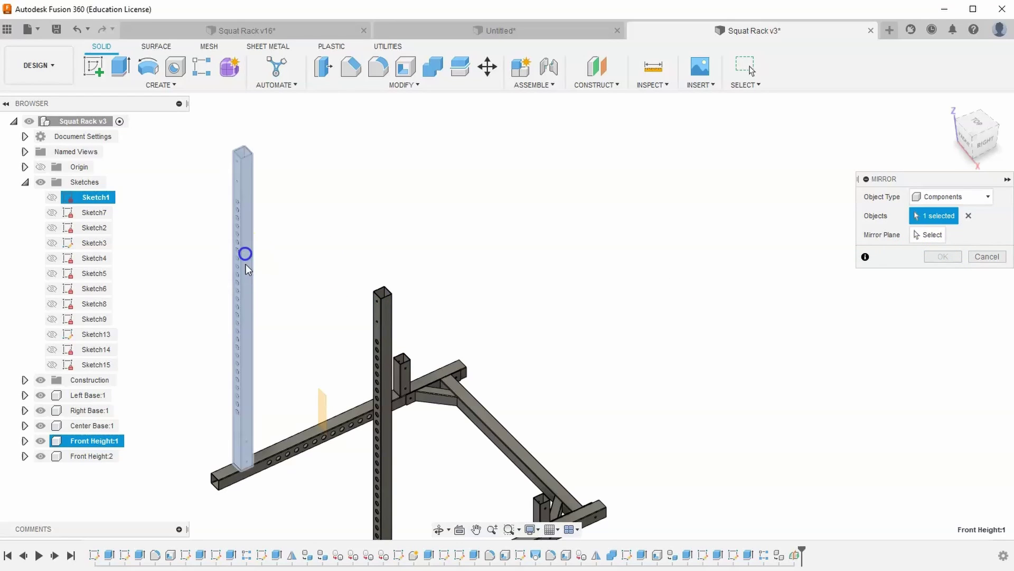
{"action": "left_click", "coordinate": [390, 370]}
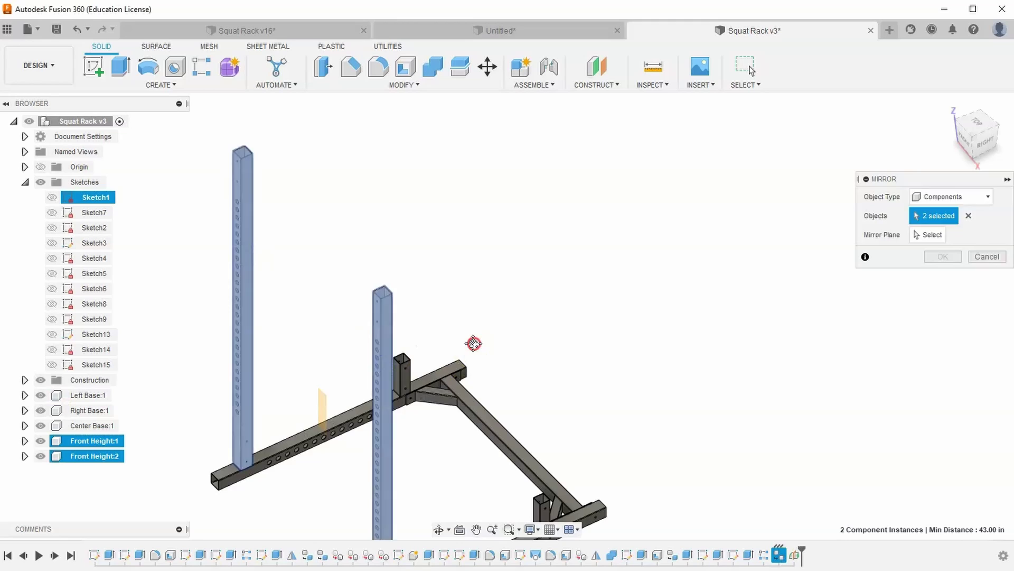
{"action": "middle_click_drag", "start_coordinate": [473, 344], "coordinate": [473, 219]}
Try an origin plane as the mirror plane, and complete the mirror of both uprights across the left base's midplane
{"action": "left_click", "coordinate": [929, 235]}
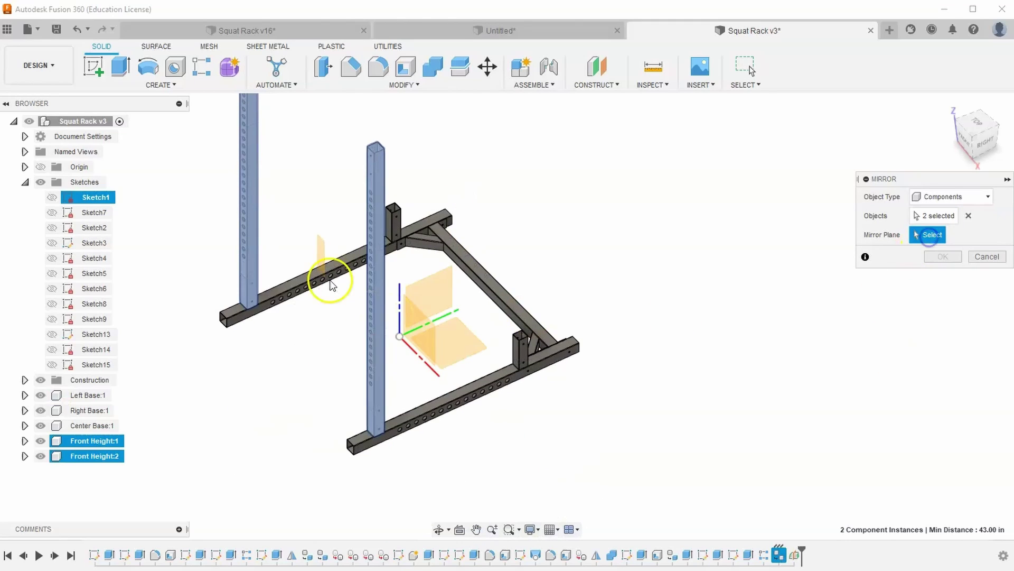
{"action": "scroll", "coordinate": [321, 245], "scroll_direction": "up", "scroll_amount": 3}
{"action": "left_click", "coordinate": [319, 246]}
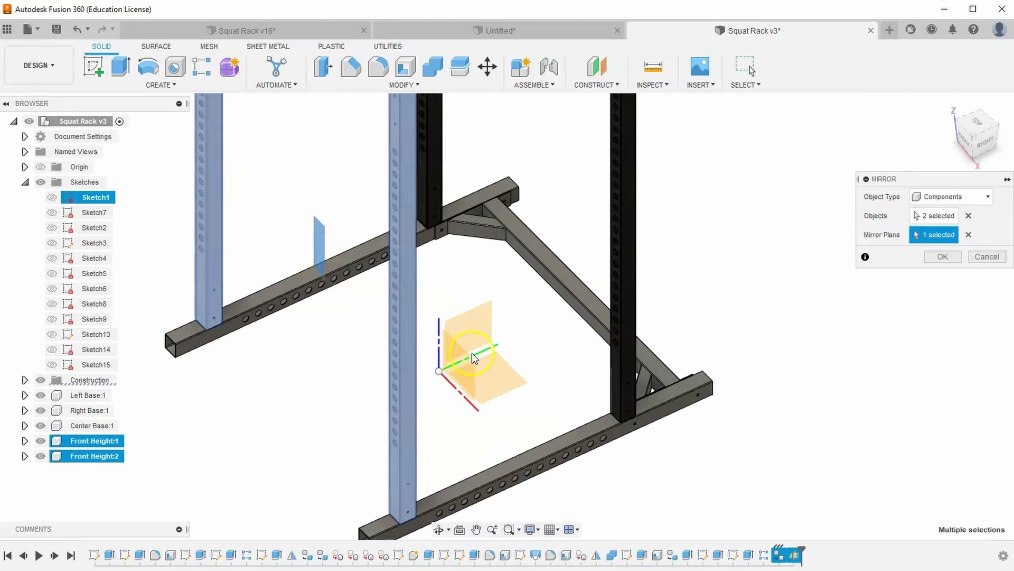
{"action": "left_click", "coordinate": [487, 360]}
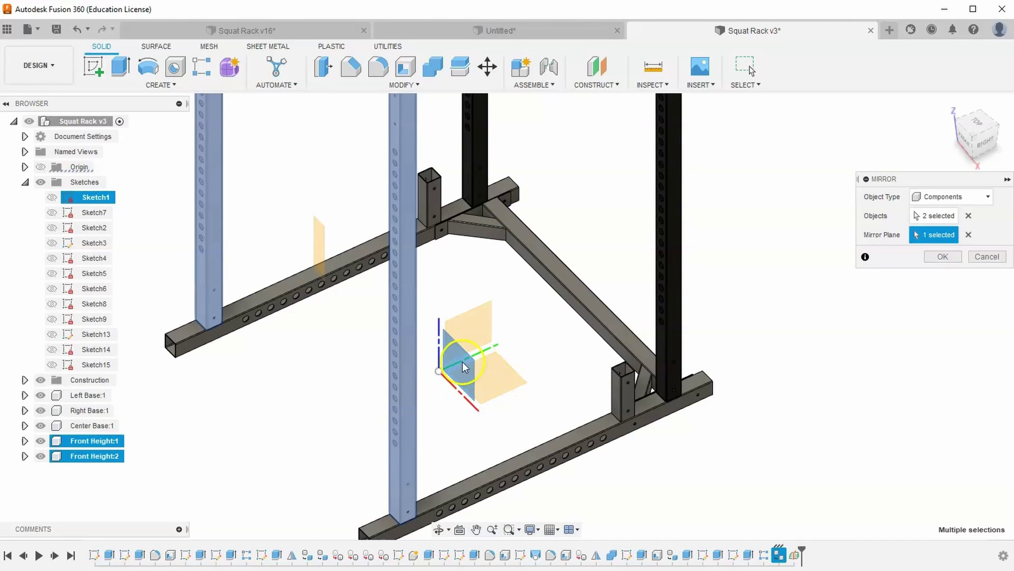
{"action": "left_click", "coordinate": [968, 235]}
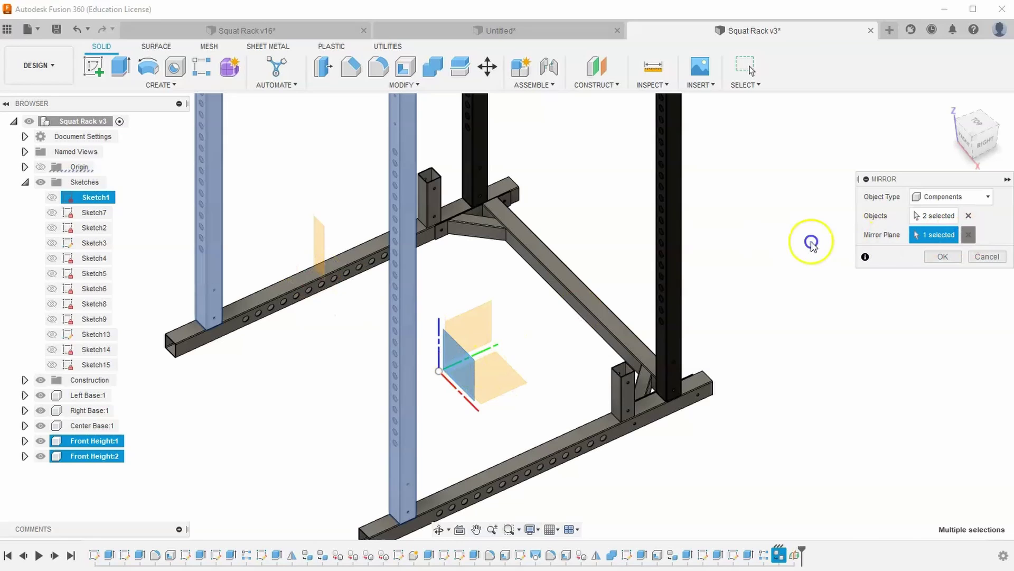
{"action": "left_click", "coordinate": [323, 248]}
{"action": "scroll", "coordinate": [402, 269], "scroll_direction": "down", "scroll_amount": 1}
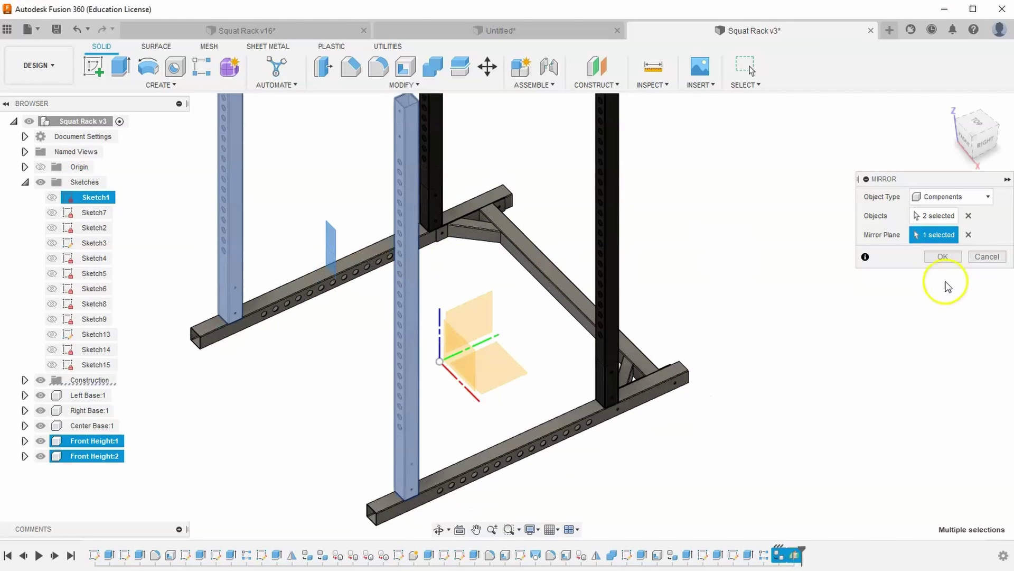
{"action": "left_click", "coordinate": [941, 258]}
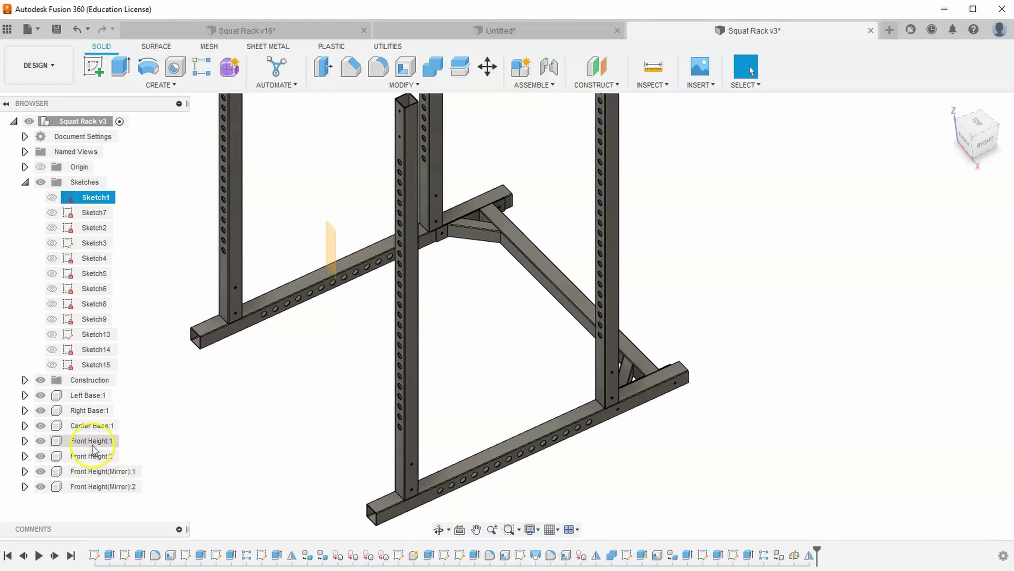
Highlight each Front Height and Front Height(Mirror) component one by one to see which upright each entry represents
{"action": "left_click", "coordinate": [108, 442]}
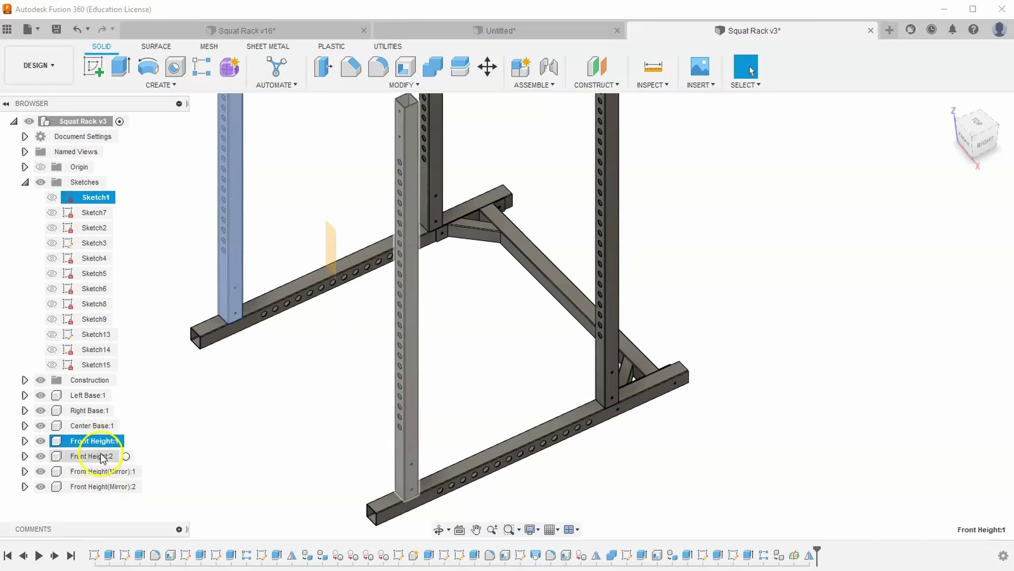
{"action": "left_click", "coordinate": [99, 456]}
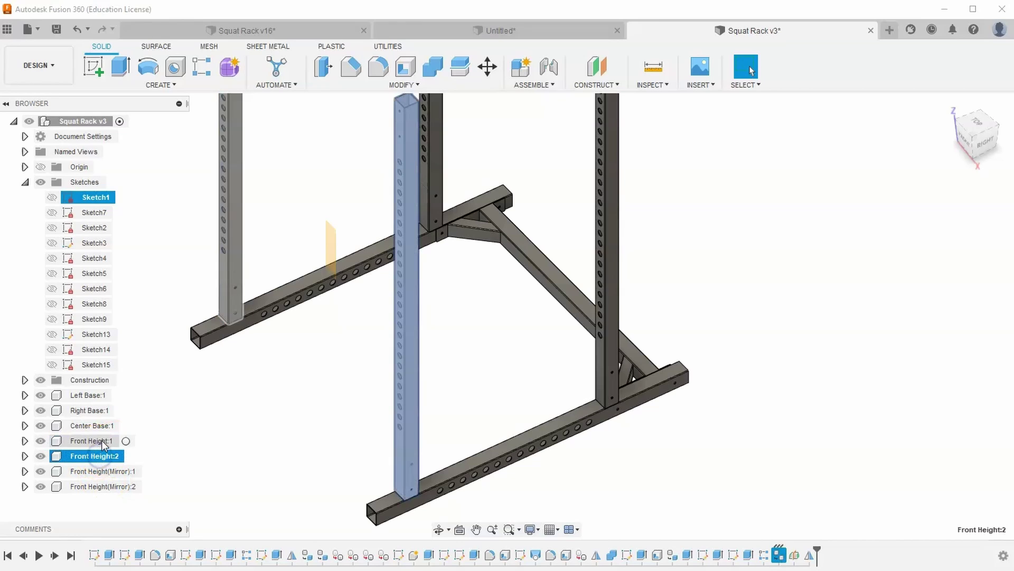
{"action": "left_click", "coordinate": [98, 441]}
{"action": "left_click", "coordinate": [94, 456]}
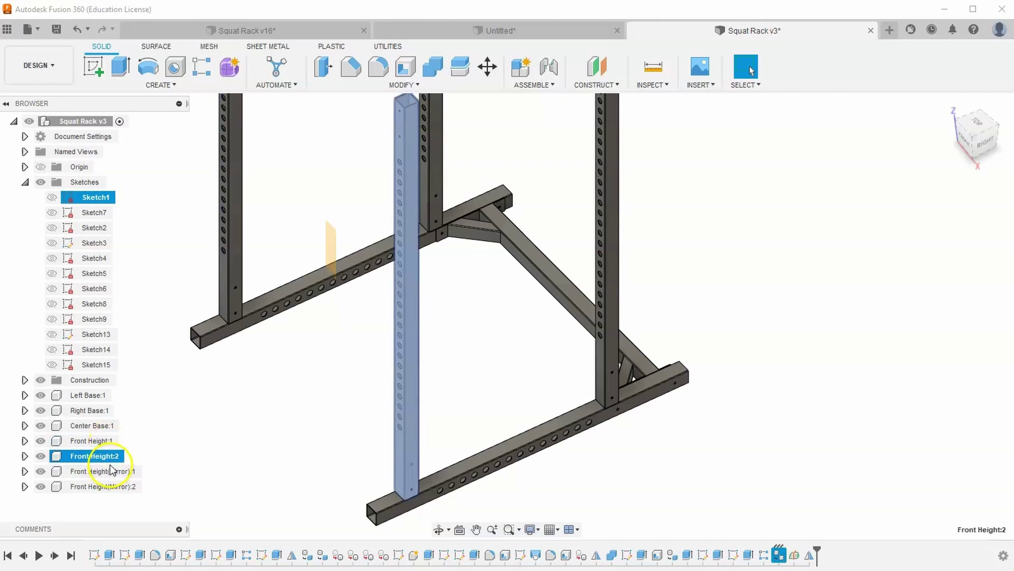
{"action": "left_click", "coordinate": [135, 472]}
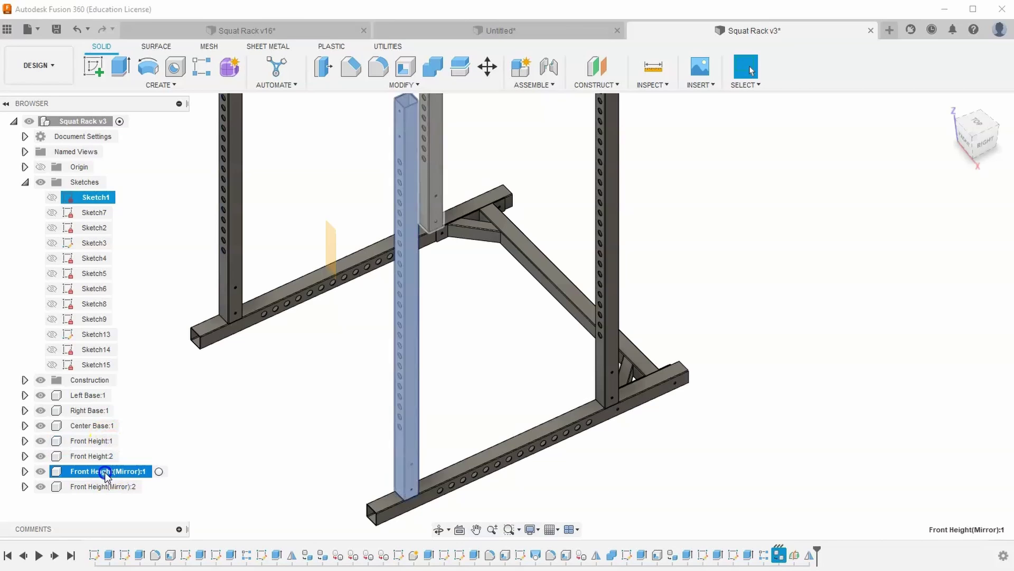
{"action": "left_click", "coordinate": [130, 486]}
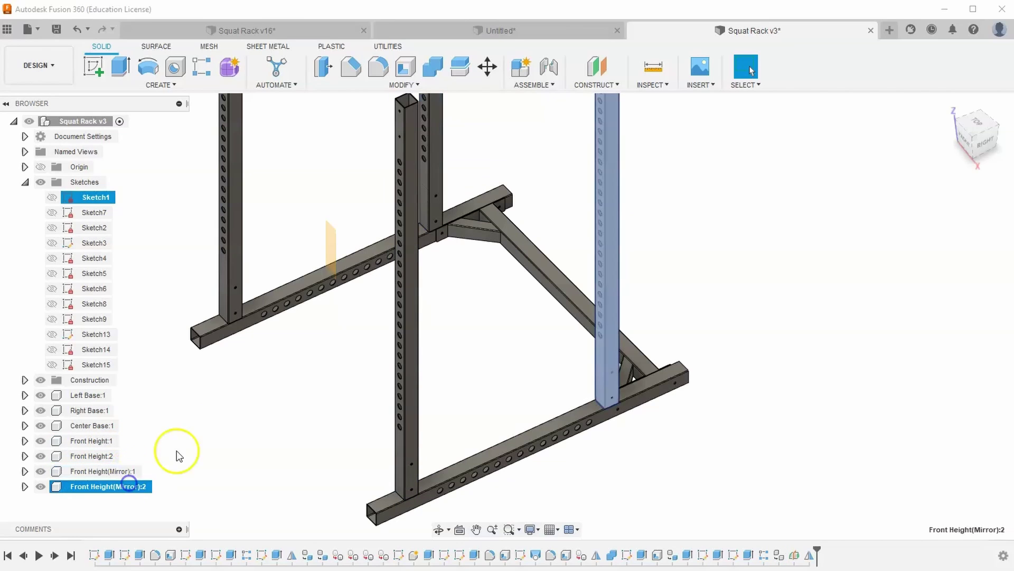
{"action": "left_click", "coordinate": [212, 426]}
{"action": "scroll", "coordinate": [243, 406], "scroll_direction": "down", "scroll_amount": 2}
{"action": "middle_click_drag", "start_coordinate": [244, 416], "coordinate": [253, 438]}
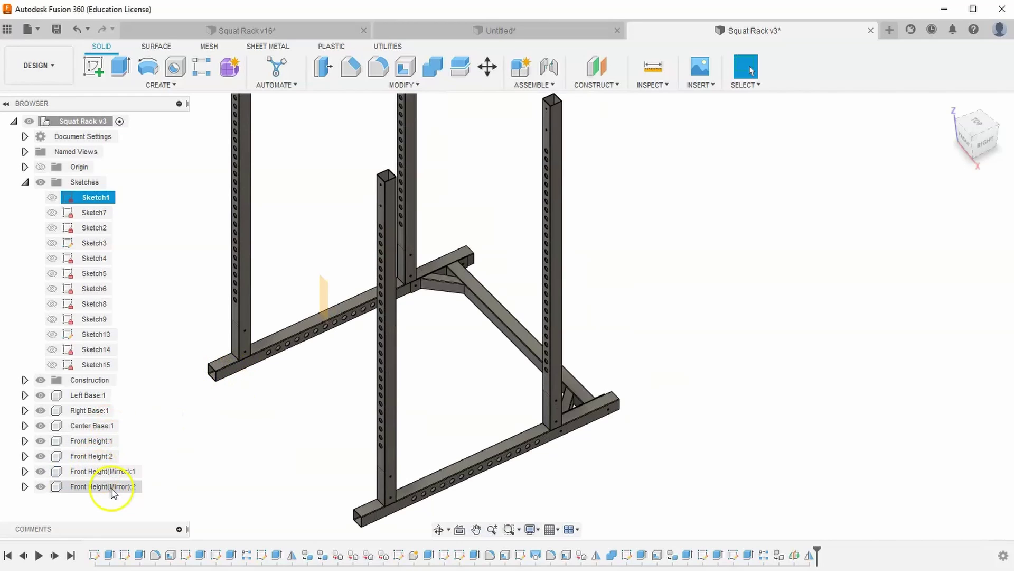
Rename the Front Height:1 component to Boogers as a trial of how linked instances share a name
{"action": "left_click", "coordinate": [100, 441]}
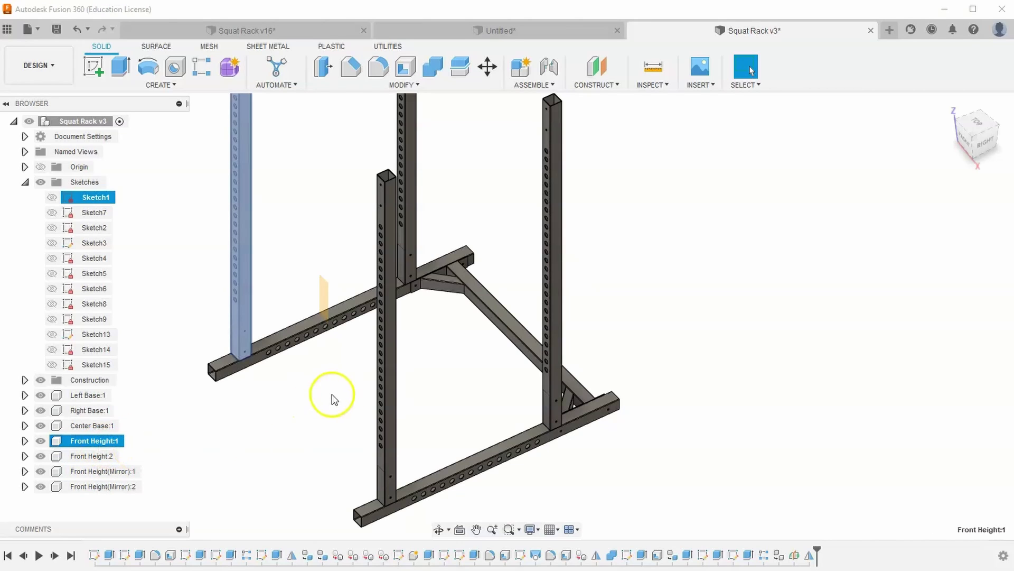
{"action": "left_click", "coordinate": [84, 456]}
{"action": "left_click", "coordinate": [94, 442]}
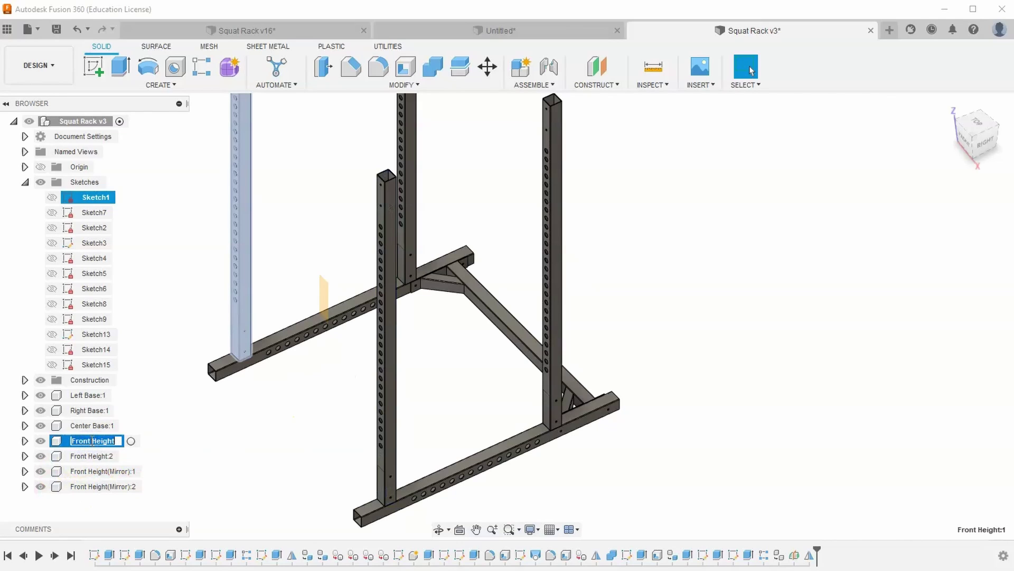
{"action": "type", "text": "Boogers"}
{"action": "key", "text": "Return"}
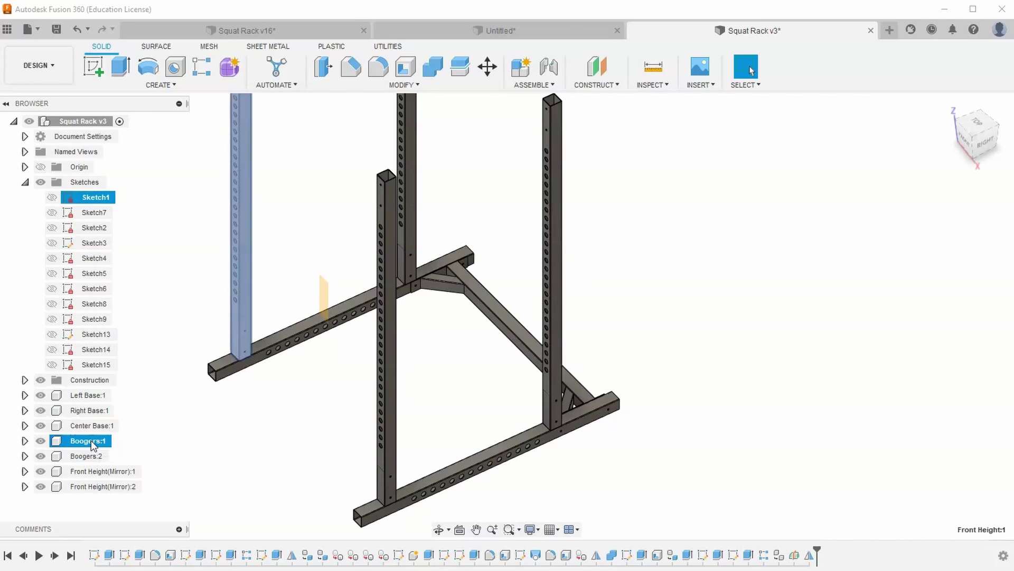
Highlight both Boogers instances to compare their names and undo the trial rename
{"action": "left_click", "coordinate": [89, 455]}
{"action": "left_click", "coordinate": [90, 456]}
{"action": "left_click", "coordinate": [147, 444]}
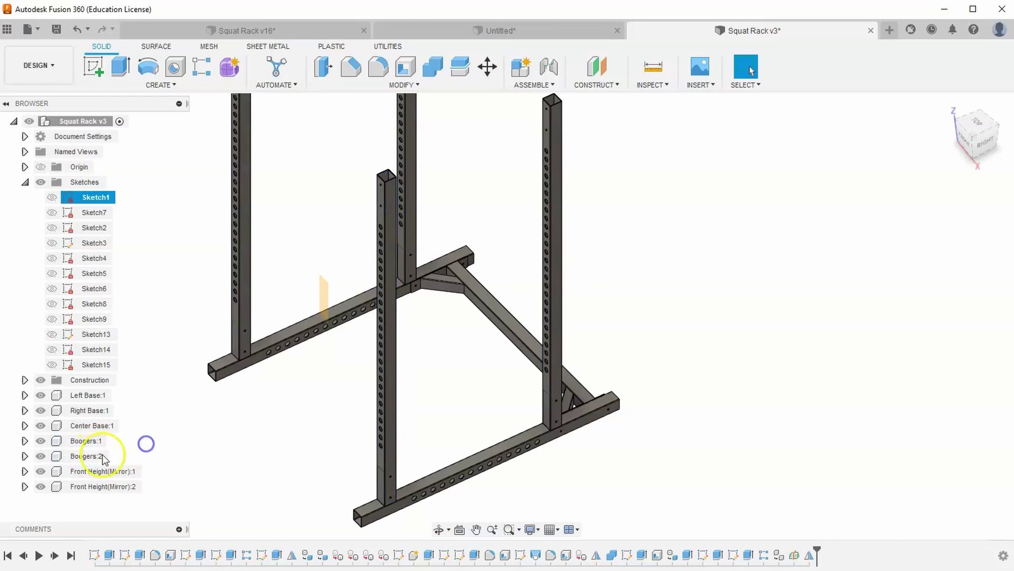
{"action": "left_click", "coordinate": [78, 444]}
{"action": "left_click", "coordinate": [84, 453]}
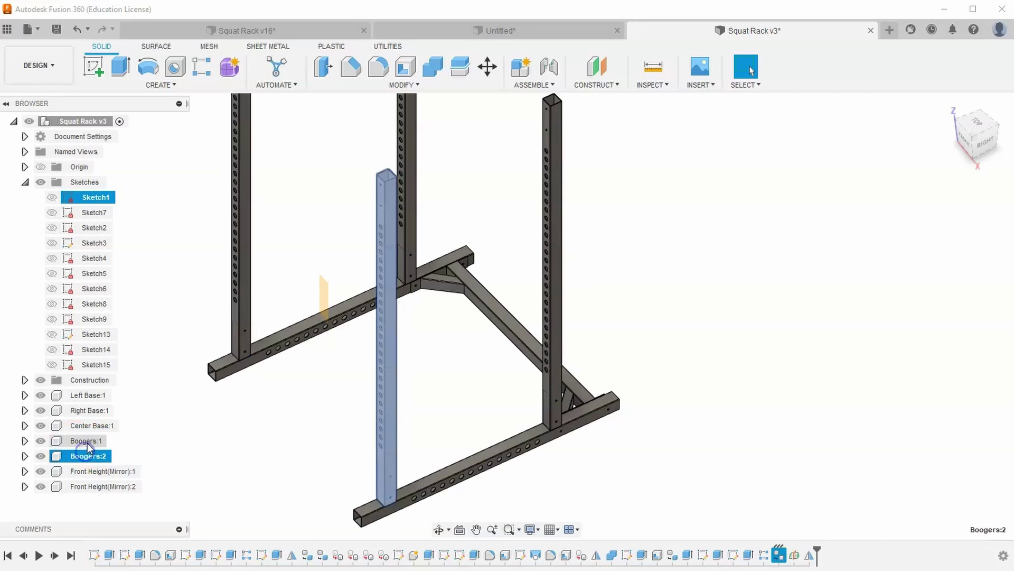
{"action": "left_click", "coordinate": [87, 443]}
{"action": "left_click", "coordinate": [161, 425]}
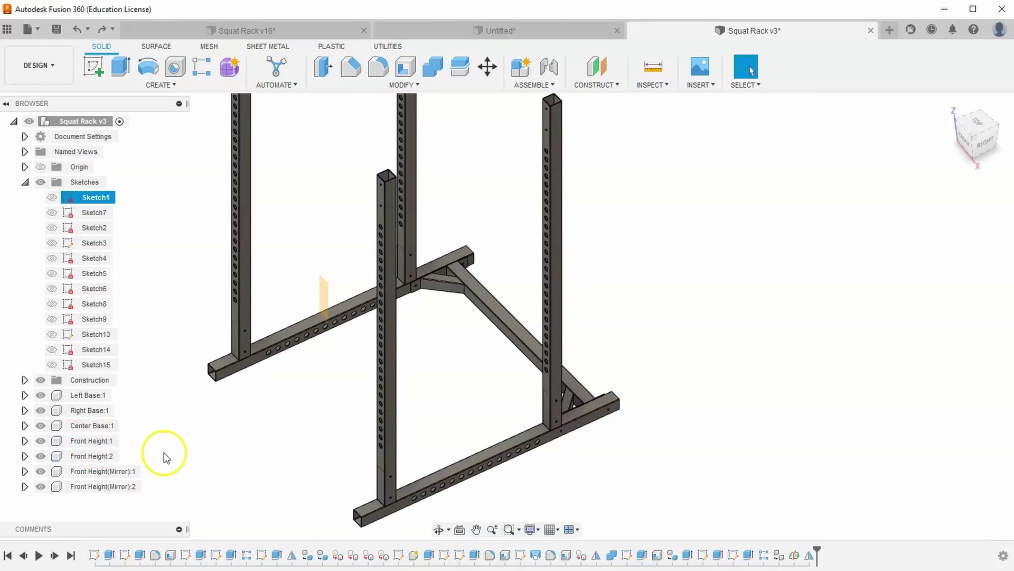
Rename the mirrored upright component Front Height(Mirror):1 to Back Height
{"action": "left_click", "coordinate": [100, 472]}
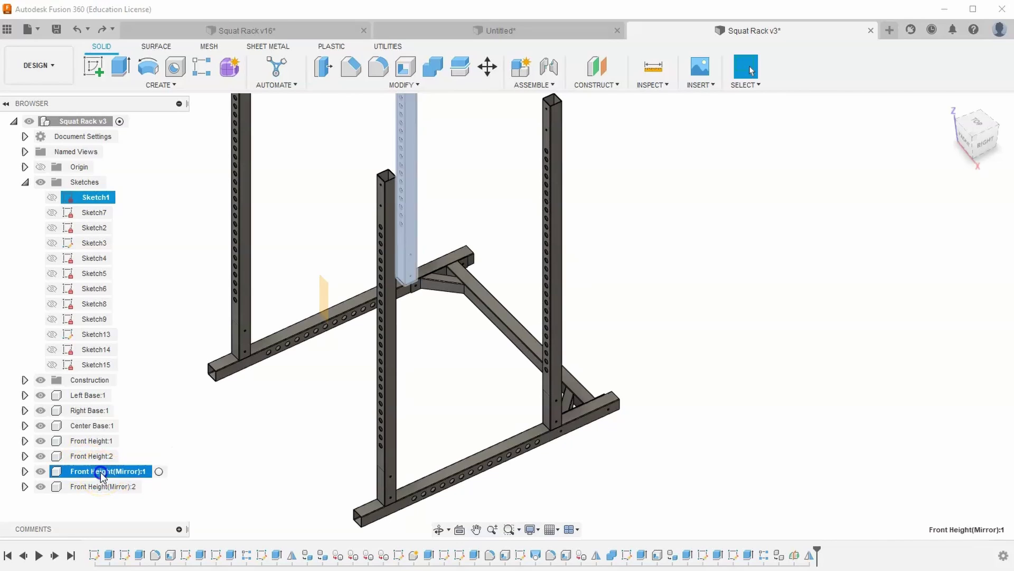
{"action": "double_click", "coordinate": [94, 468]}
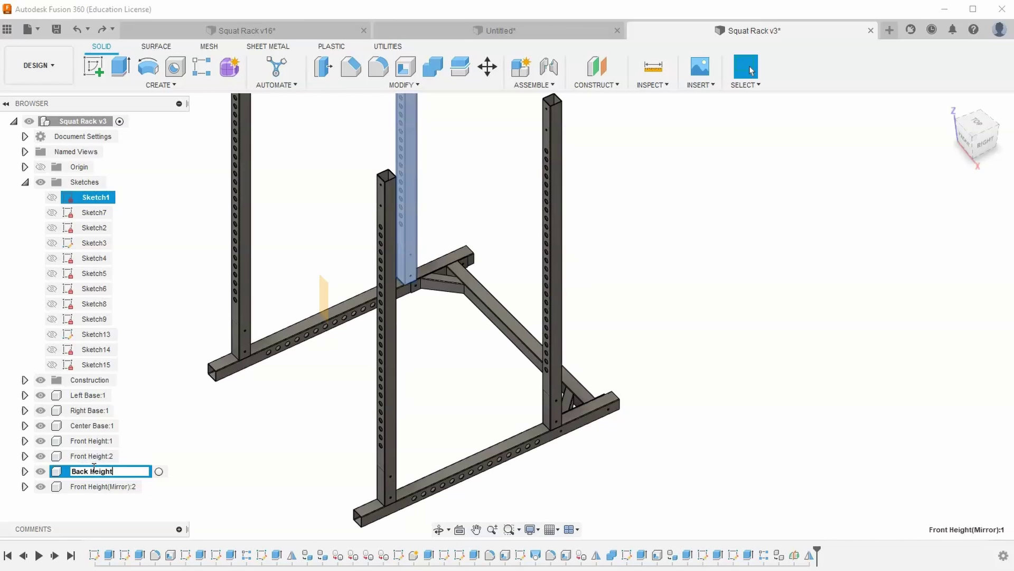
{"action": "left_click", "coordinate": [158, 471]}
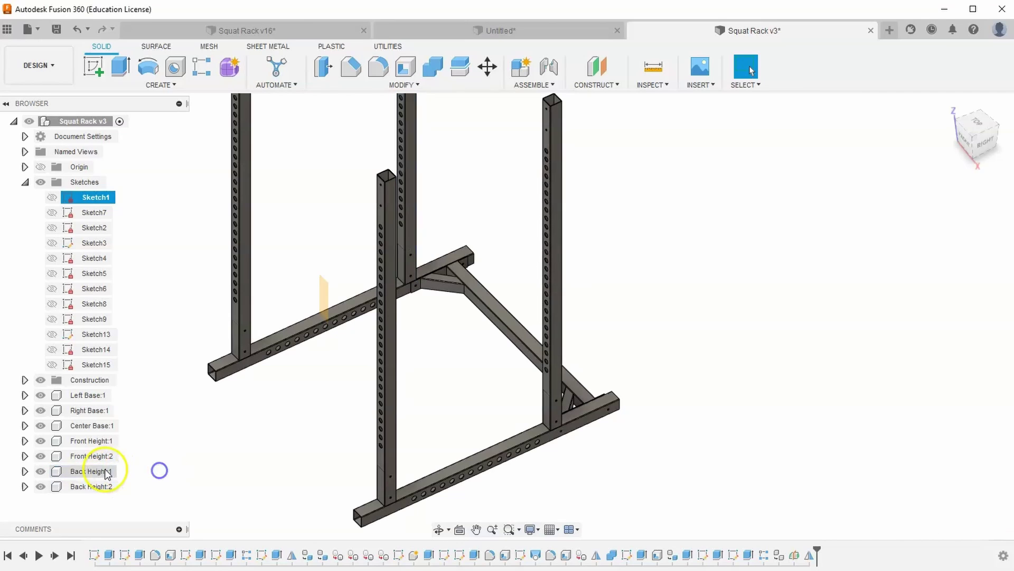
Highlight the Front Height and Back Height instances in turn to match each name with its upright
{"action": "left_click", "coordinate": [97, 457]}
{"action": "left_click", "coordinate": [99, 442]}
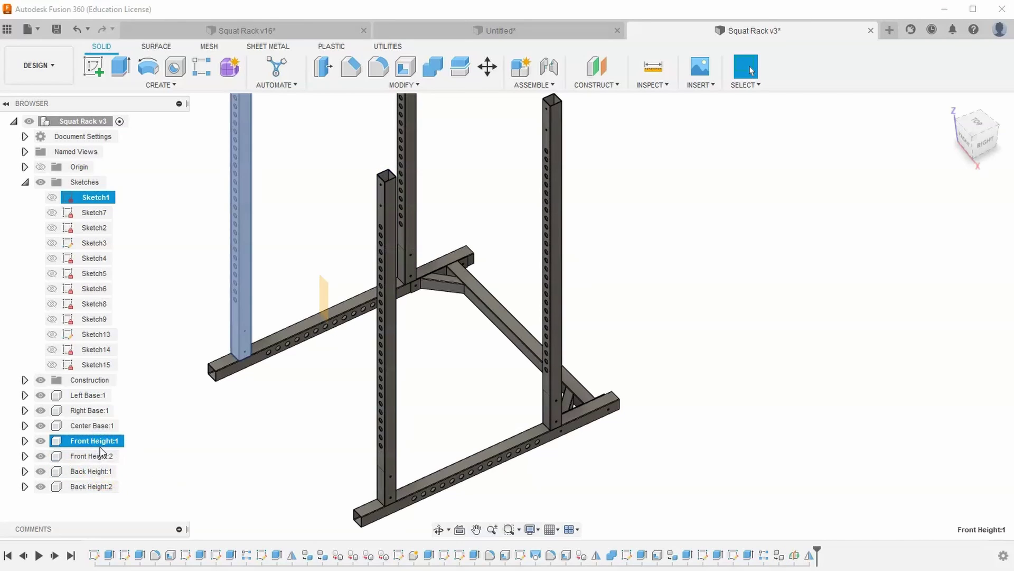
{"action": "left_click", "coordinate": [100, 448]}
{"action": "left_click", "coordinate": [94, 471]}
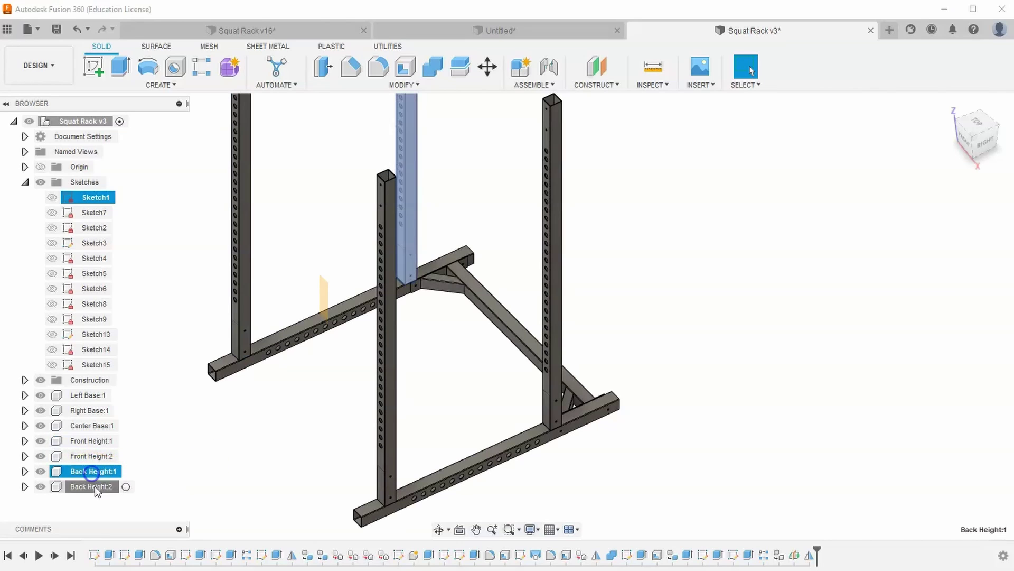
{"action": "left_click", "coordinate": [94, 486]}
{"action": "left_click", "coordinate": [94, 472]}
{"action": "left_click", "coordinate": [95, 443]}
{"action": "left_click", "coordinate": [94, 457]}
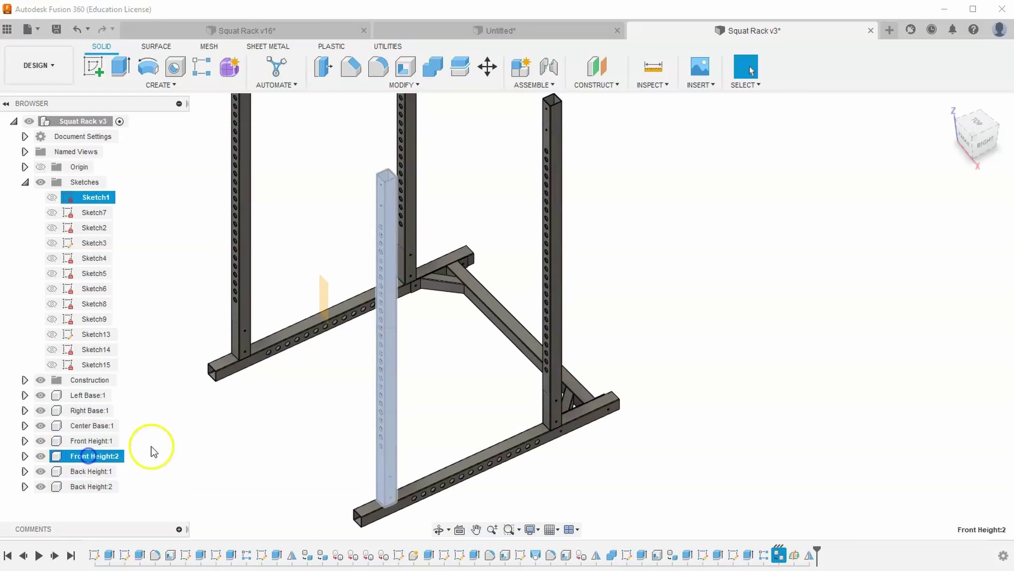
{"action": "left_click", "coordinate": [174, 441]}
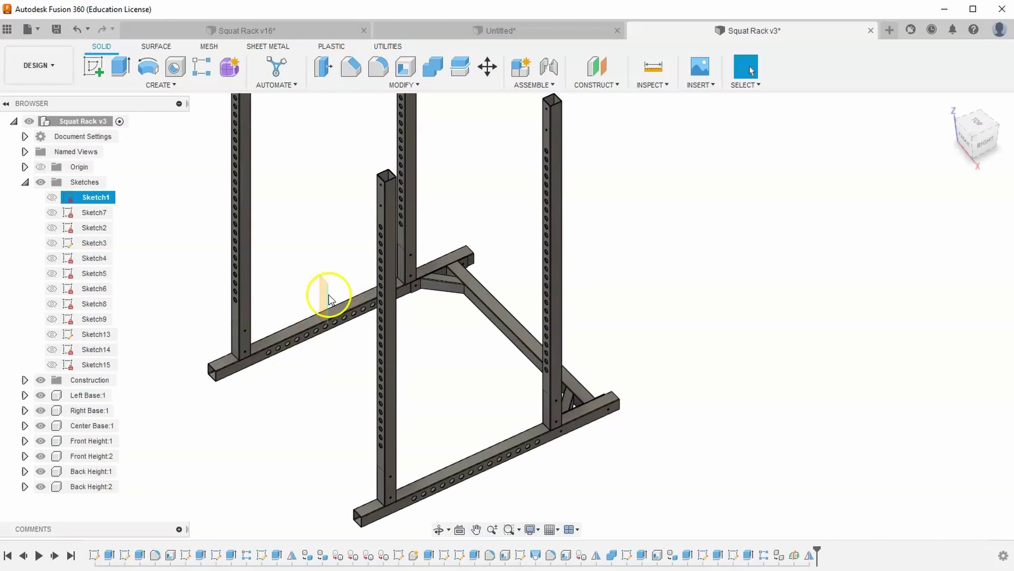
Hide the construction midplane Plane1
{"action": "left_click", "coordinate": [24, 380]}
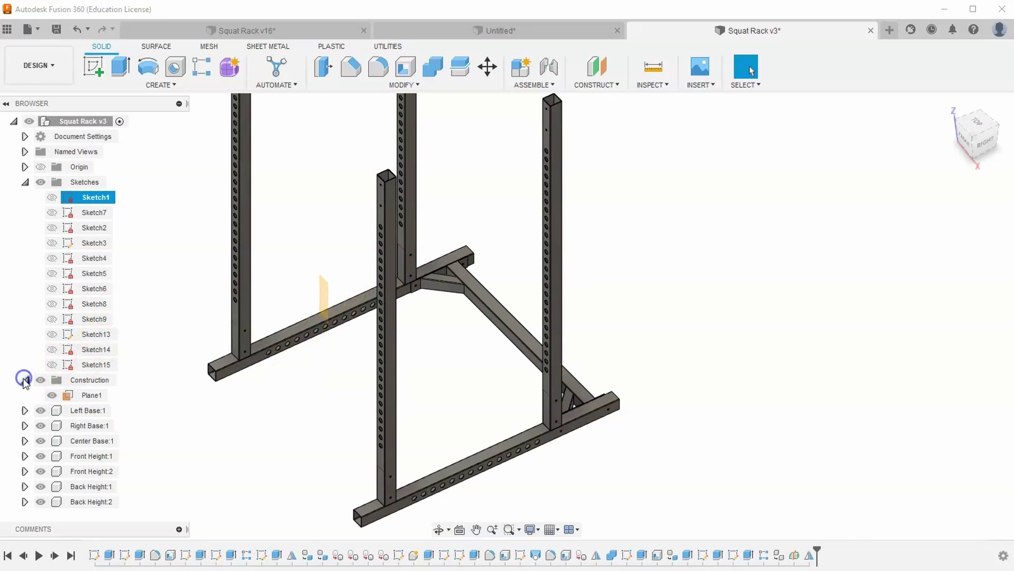
{"action": "left_click", "coordinate": [52, 396]}
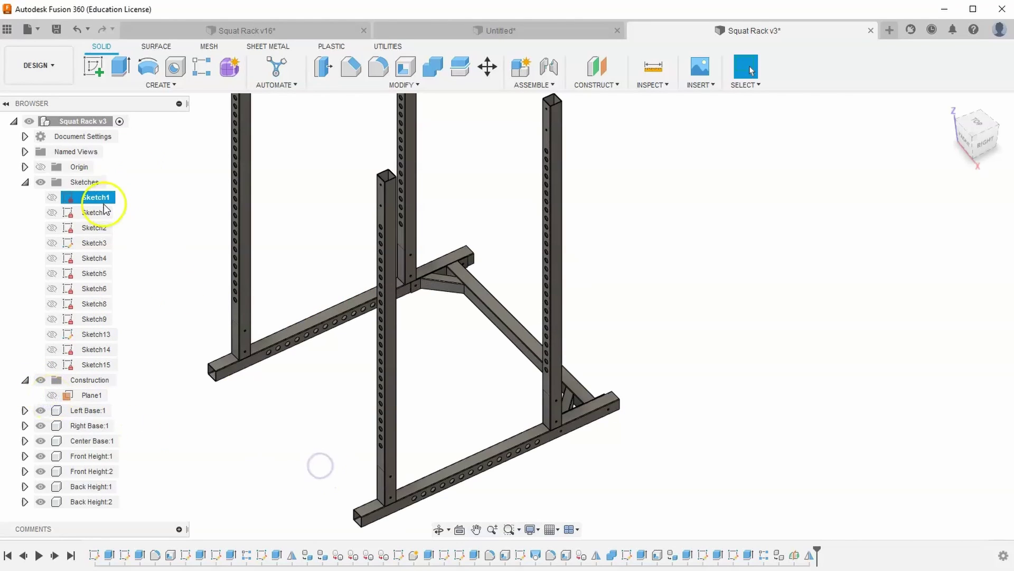
Save the design as a new version with the description User Saved
{"action": "left_click", "coordinate": [56, 29]}
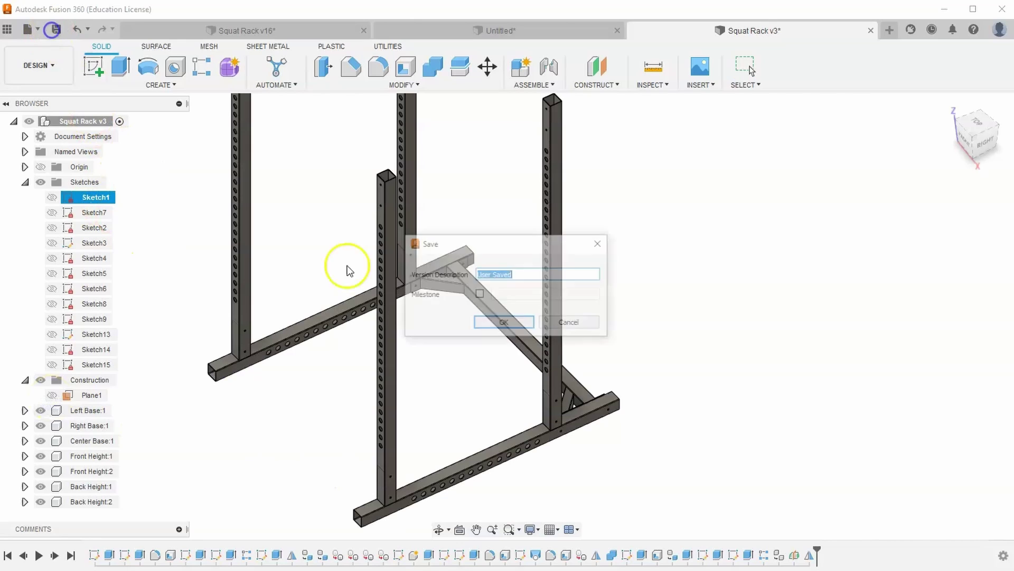
{"action": "left_click", "coordinate": [502, 324]}
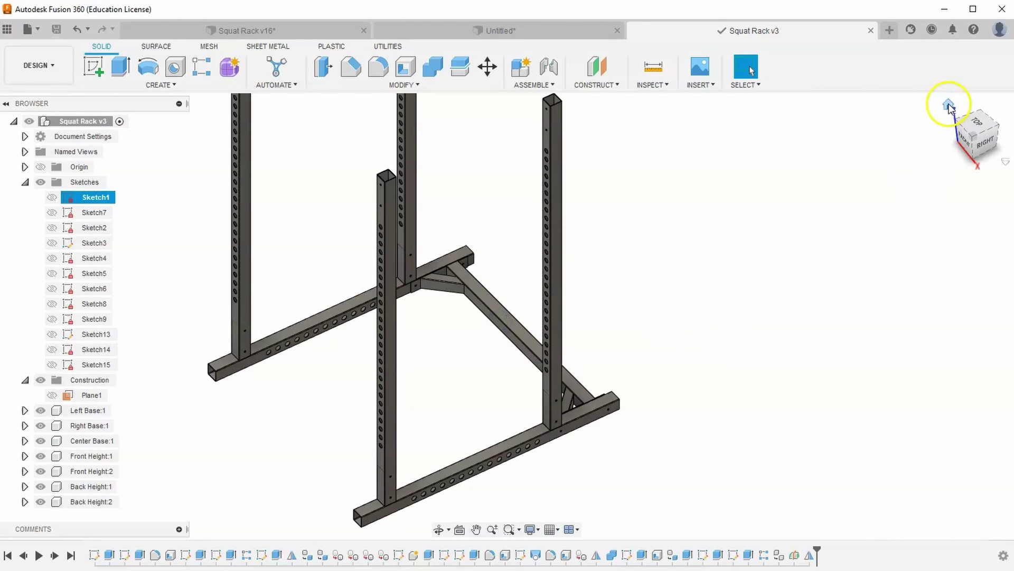
{"action": "left_click", "coordinate": [948, 103]}
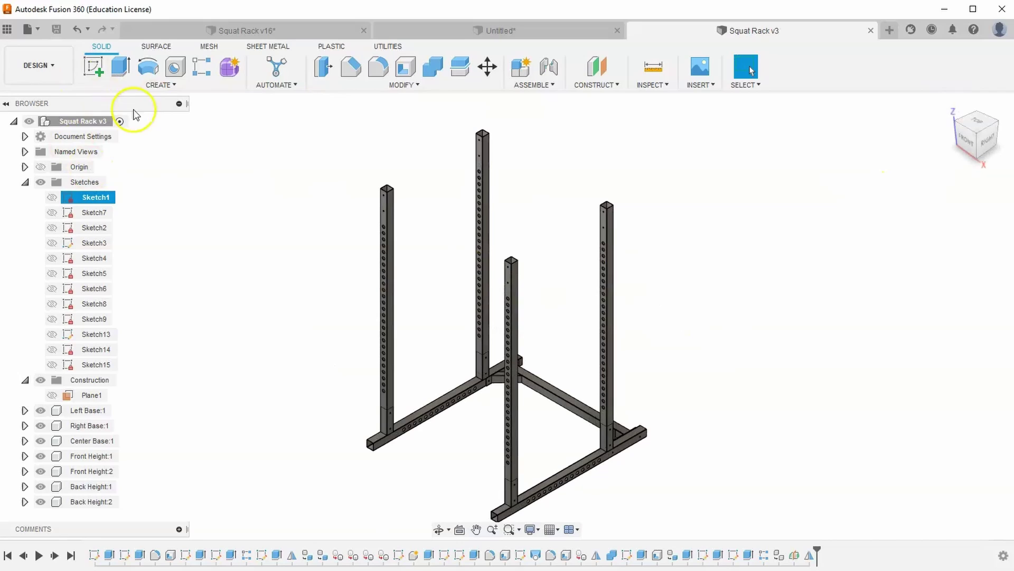